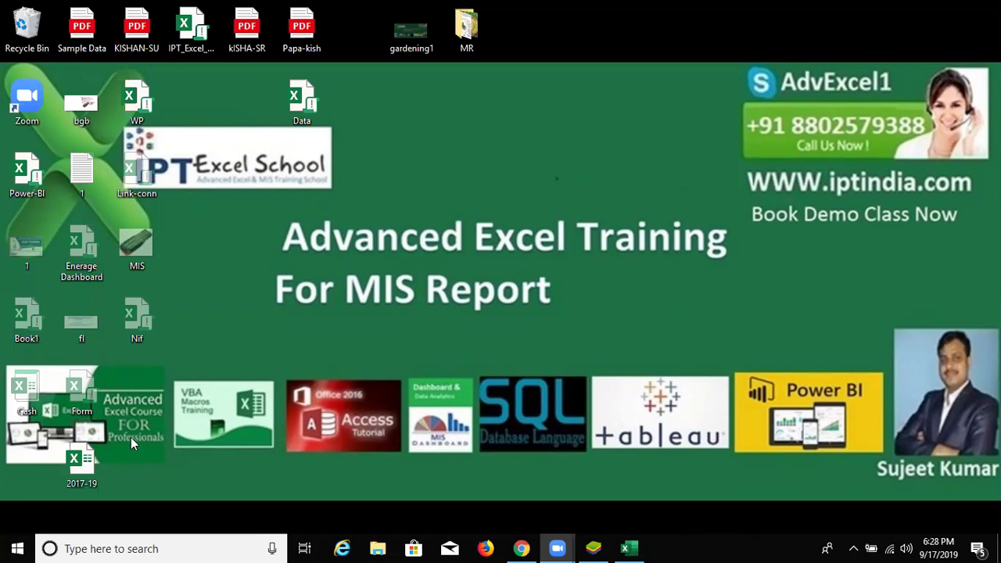
- Refresh the Windows desktop, then bring the Book1 Excel workbook to the front from the taskbar
right_click(299, 309)
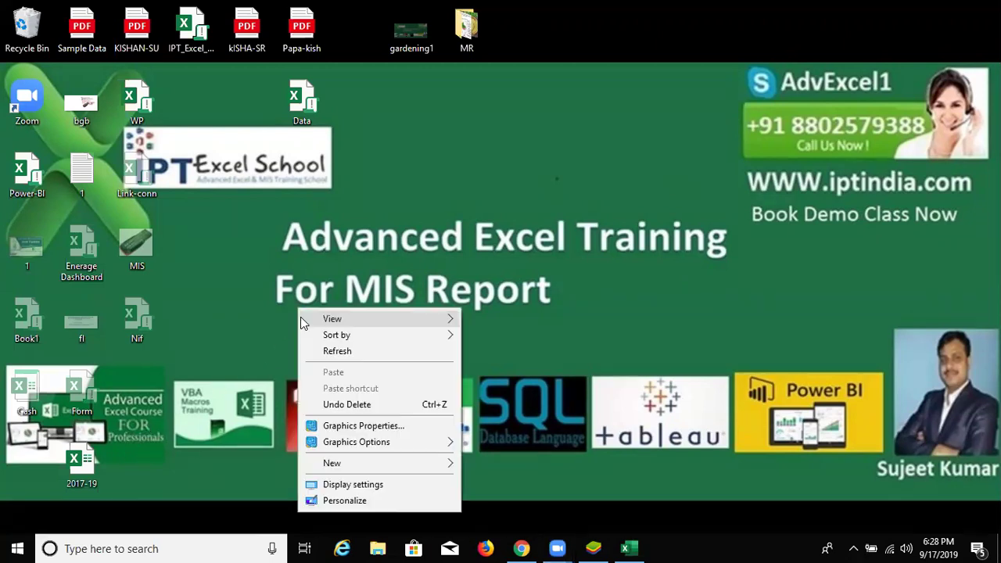
mouse_move(330, 319)
left_click(328, 351)
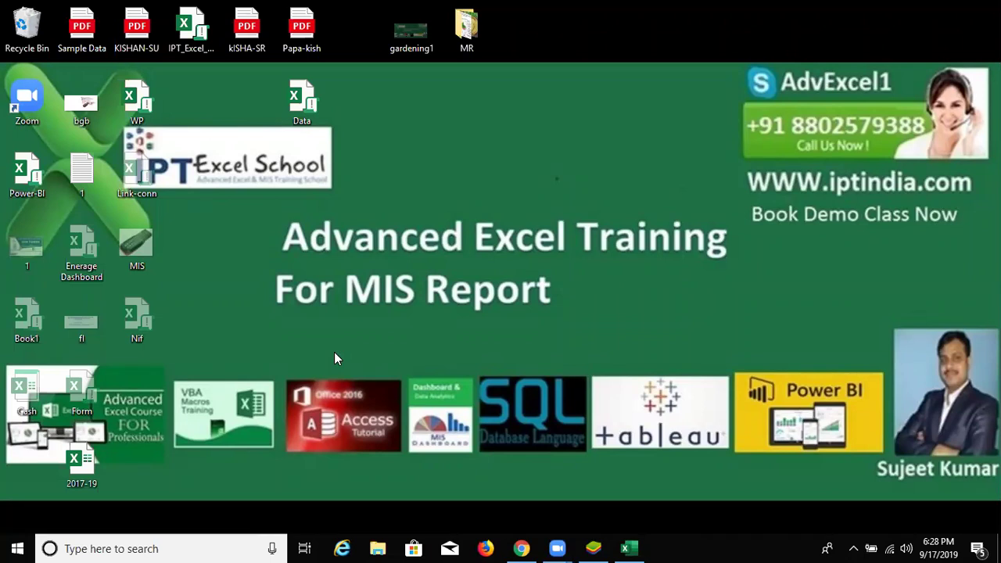
left_click(635, 548)
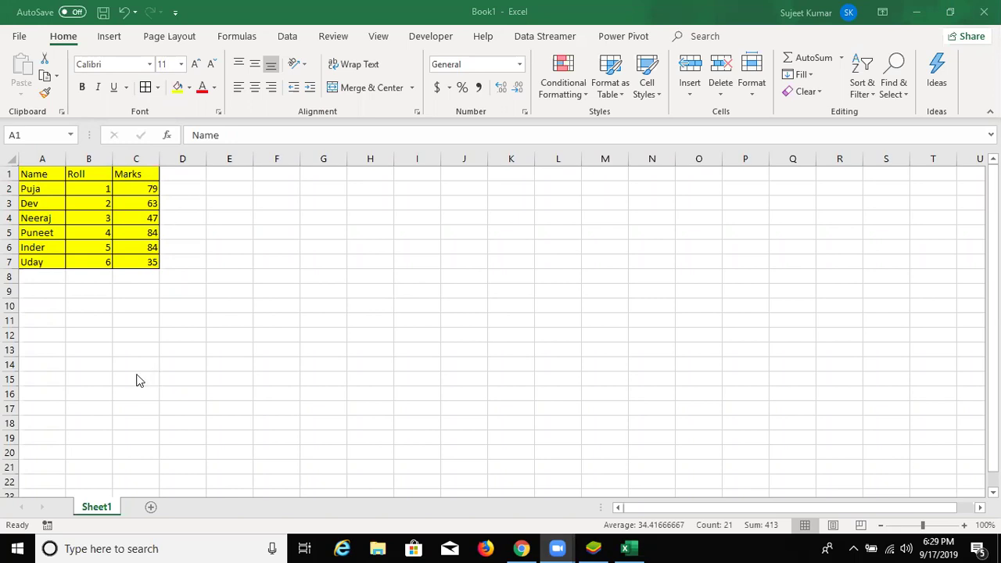
- Activate the Book1 table and move to Dev's Marks cell C3
left_click(47, 190)
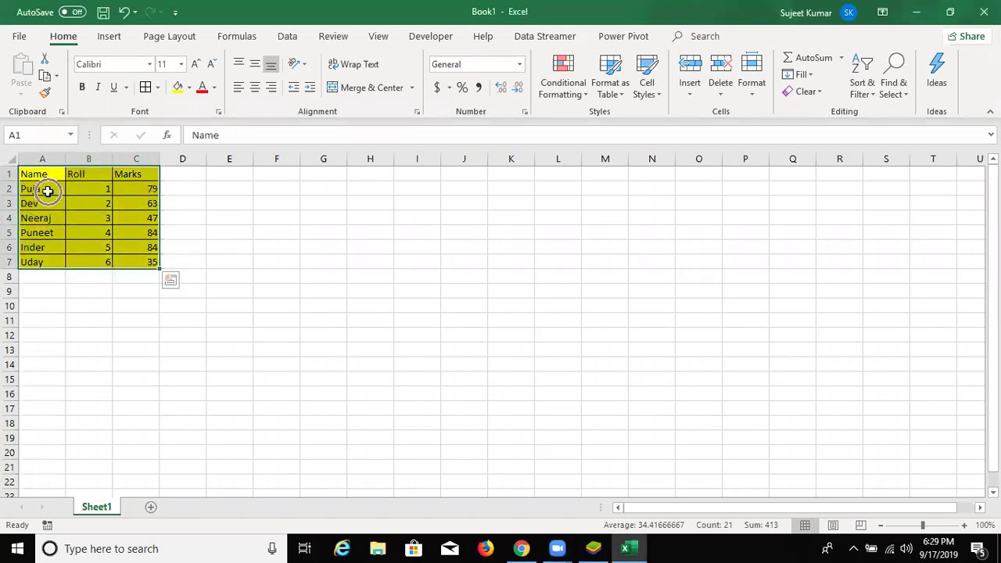
key("ctrl+q")
key("Escape")
left_click(47, 191)
key("Down")
key("Up")
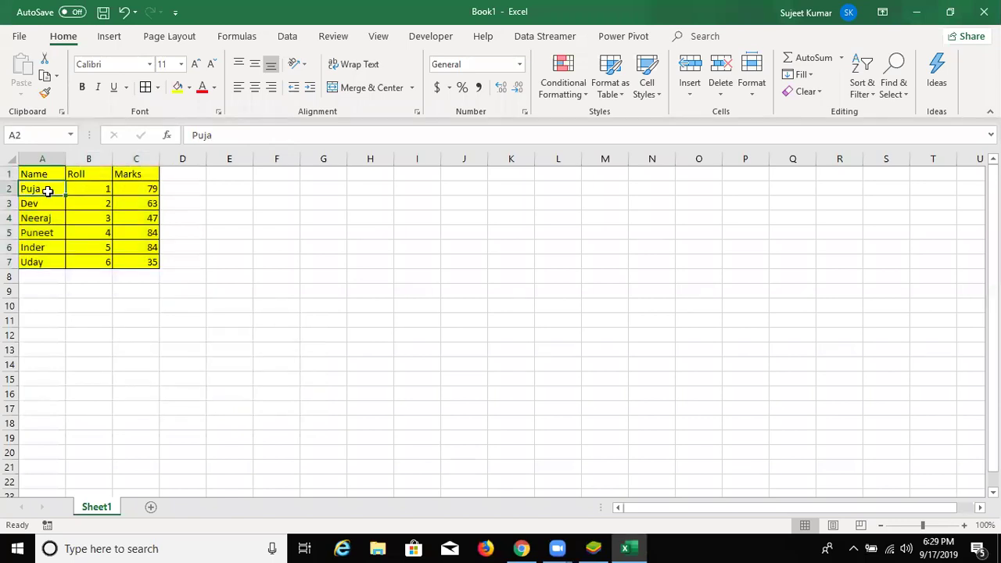
key("Right")
key("Down")
key("Right")
key("Right")
key("Left")
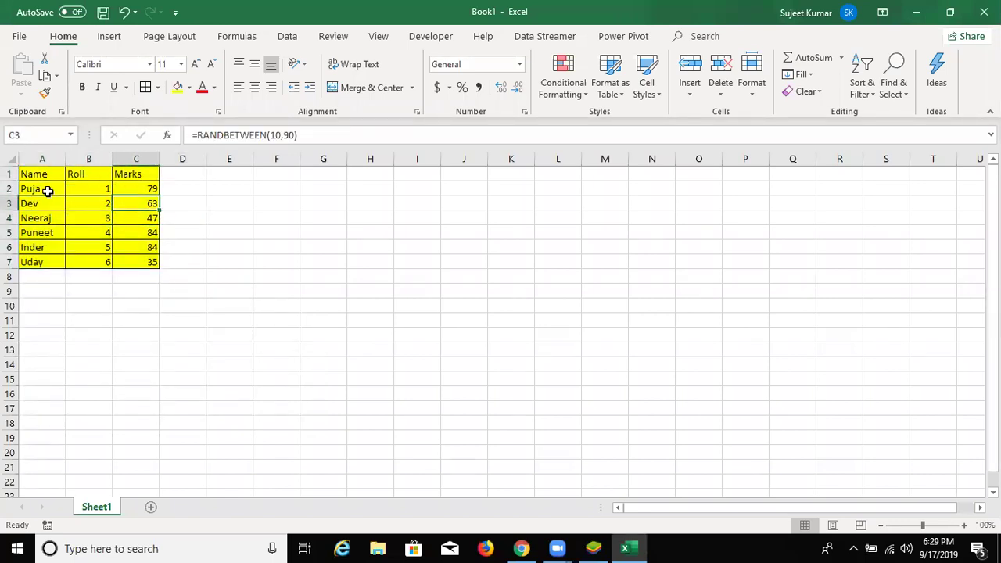
- Recalculate the RANDBETWEEN(10,90) Marks by re-committing C3 and empty cells E5 and E6
key("F2")
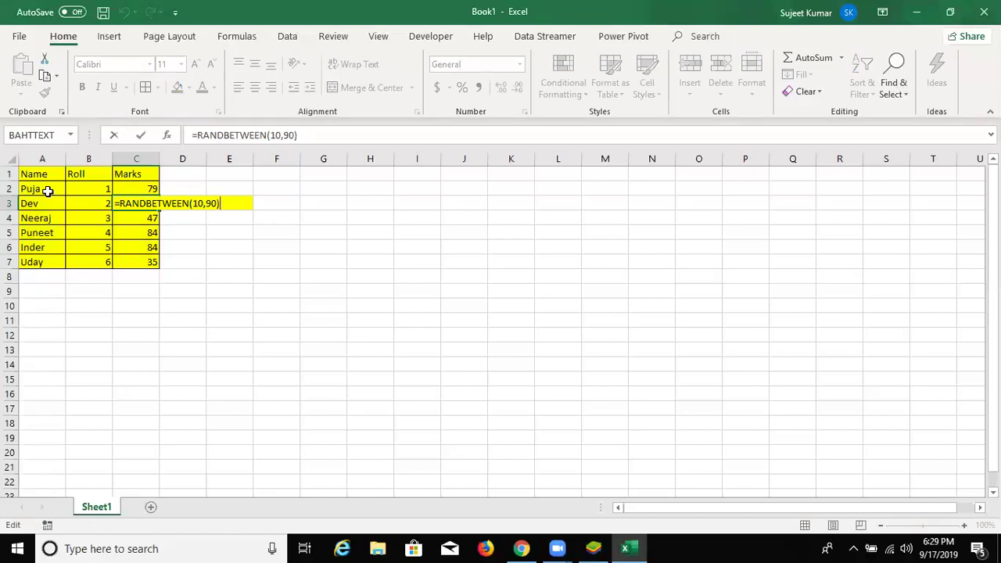
key("Return")
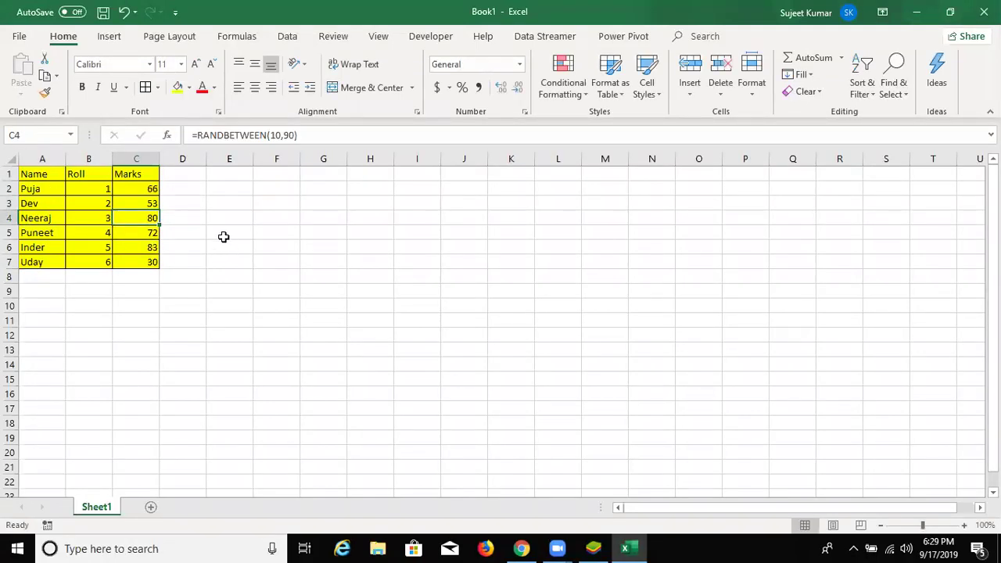
left_click(222, 233)
key("Return")
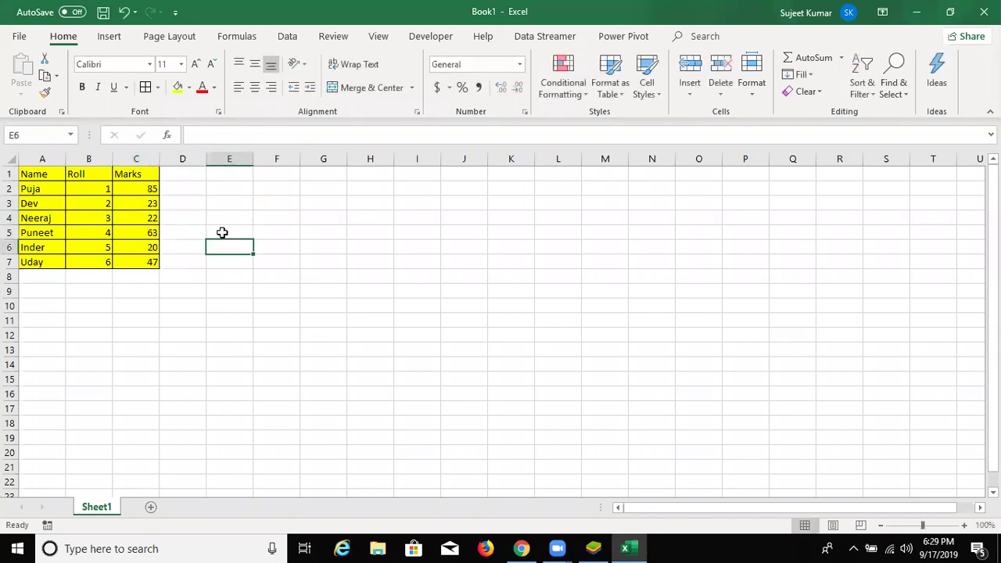
key("F2")
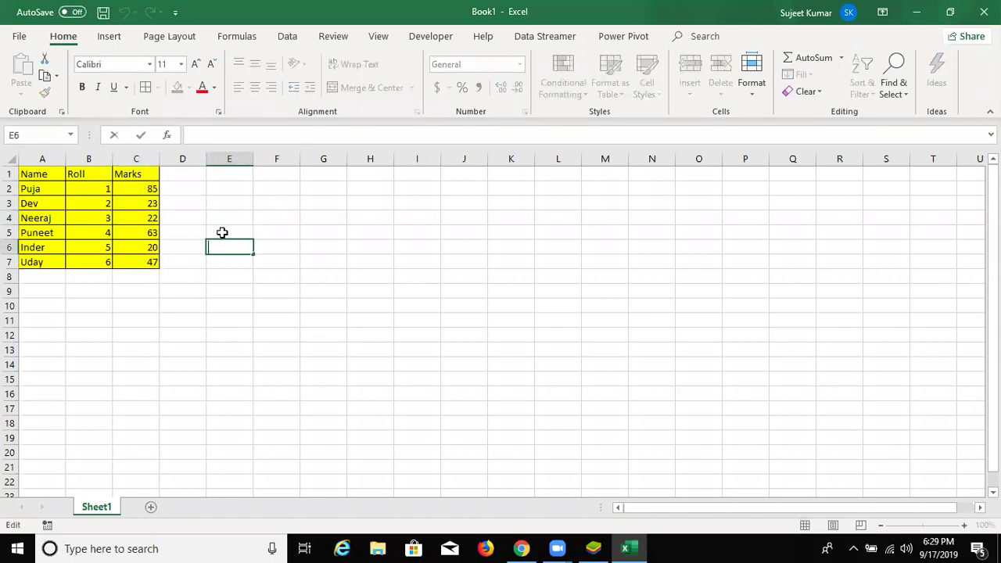
key("Return")
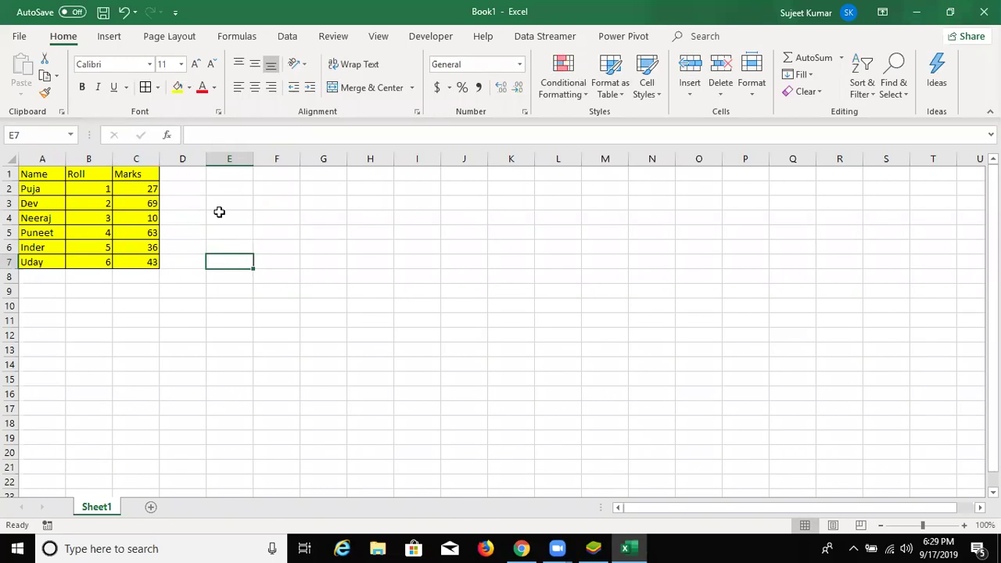
- Select the whole Name/Roll/Marks table A1:C7 and copy it
left_click_drag(142, 194, 143, 250)
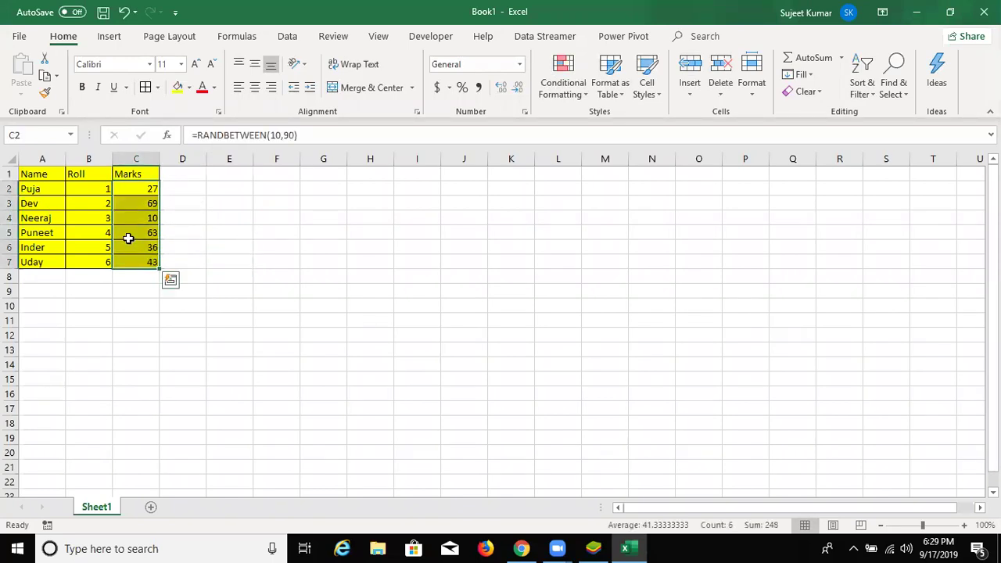
mouse_move(30, 172)
left_mouse_down()
mouse_move(116, 259)
mouse_move(139, 261)
left_mouse_up()
key("ctrl+c")
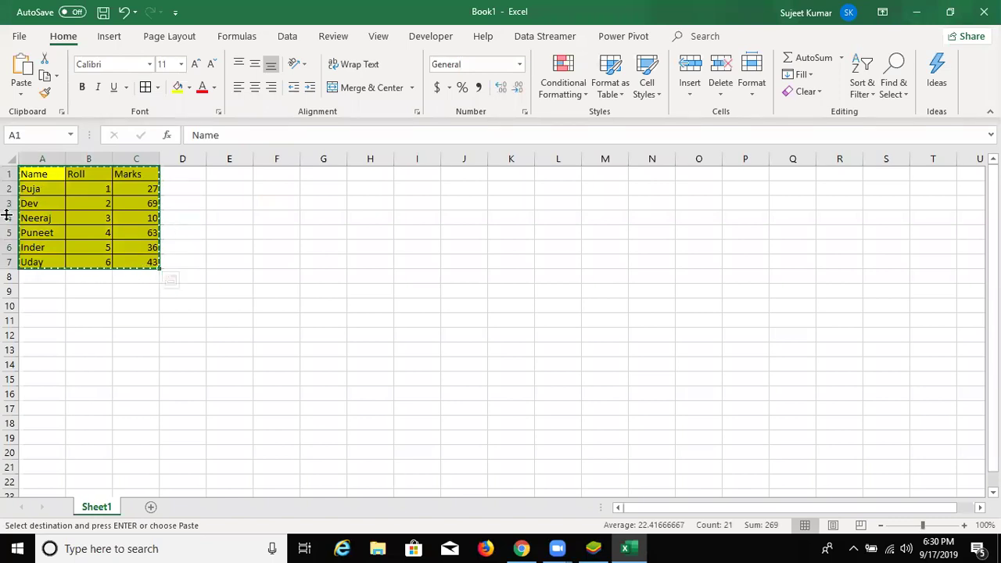
left_click(290, 177)
key("Right")
key("Right")
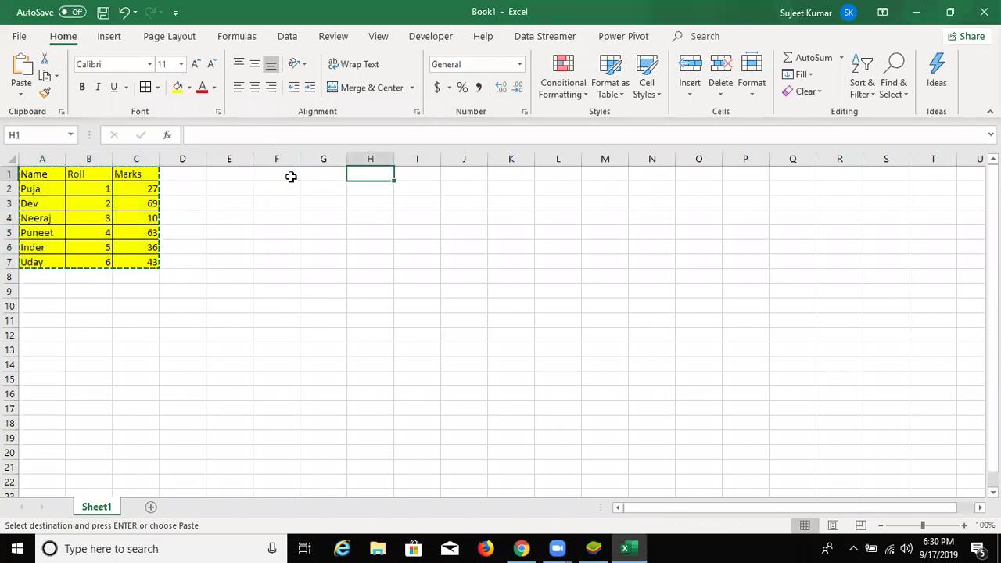
key("ctrl+v")
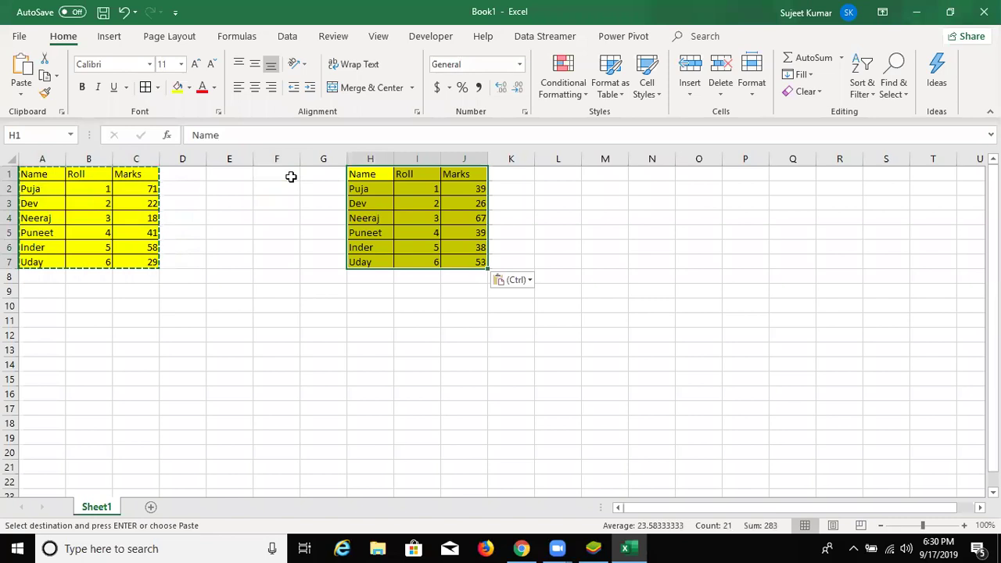
key("ctrl+z")
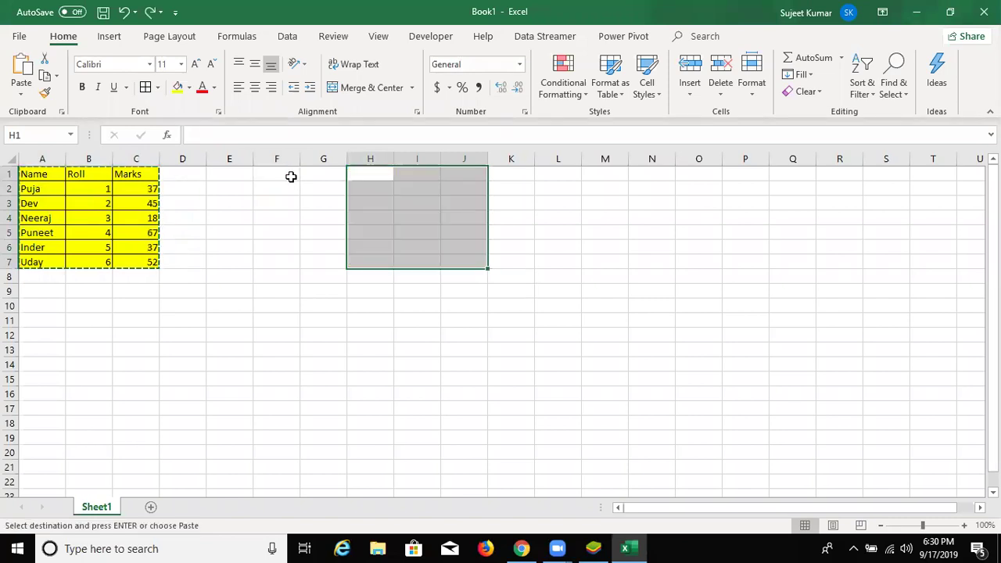
left_click(358, 175)
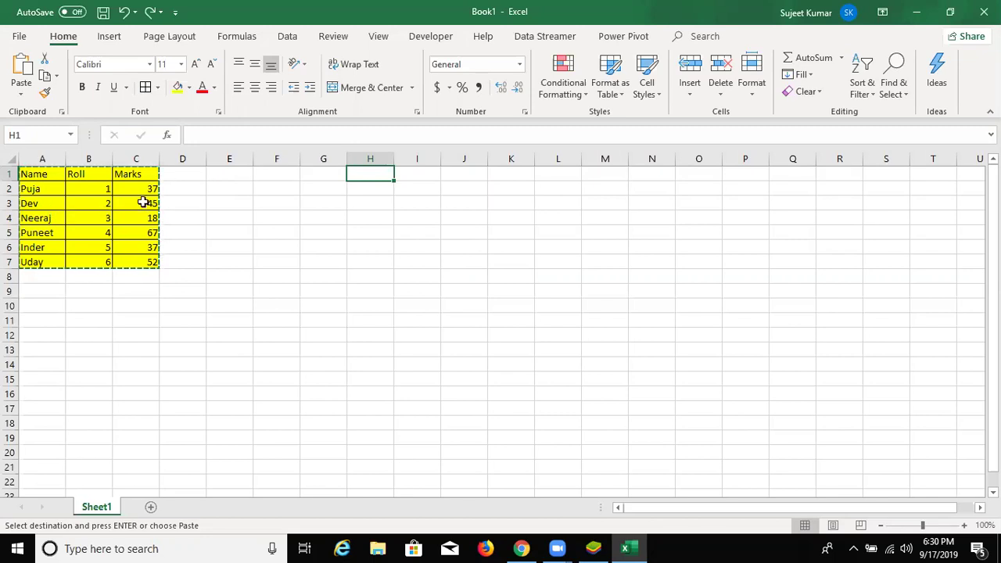
- Paste the copied table into H1:J7 with Paste Special set to Formulas
right_click(356, 176)
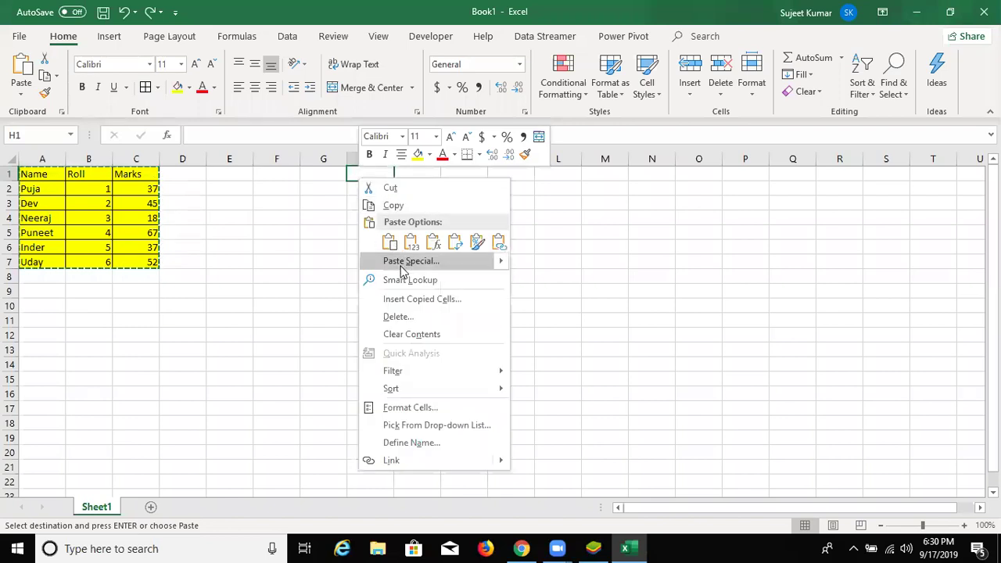
left_click(436, 265)
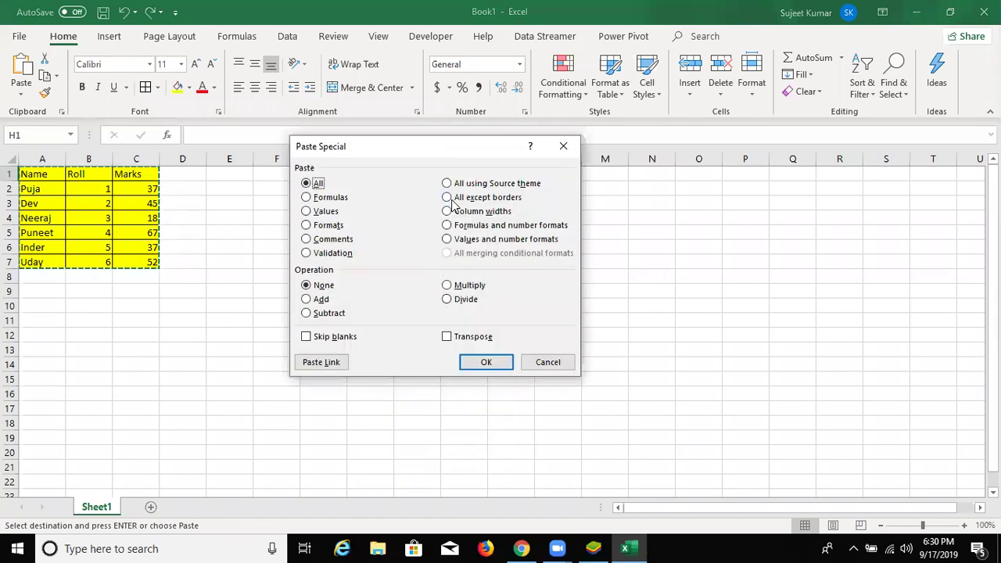
left_click_drag(427, 156, 385, 146)
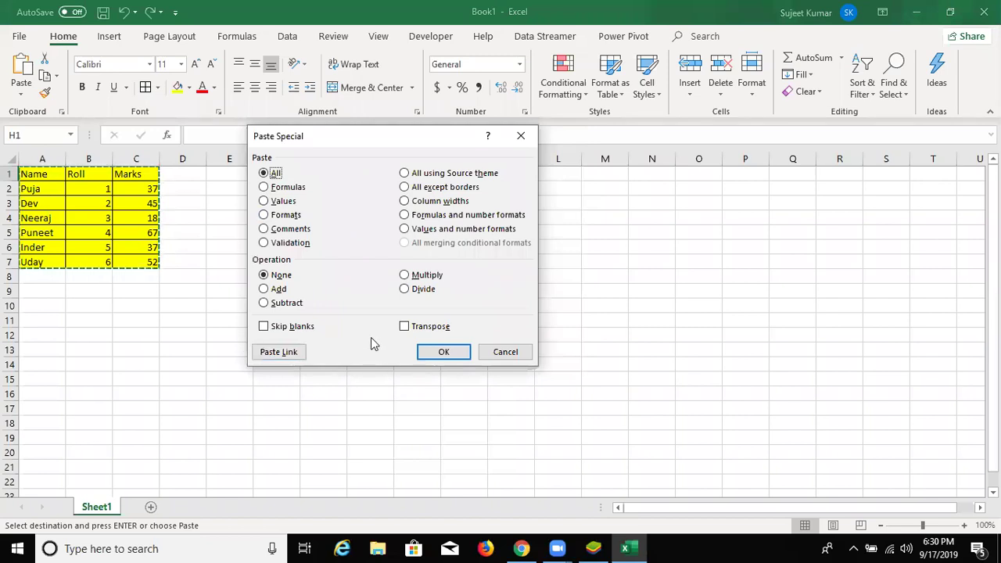
left_click(288, 187)
left_click_drag(337, 138, 567, 120)
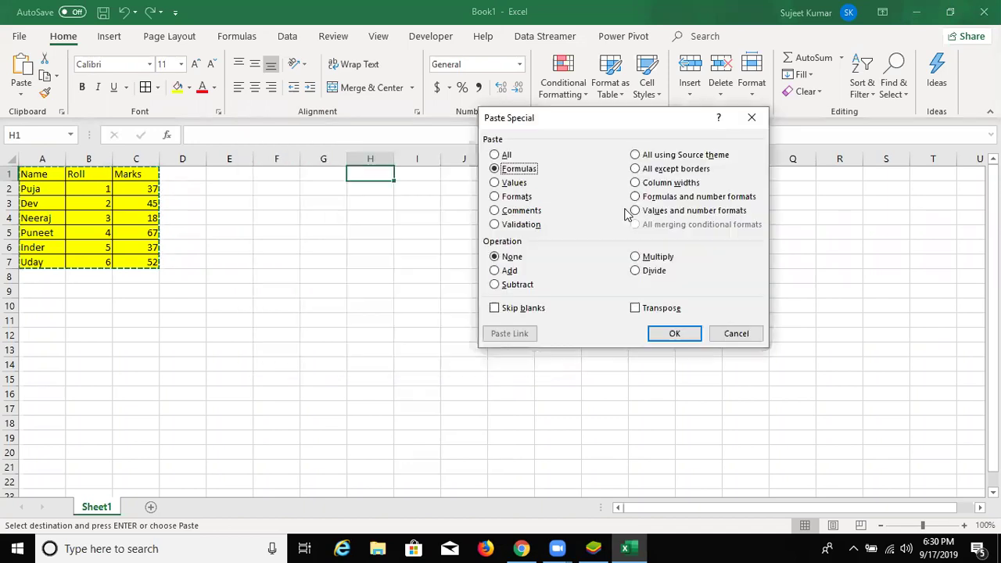
left_click_drag(666, 337, 674, 335)
left_click(674, 335)
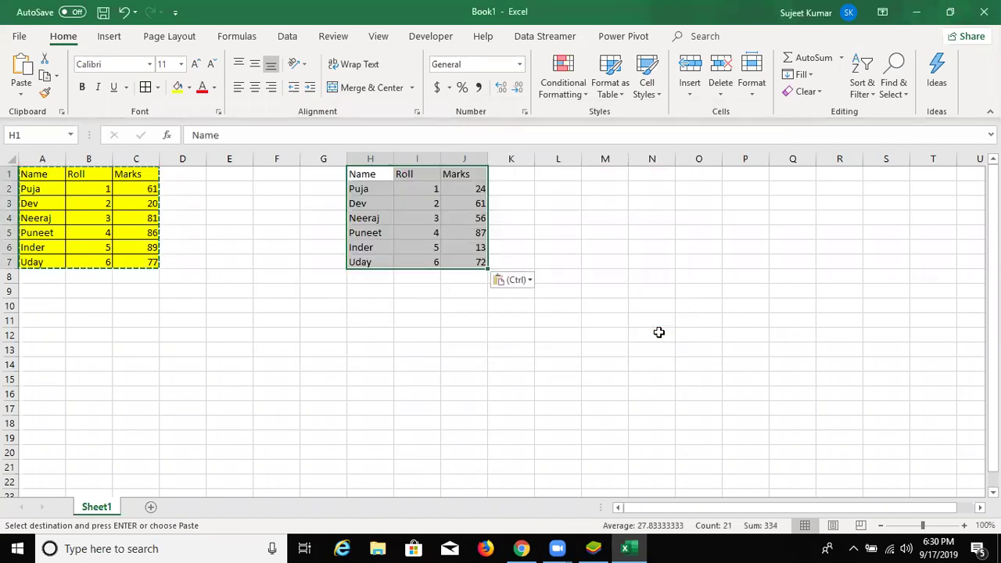
- Compare the pasted headers and names in H1:J7 with the original Name header in A1
left_click(387, 201)
left_click(405, 176)
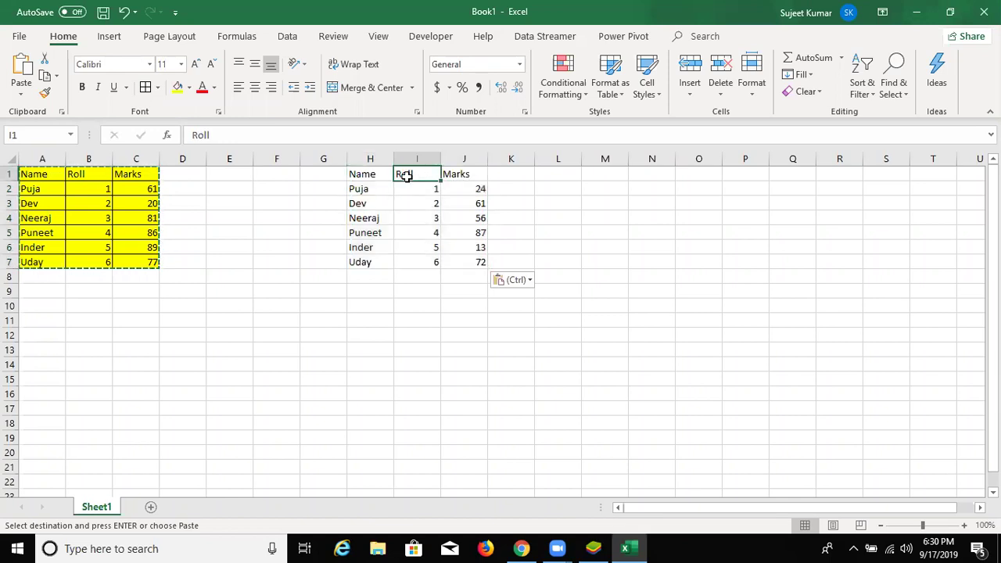
left_click(465, 174)
left_click_drag(363, 201, 353, 271)
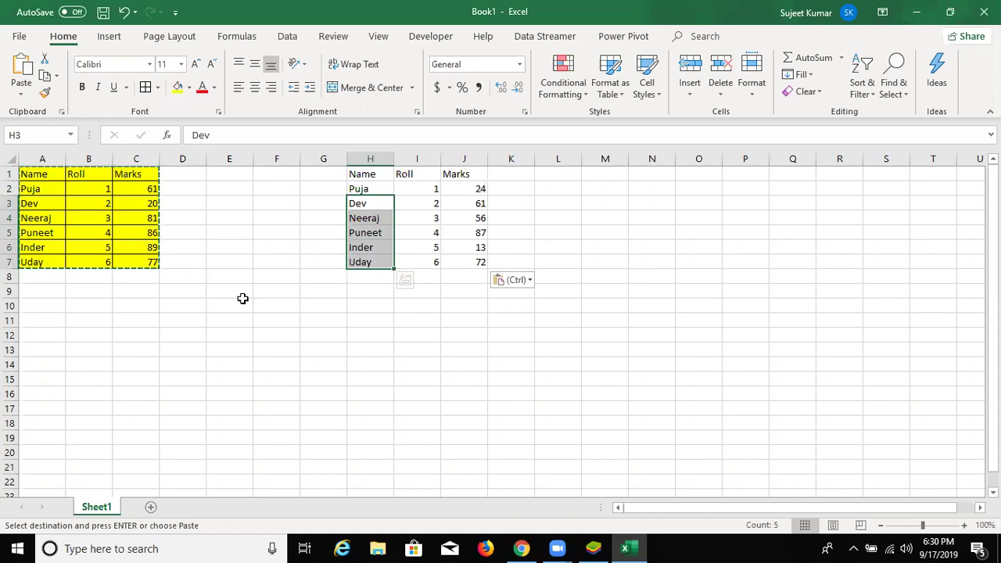
left_click(26, 171)
left_click_drag(190, 134, 296, 151)
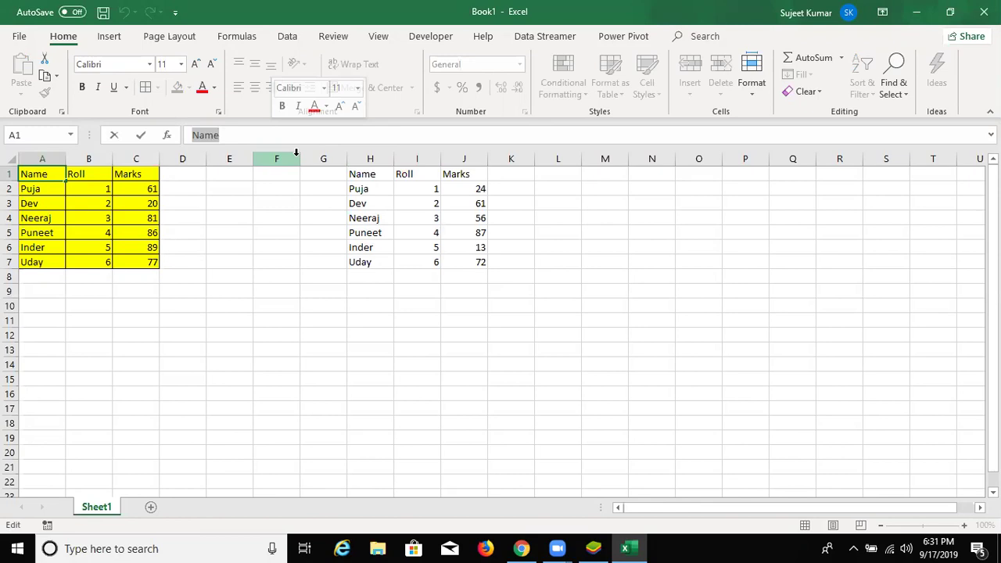
- Copy the original table A1:C7 again
key("Escape")
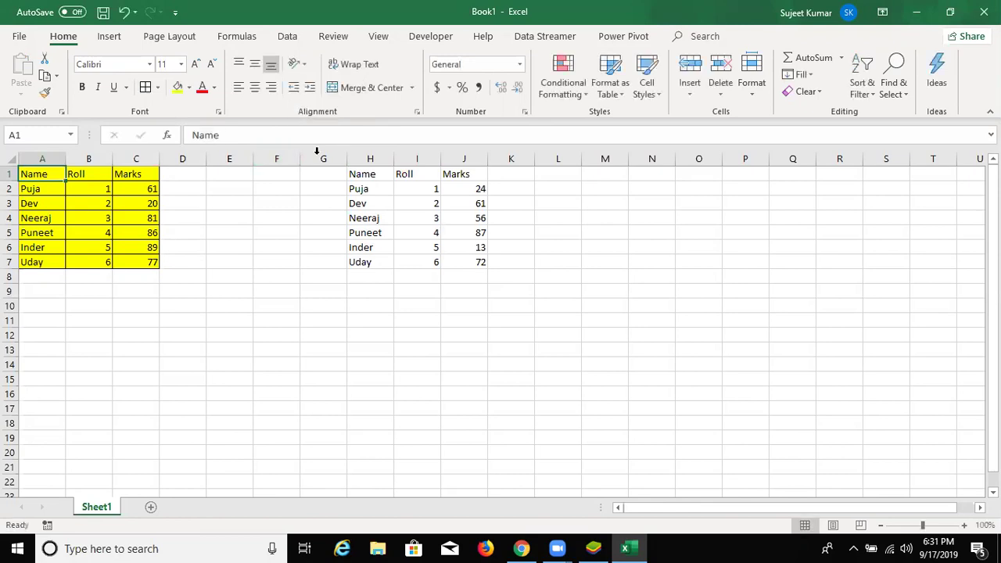
left_click_drag(38, 172, 128, 251)
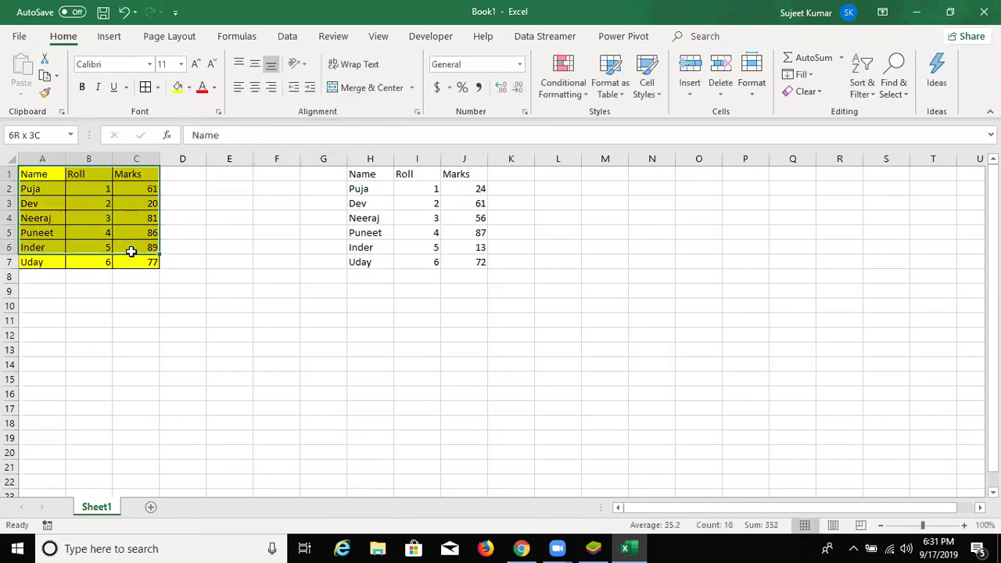
key("ctrl+c")
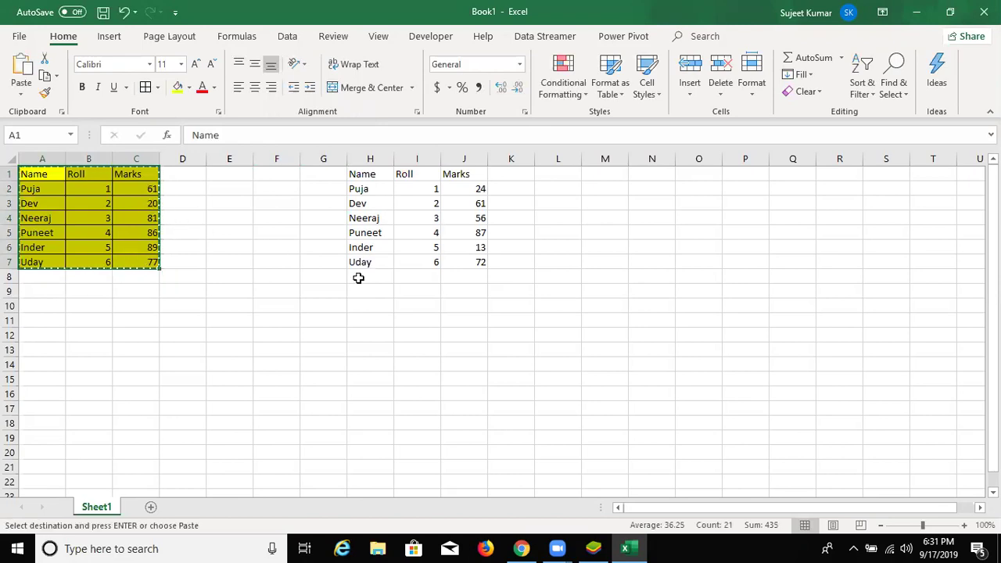
- Paste it into H10 as Values only and check the marks there are fixed numbers
left_click(360, 306)
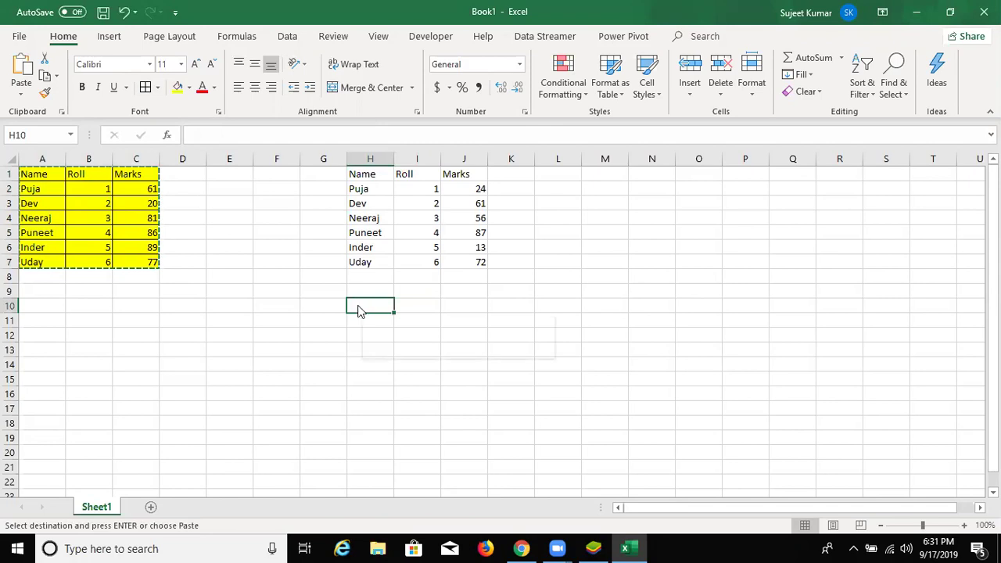
right_click(359, 309)
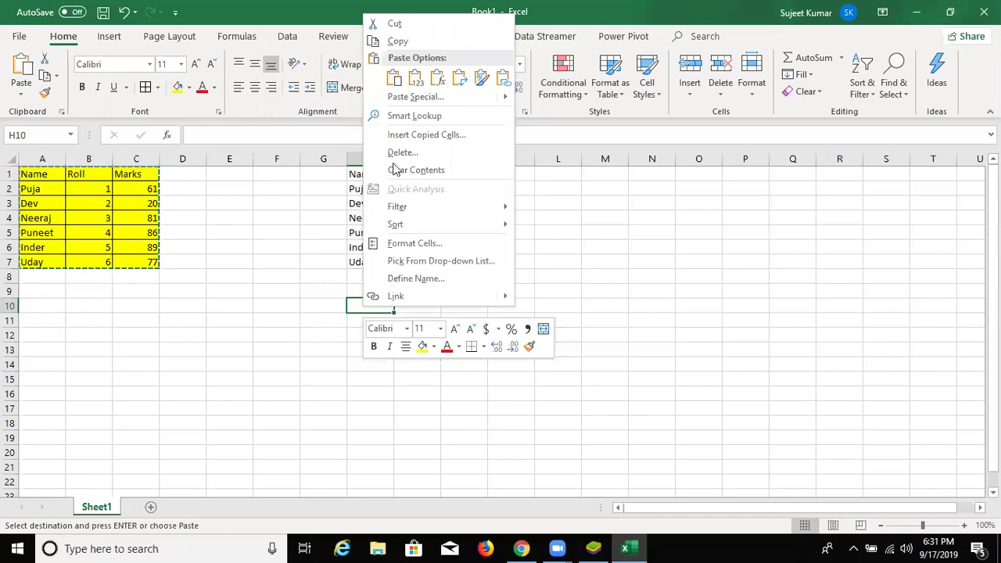
left_click(416, 97)
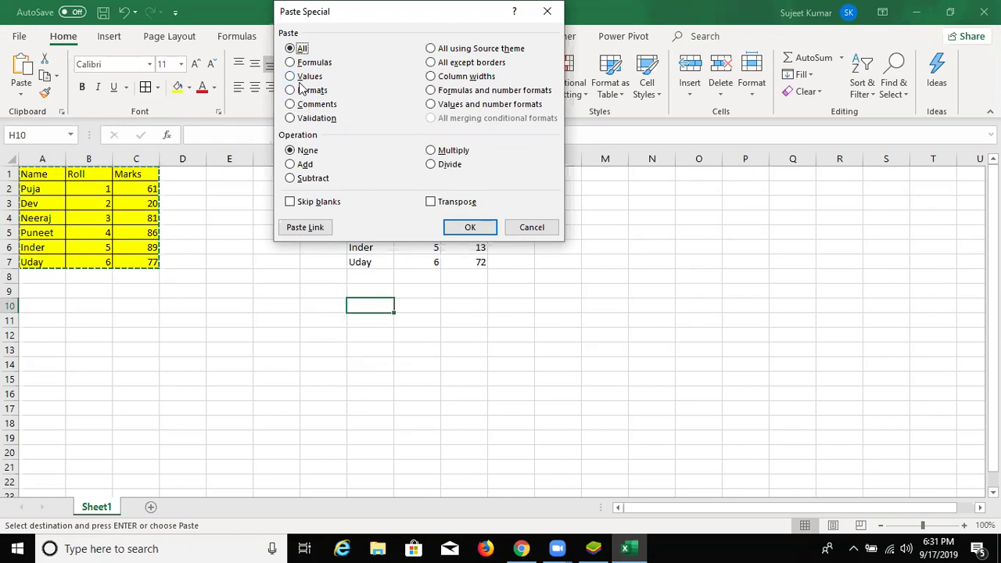
left_click(303, 78)
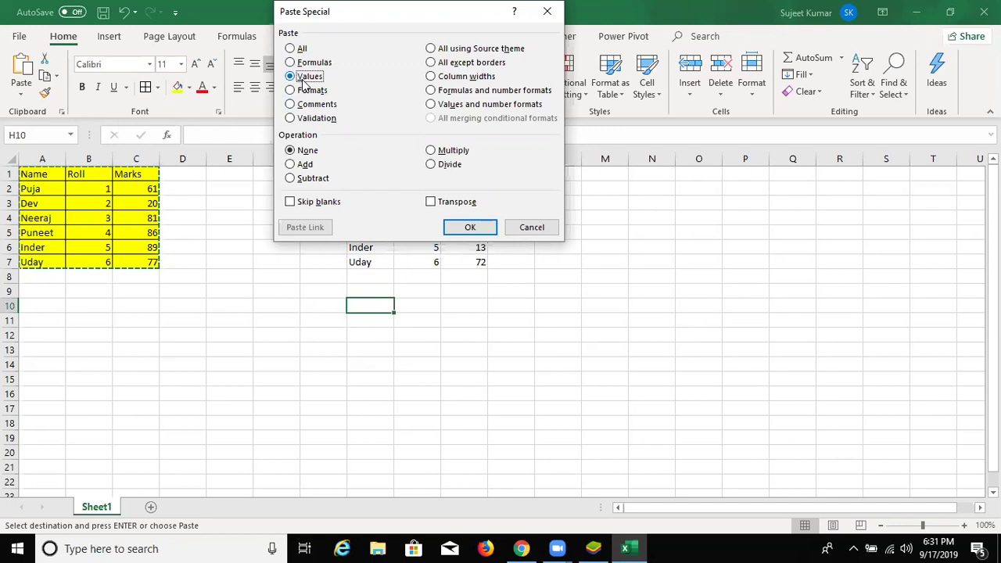
left_click(451, 234)
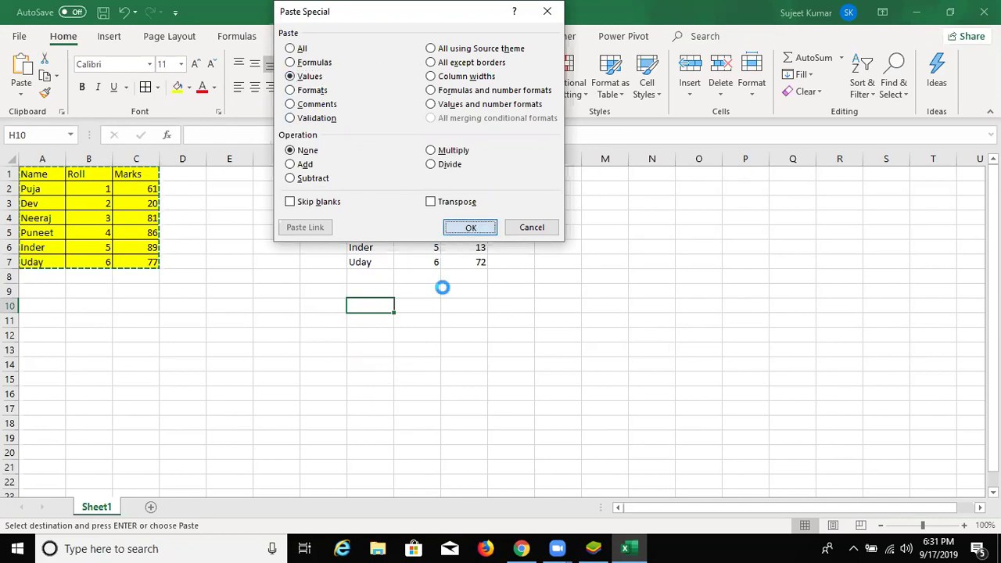
left_click(468, 369)
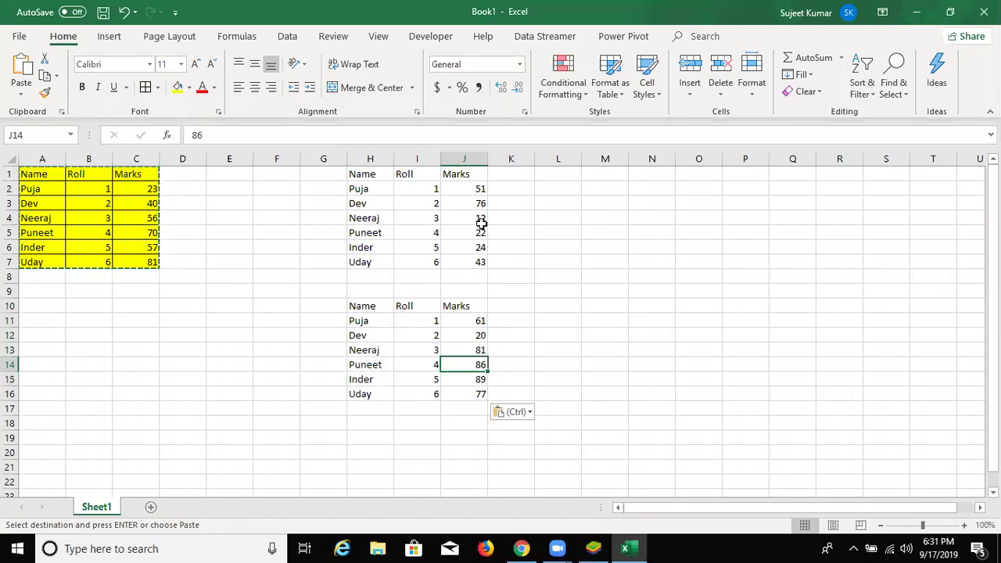
left_click(477, 192)
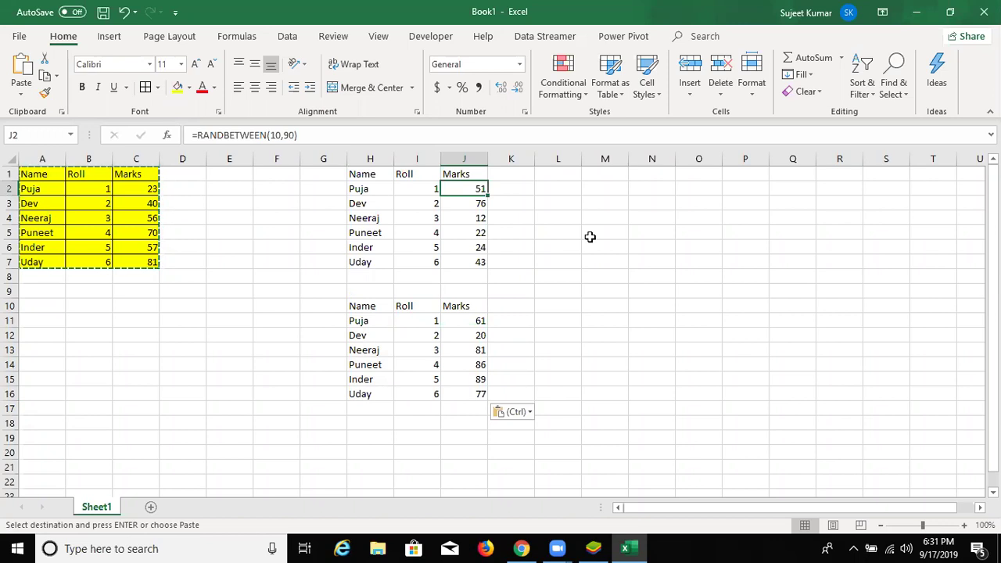
- Review the Marks cells around J2, cancelling an accidental edit of 51
key("Down")
key("Down")
key("Down")
key("Down")
key("Up")
key("Up")
key("Up")
key("Up")
key("Up")
key("Down")
key("Down")
key("Down")
key("Down")
key("Down")
key("Up")
key("Up")
key("Up")
key("Up")
key("Up")
type("51")
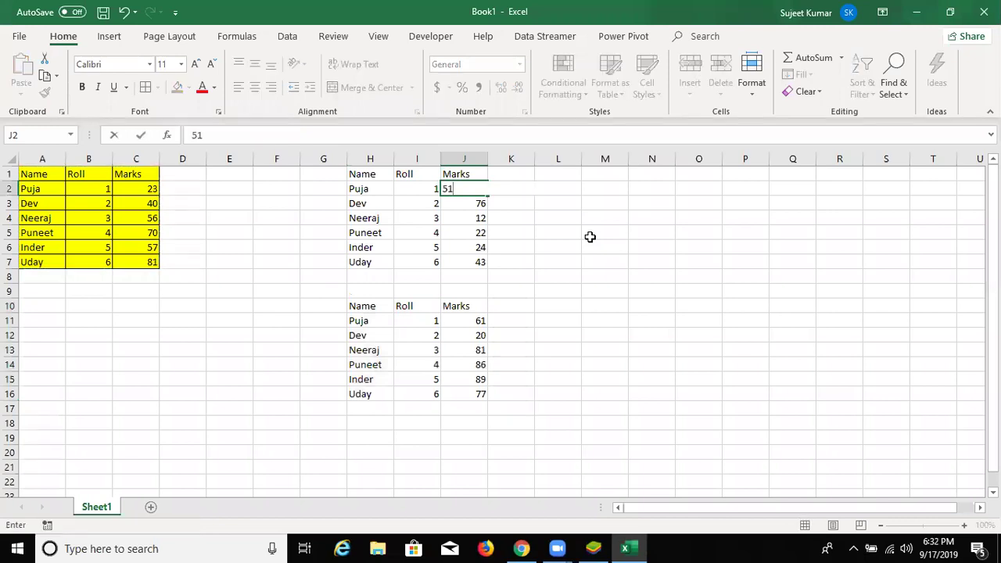
key("Escape")
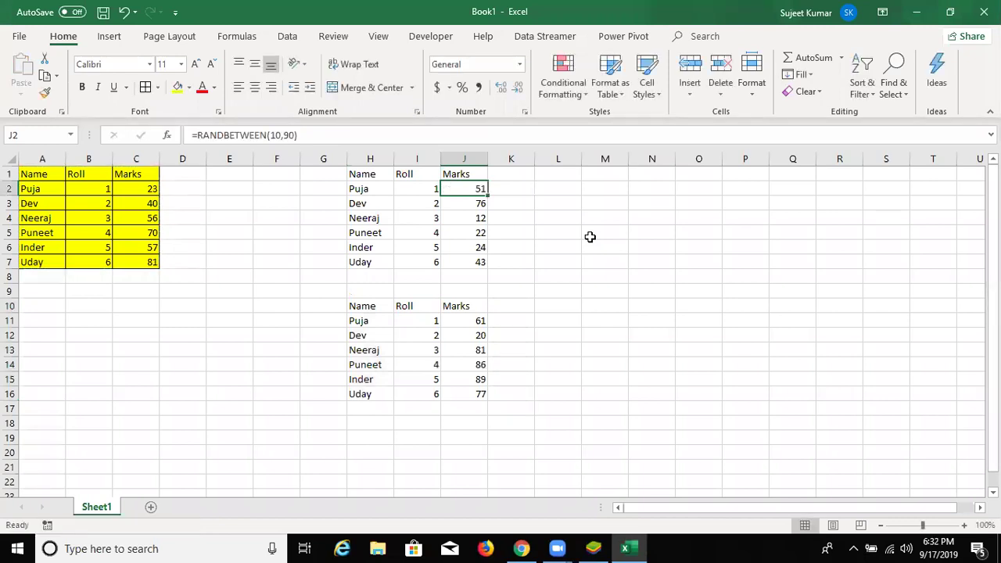
- Copy J2:J7 and paste them over themselves as Values, leaving fixed marks 51, 76, 12, 22, 24, 43
key("shift+Down")
key("shift+Down")
key("shift+Down")
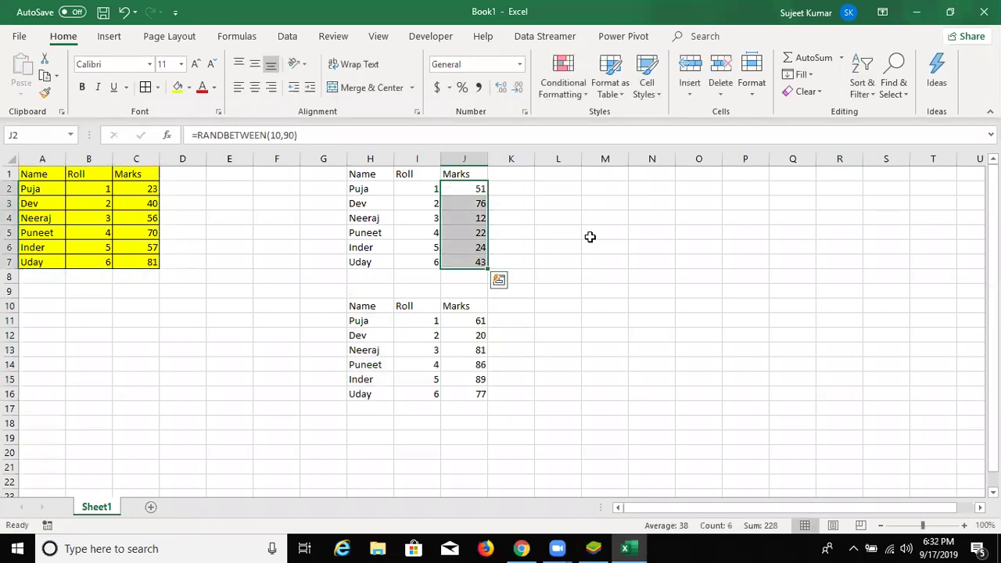
key("ctrl+c")
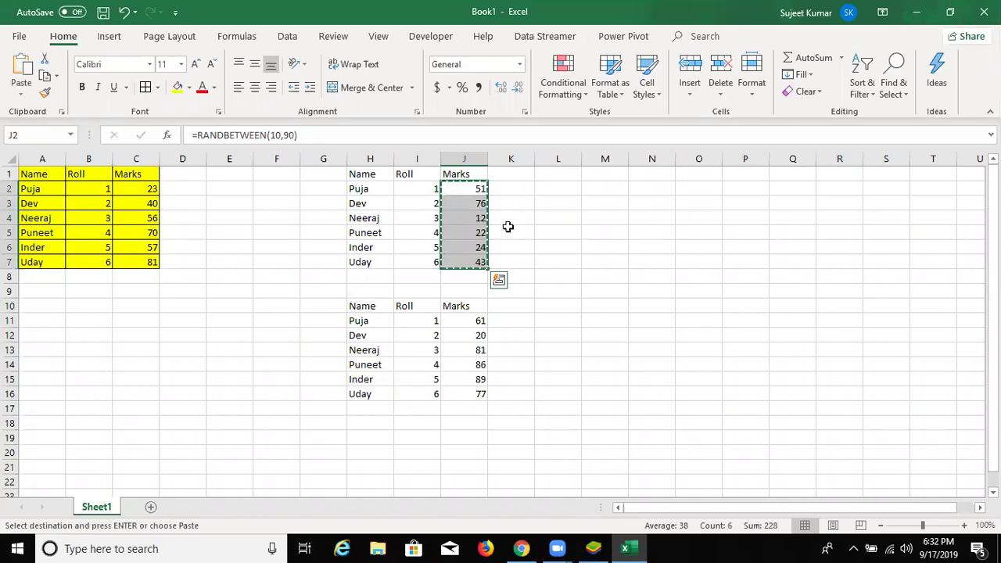
right_click(483, 222)
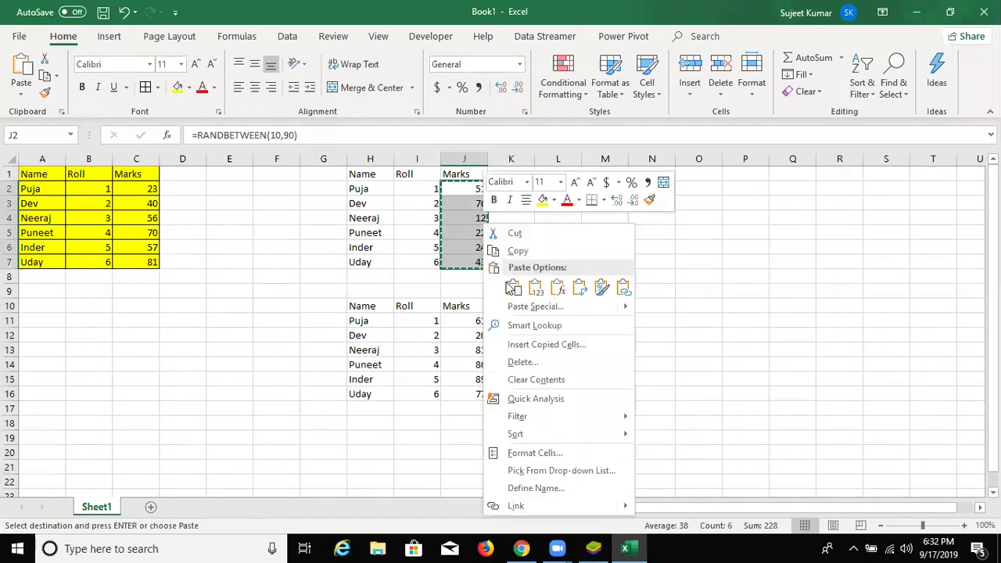
left_click(516, 306)
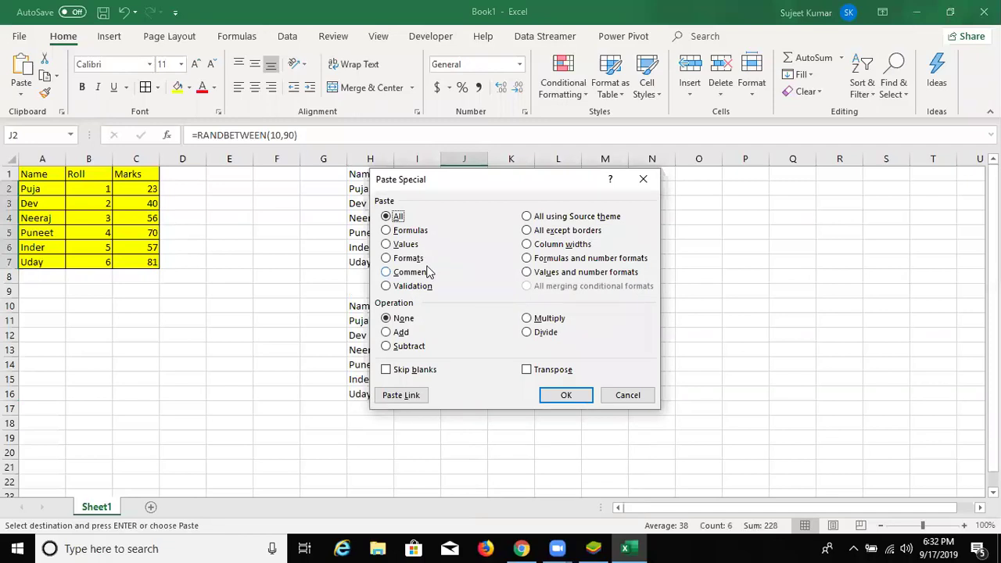
left_click(406, 245)
left_click(567, 396)
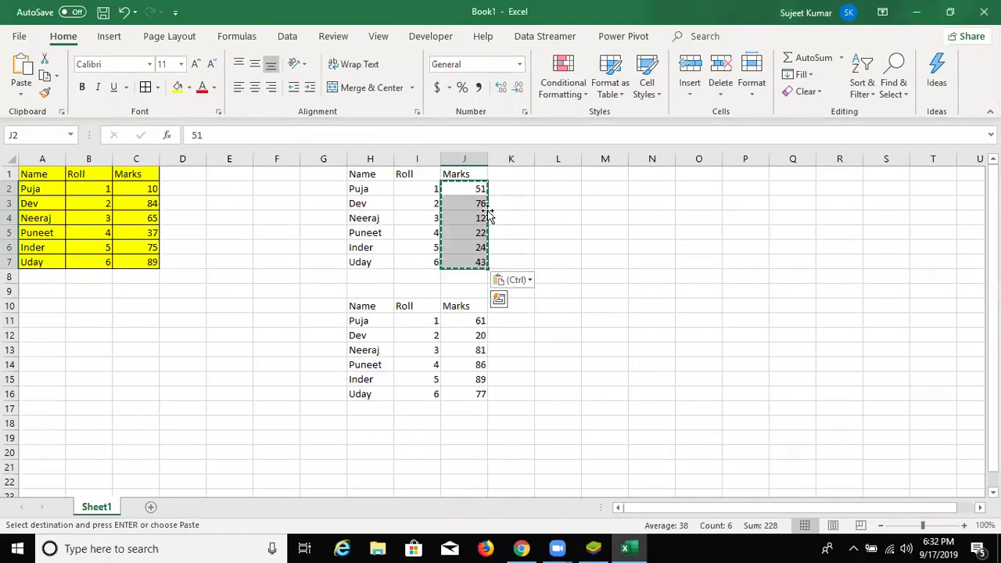
key("Escape")
key("Down")
key("Down")
key("Down")
key("Down")
key("Down")
key("Down")
key("Down")
key("Up")
key("Up")
key("Up")
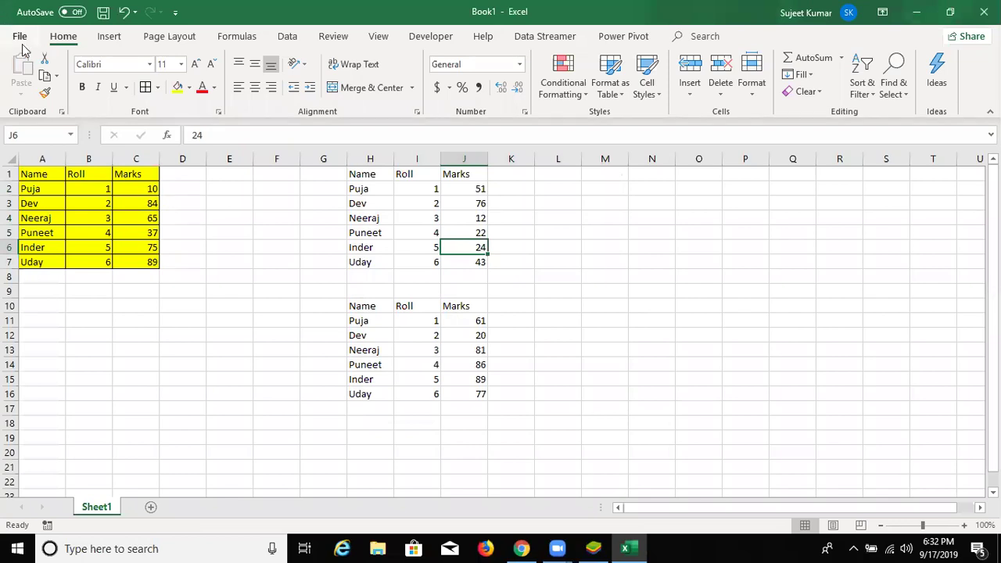
- Open 2.Customer Sales Dashbord from the File > Open recent workbooks list
left_click(21, 41)
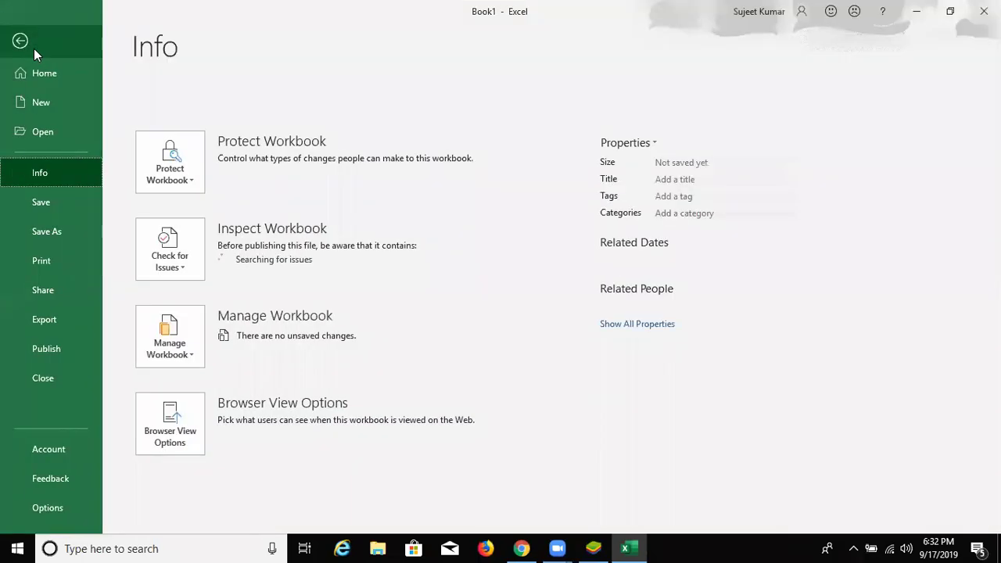
left_click(44, 126)
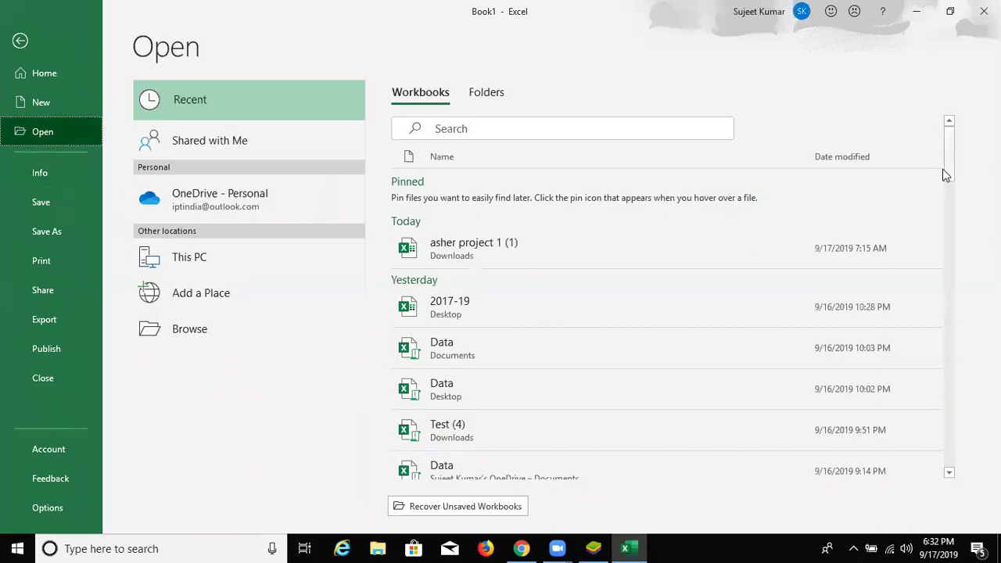
scroll(953, 201, "down", 3)
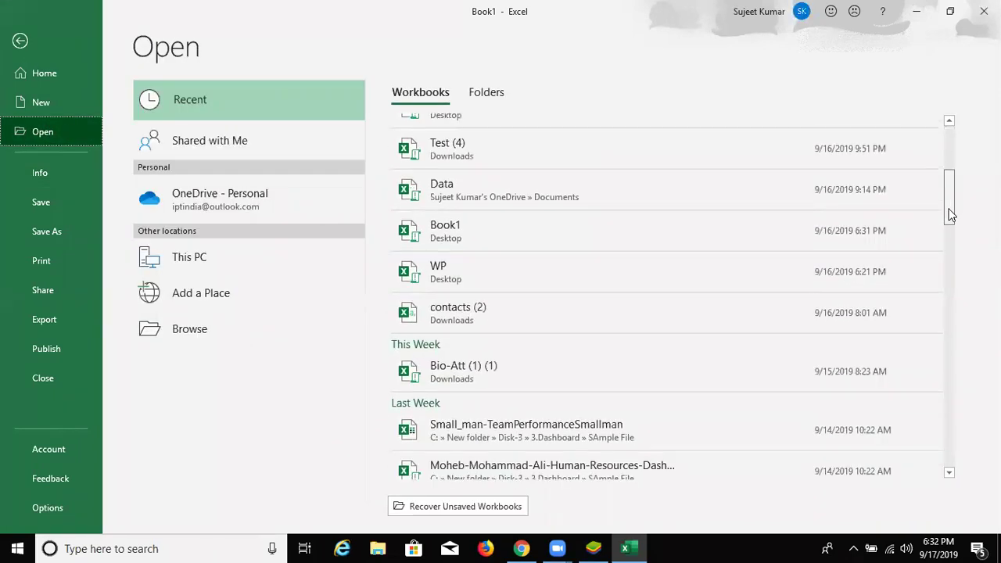
left_click_drag(950, 215, 949, 249)
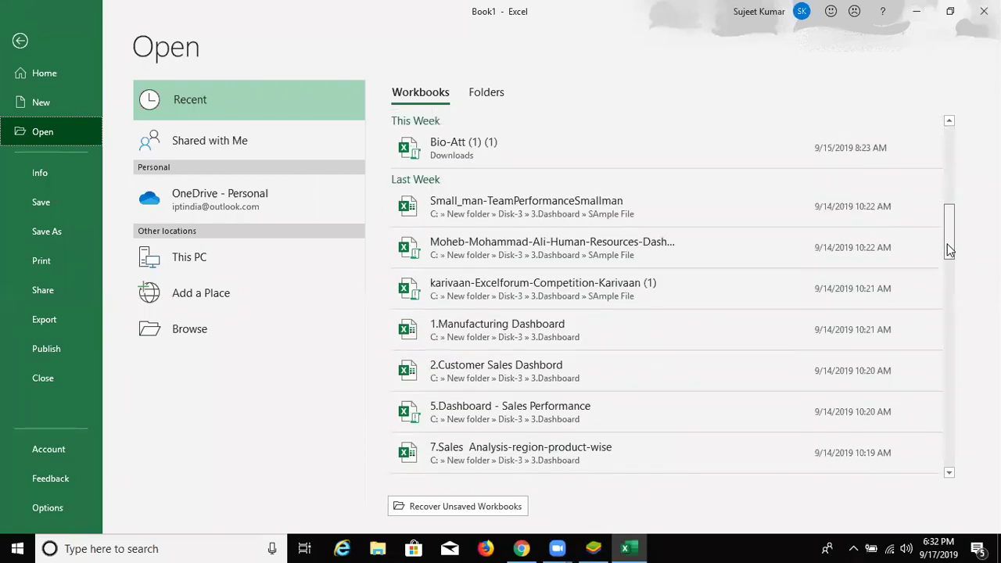
left_click(639, 356)
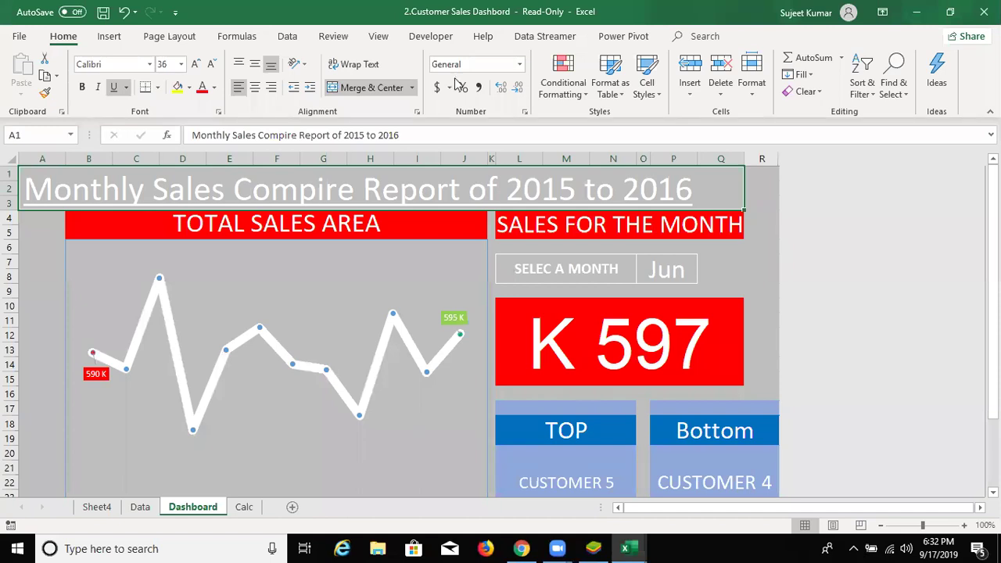
- Change the Dashboard's month selector from Jun to Aug so sales for the month read K 585
left_click(139, 507)
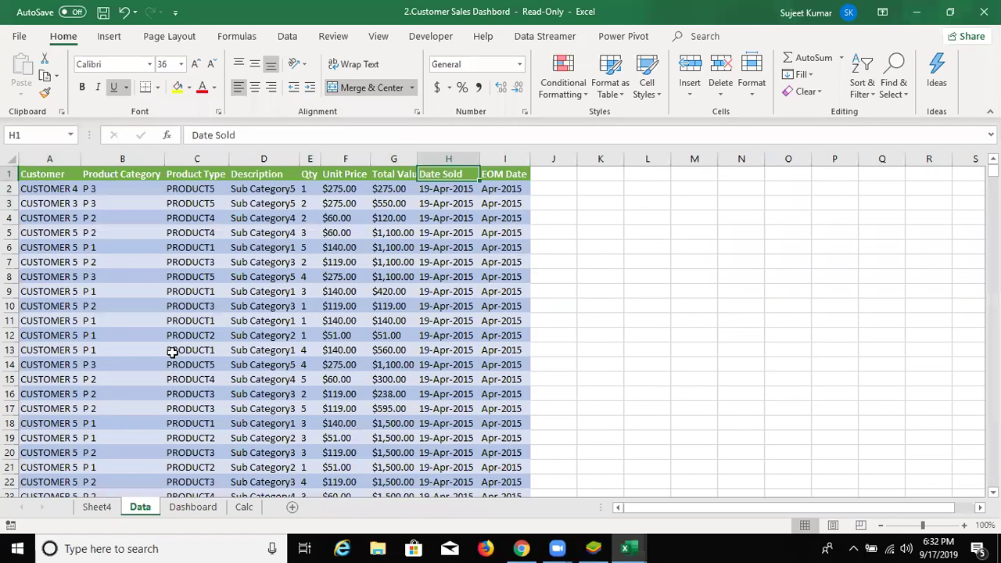
left_click(196, 509)
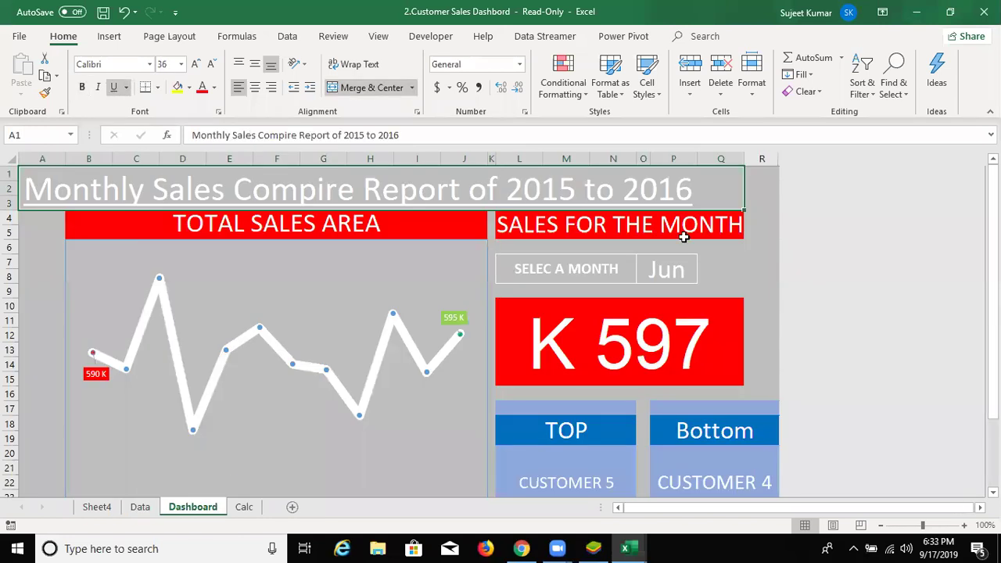
left_click(695, 268)
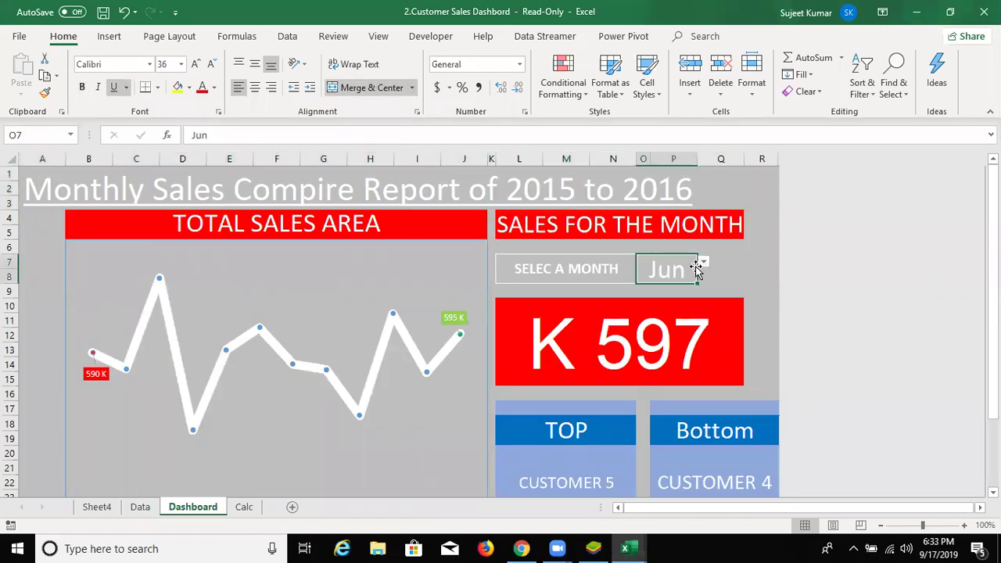
left_click(703, 262)
left_click(680, 311)
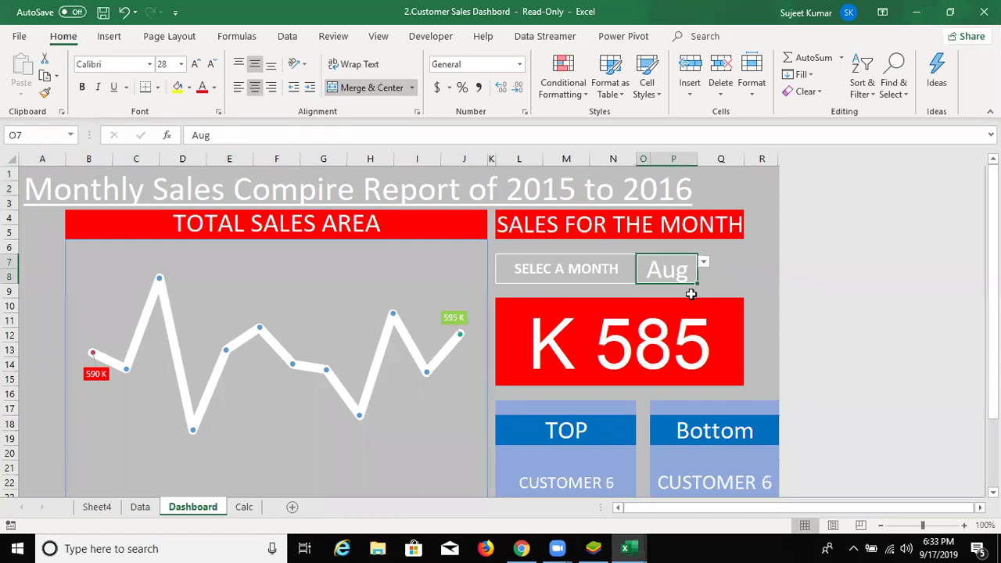
scroll(563, 368, "down", 3)
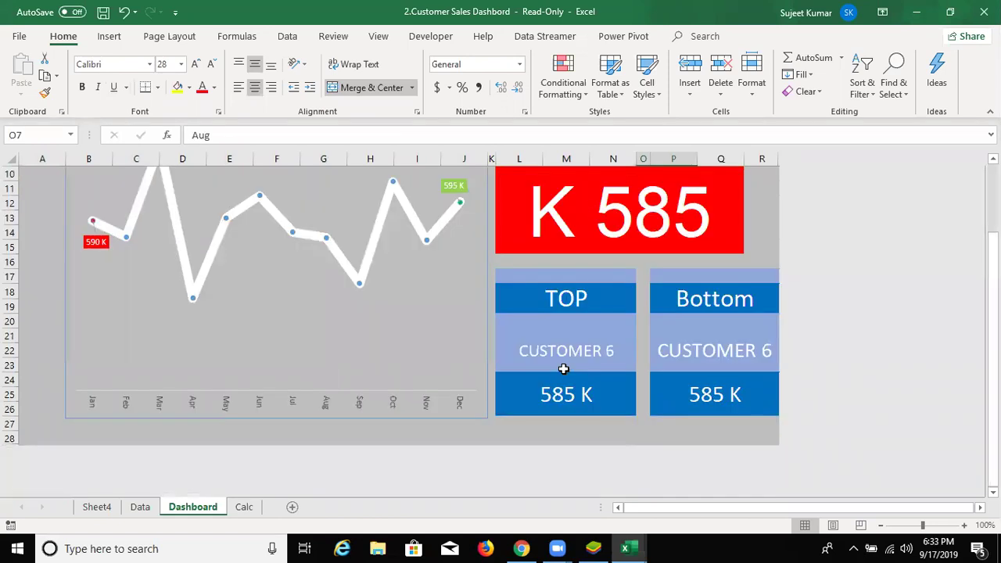
scroll(565, 361, "up", 3)
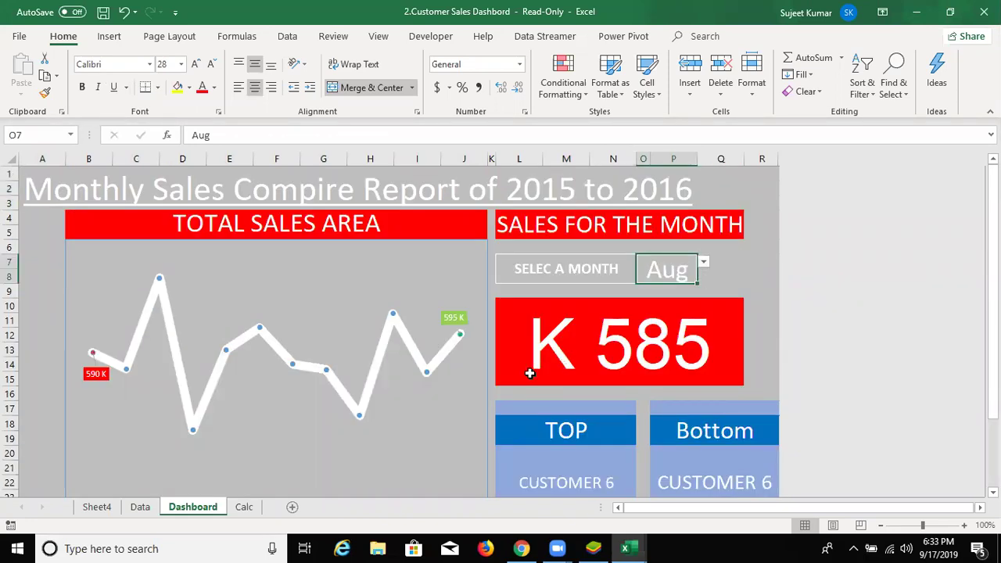
scroll(529, 373, "down", 5)
scroll(529, 373, "up", 5)
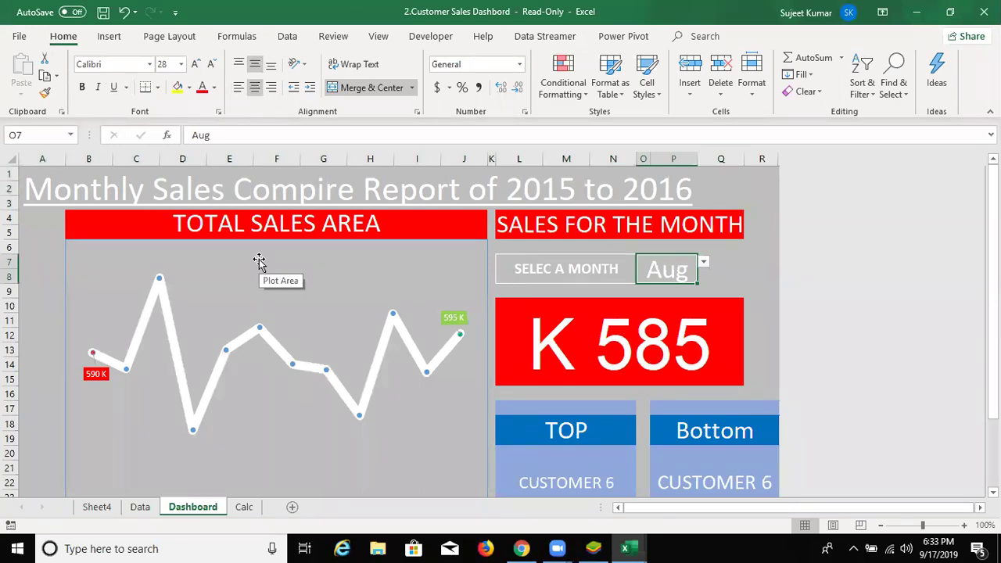
- Go to the Data sheet and inspect row 2, including the EOM Date formula in I2
left_click(140, 508)
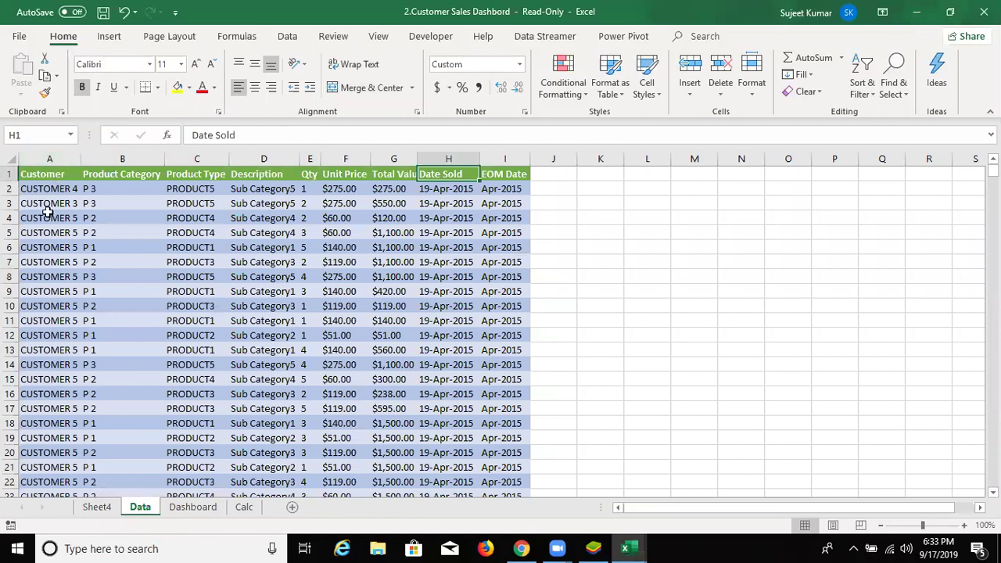
key("ctrl+Home")
key("Right")
key("Right")
key("Right")
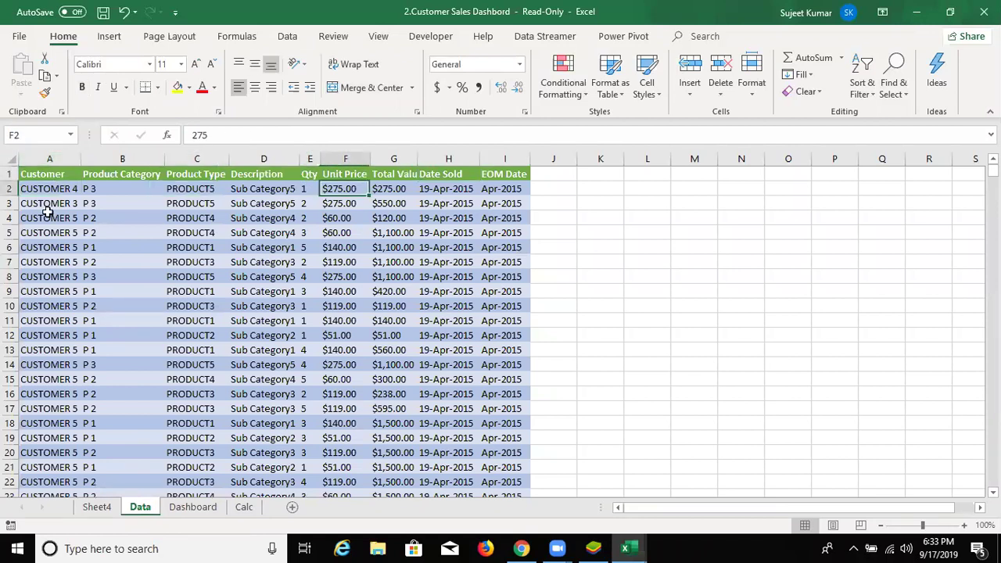
key("Right")
key("Right")
key("Right")
key("Home")
key("Right")
key("Right")
key("Right")
key("Right")
key("Right")
key("Right")
key("Right")
key("Right")
key("Left")
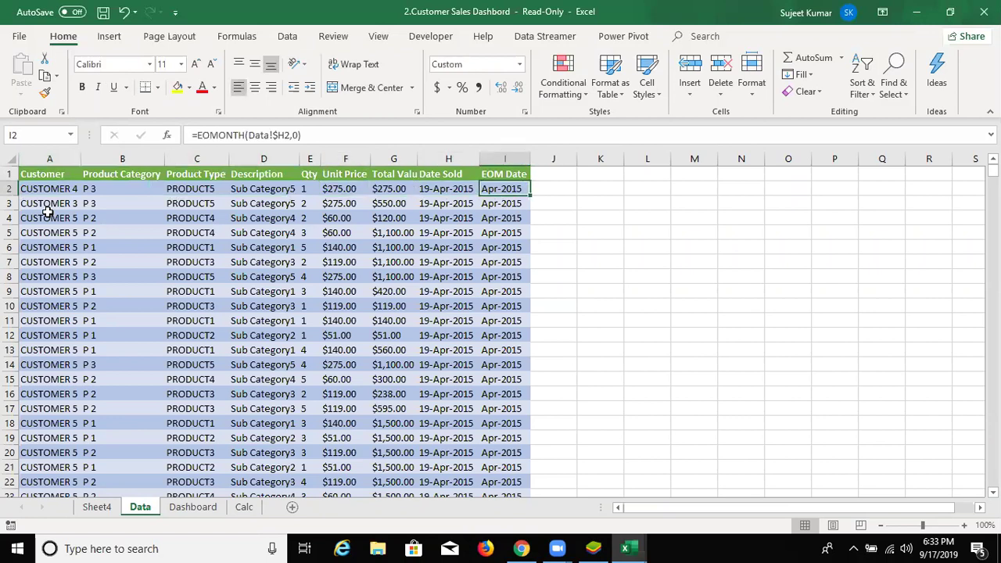
key("Home")
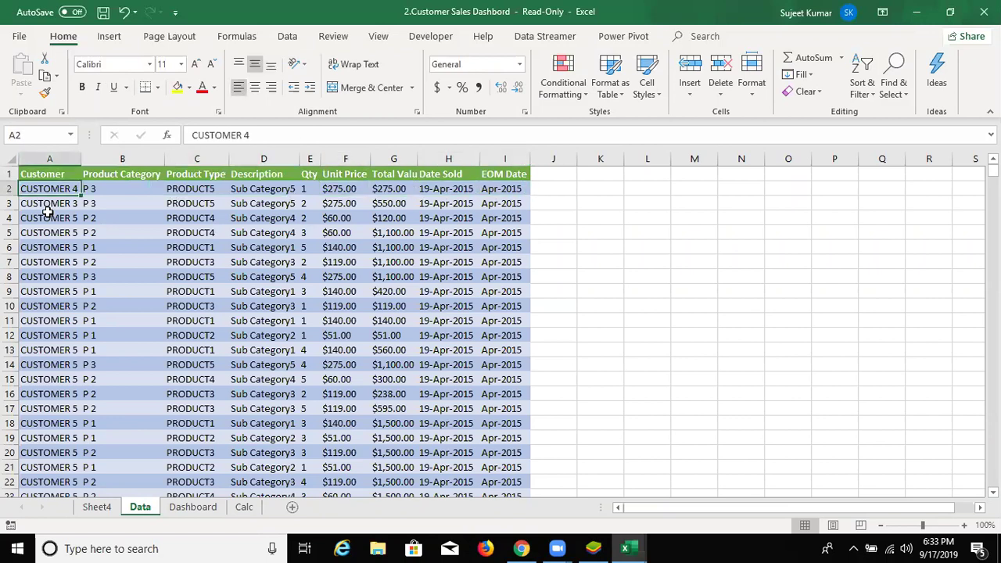
- Copy the Dashboard sheet to (new book) via Move or Copy with Create a copy ticked
left_click(195, 508)
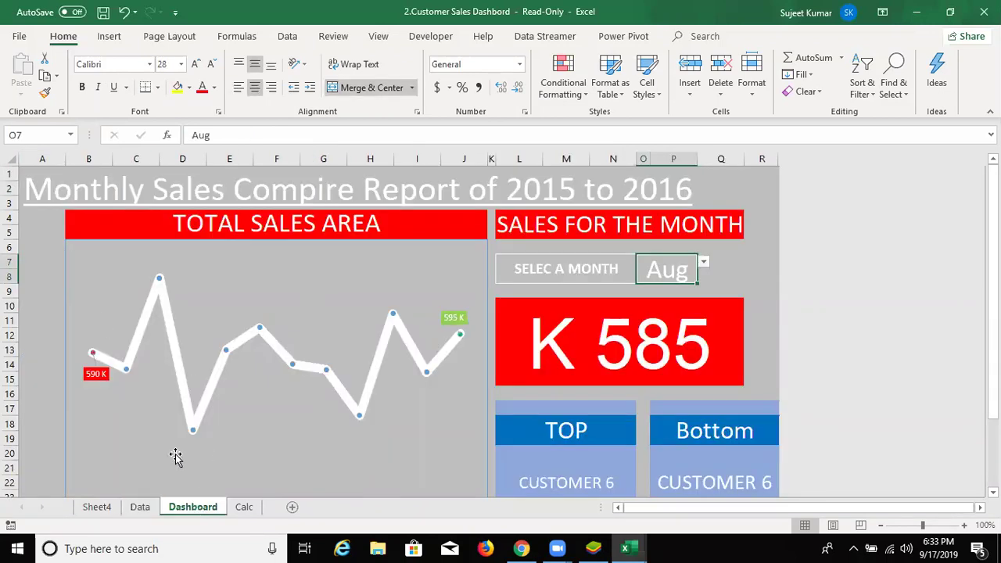
right_click(202, 510)
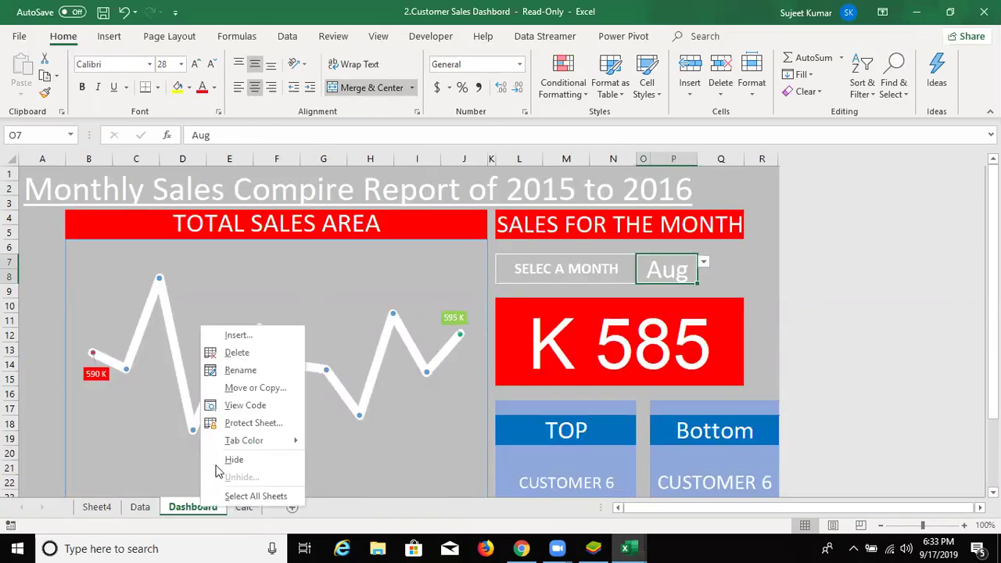
left_click(252, 387)
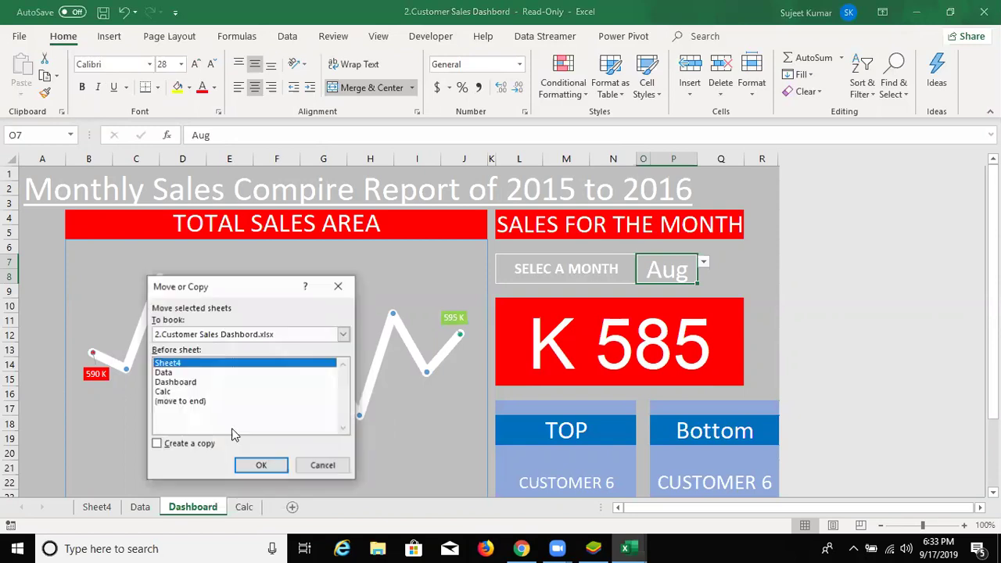
left_click(200, 444)
left_click(343, 334)
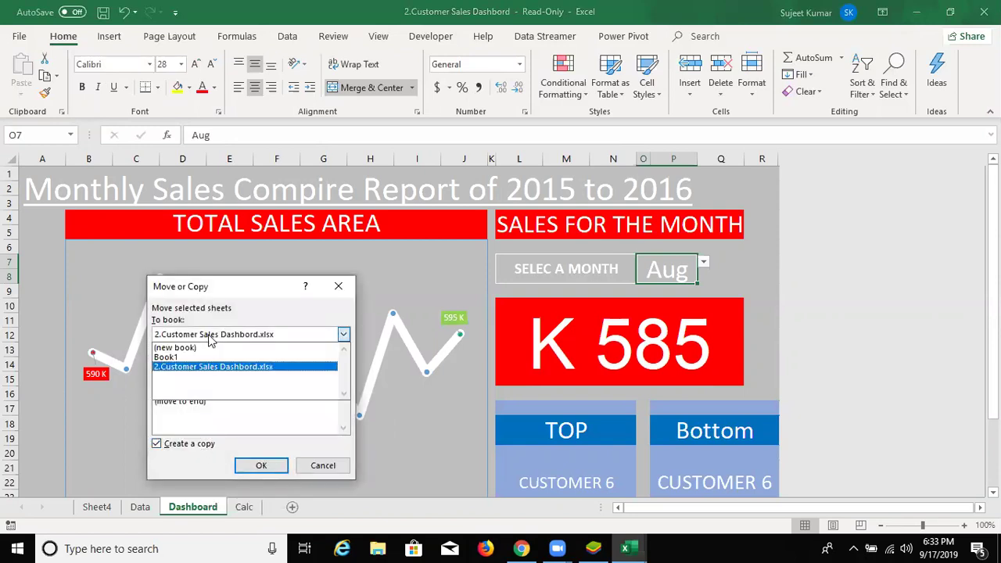
left_click(195, 348)
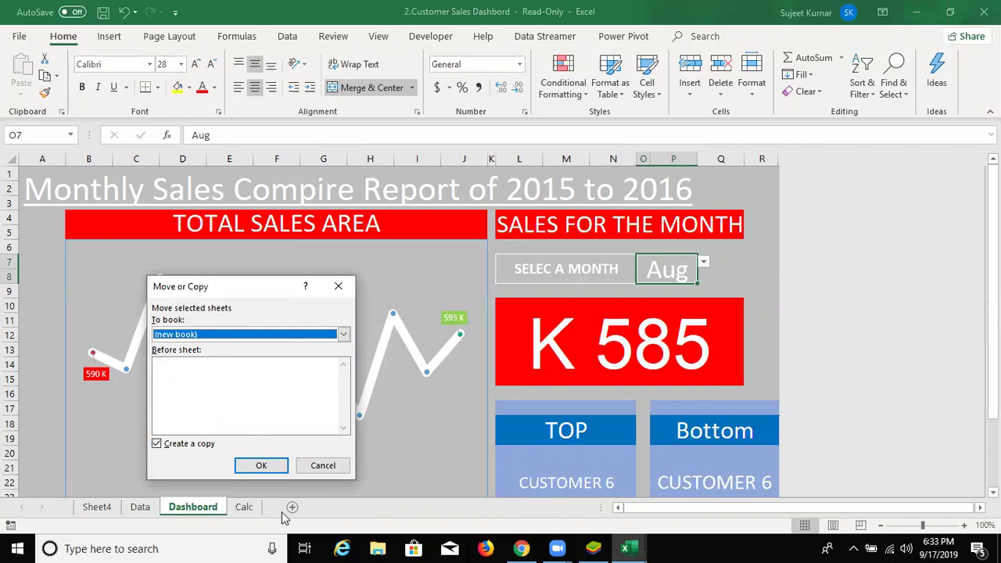
left_click(217, 336)
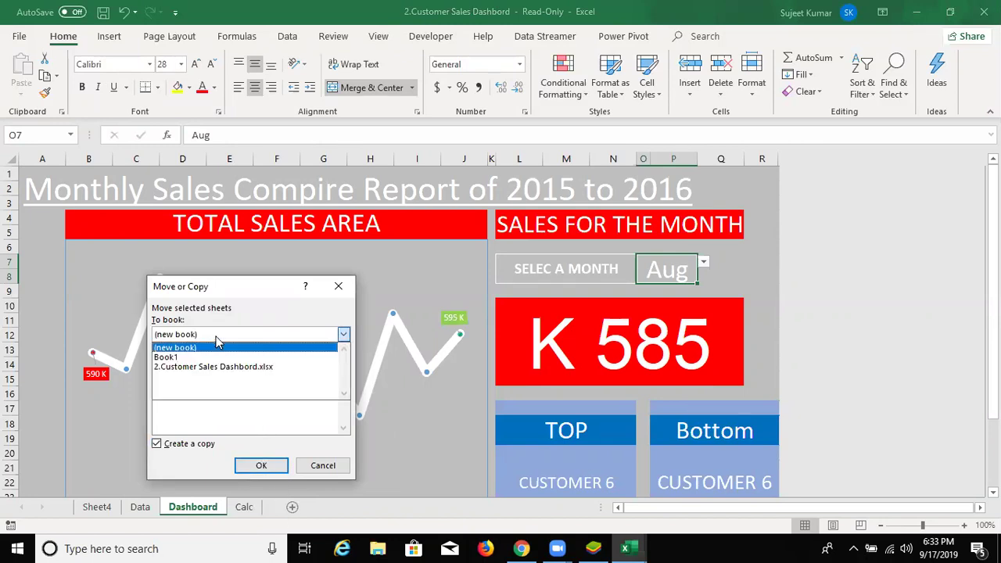
left_click(211, 349)
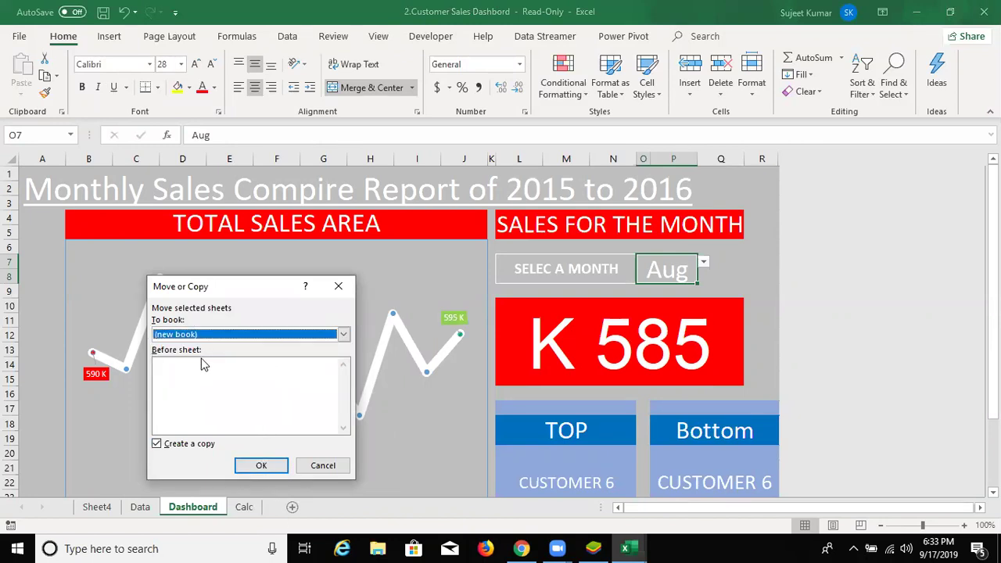
left_click(257, 466)
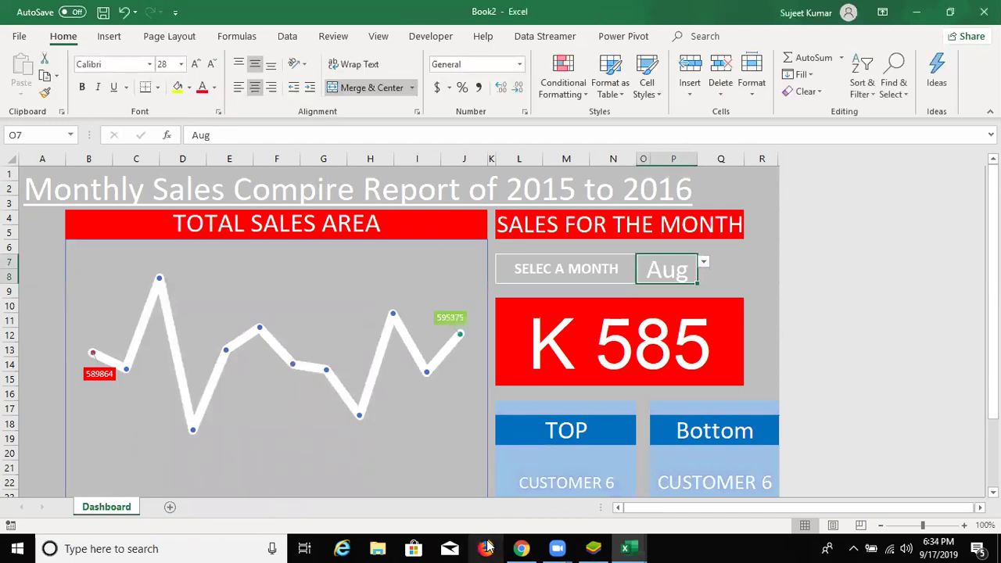
left_click(678, 344)
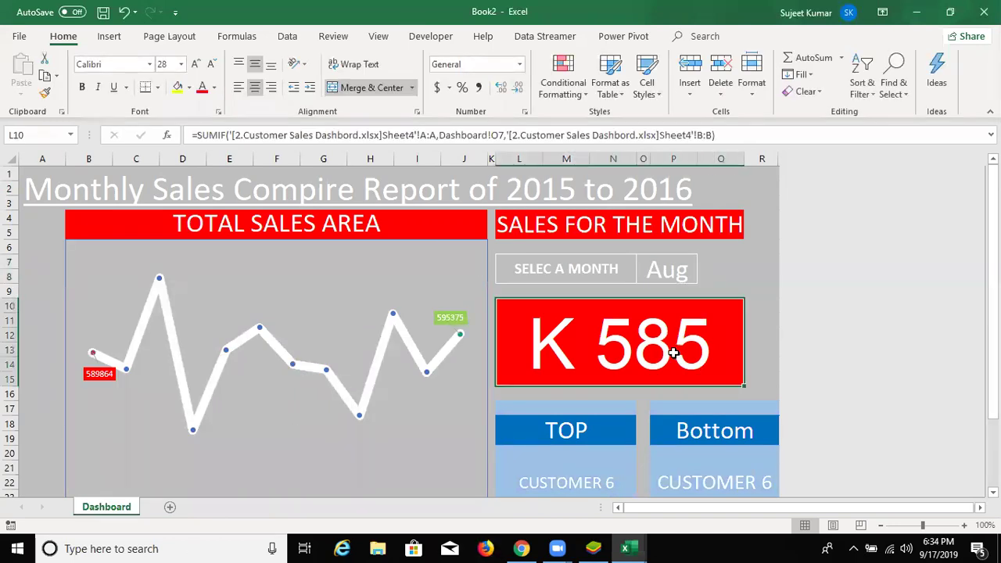
left_click_drag(252, 135, 706, 141)
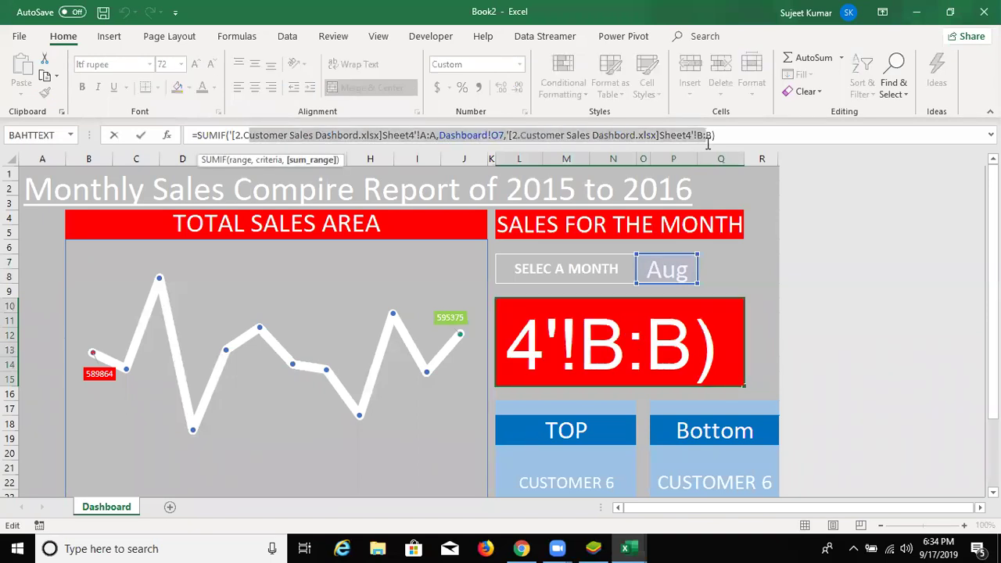
key("Escape")
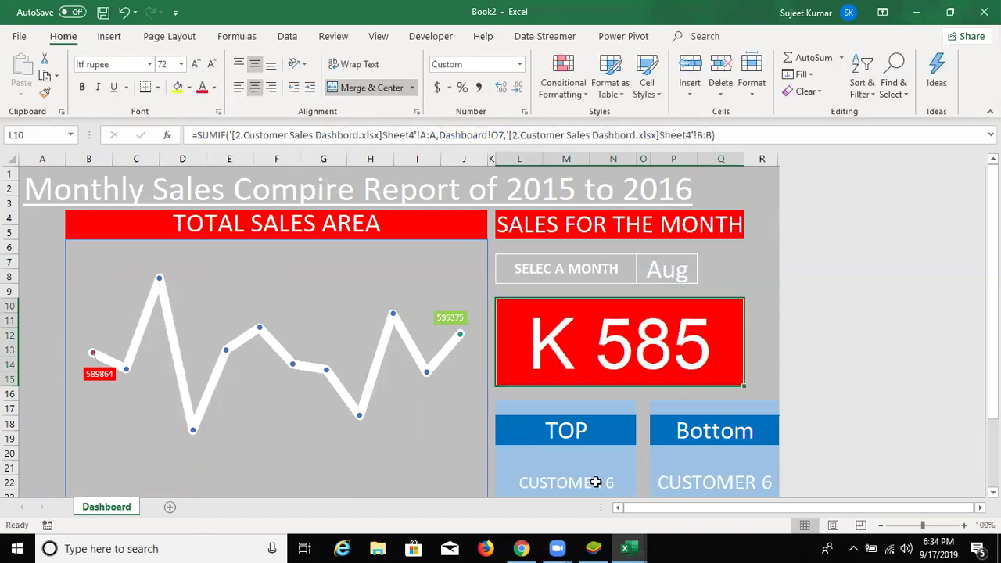
left_click(597, 483)
left_click(601, 406)
left_click(681, 470)
scroll(563, 442, "down", 5)
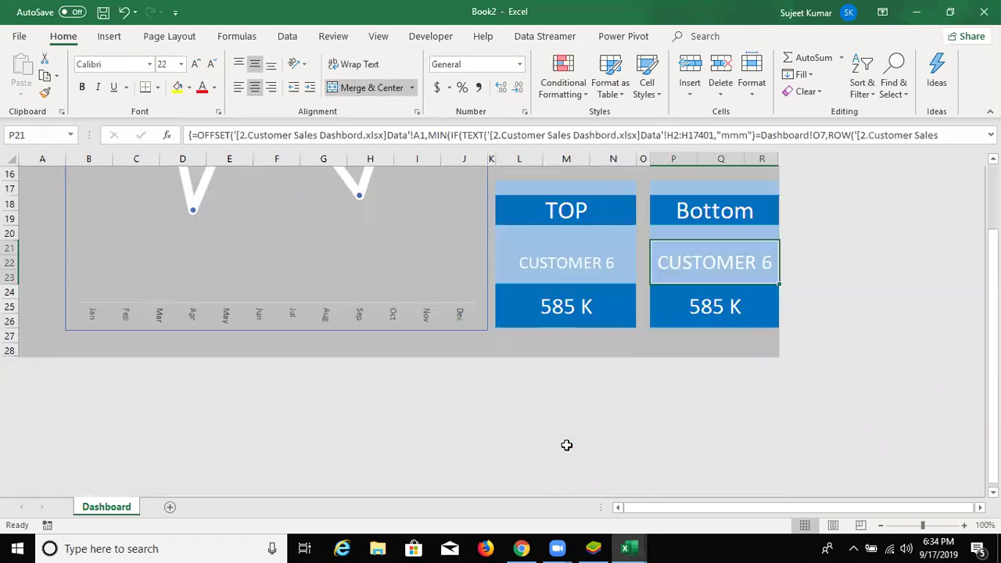
scroll(315, 337, "up", 3)
left_click(293, 328)
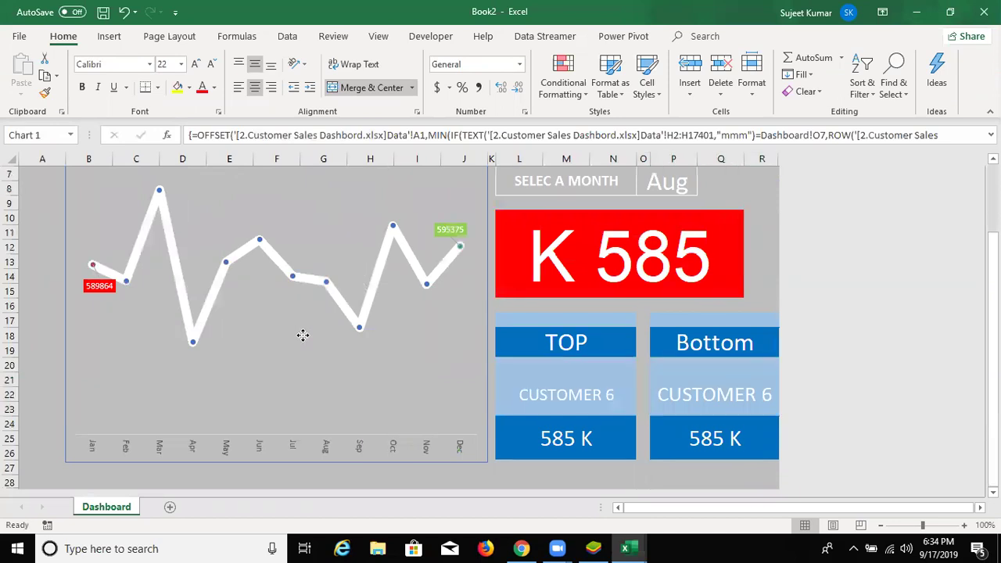
scroll(821, 340, "up", 2)
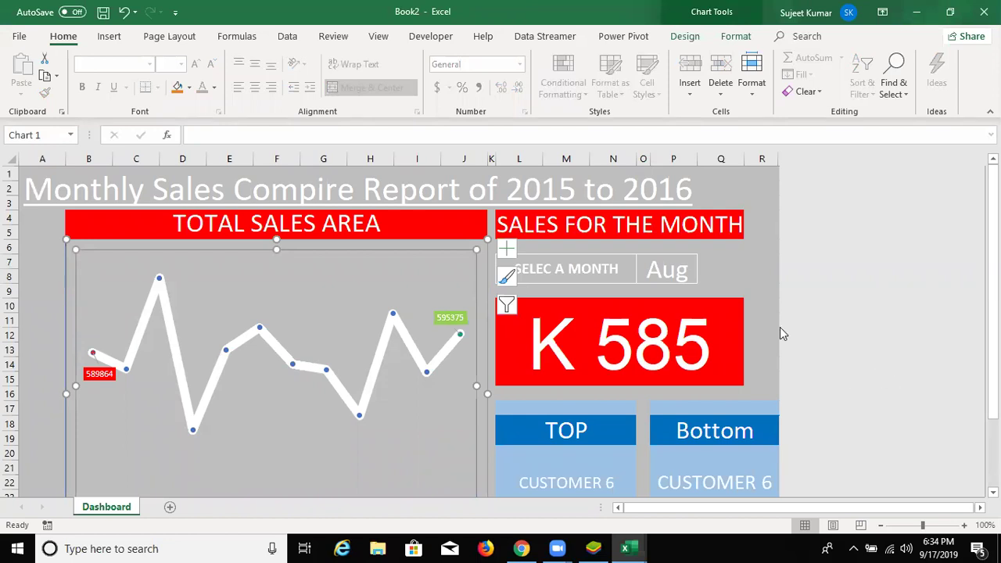
left_click(32, 159)
left_click(8, 160)
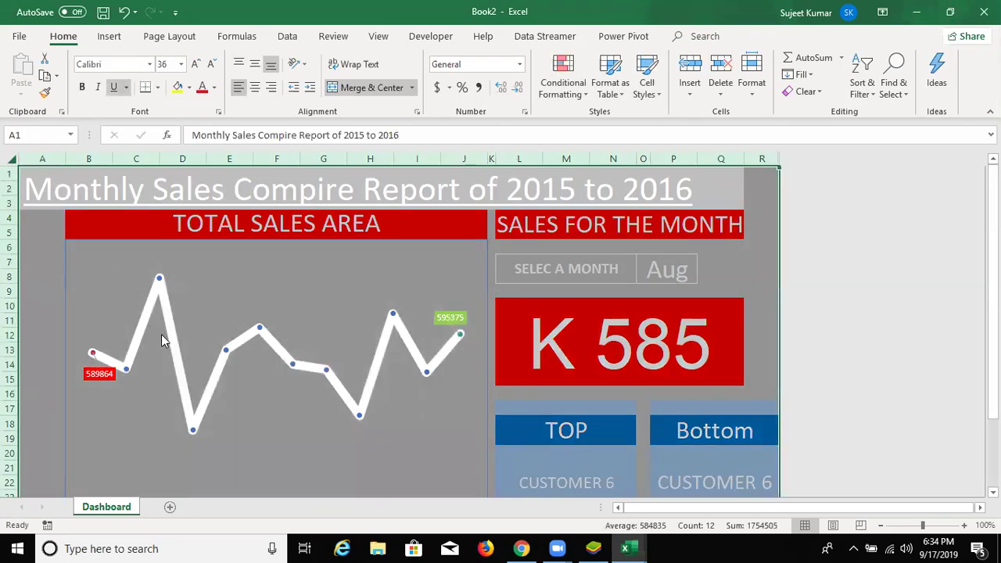
- Copy the Book2 dashboard sheet and paste it back over itself as Values only
key("ctrl+c")
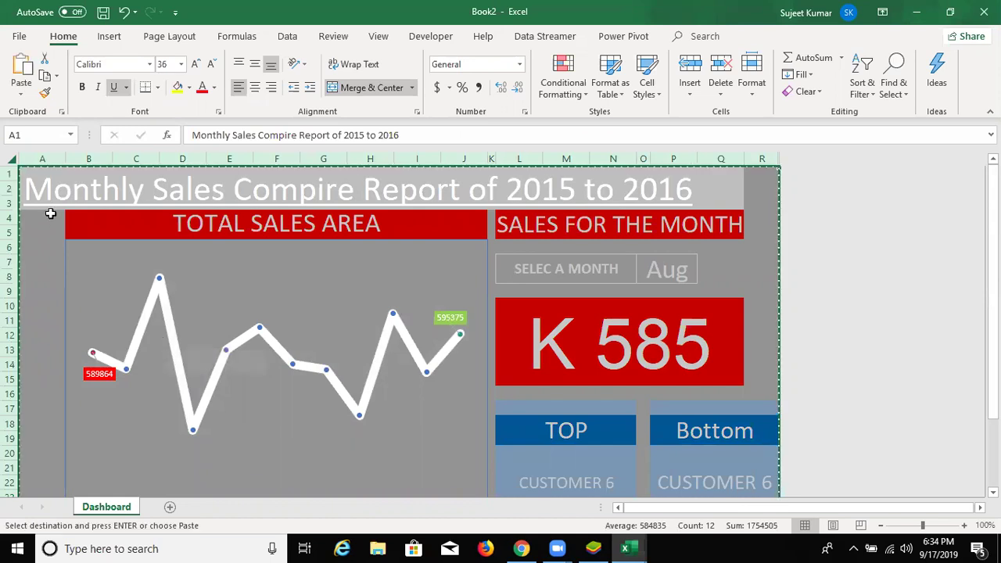
right_click(52, 213)
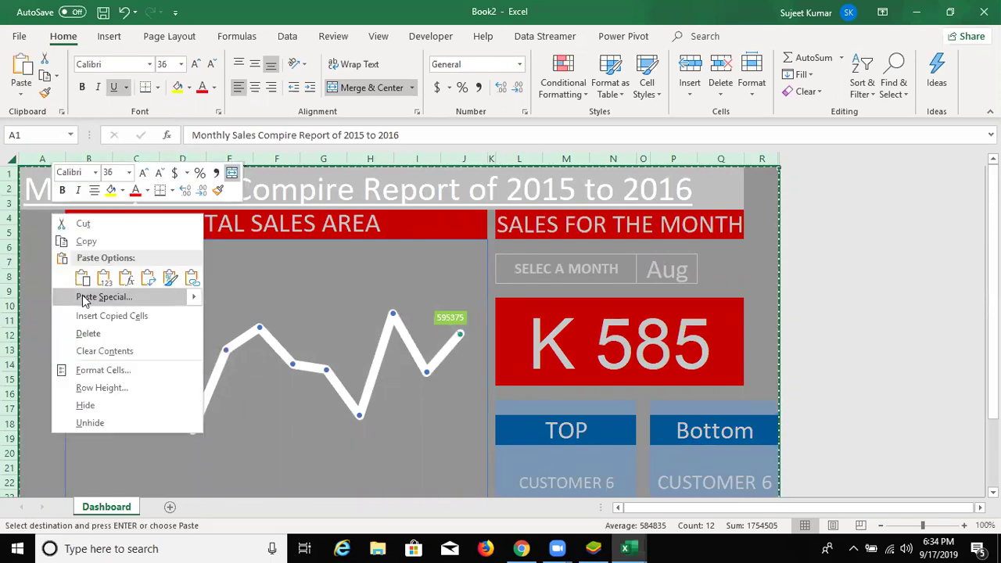
left_click(82, 295)
left_click(43, 238)
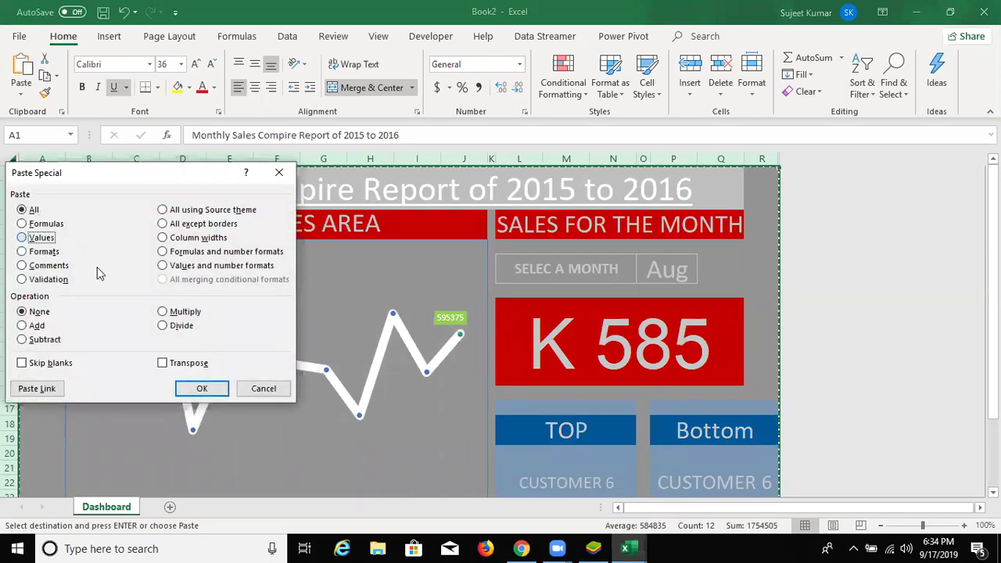
left_click(205, 389)
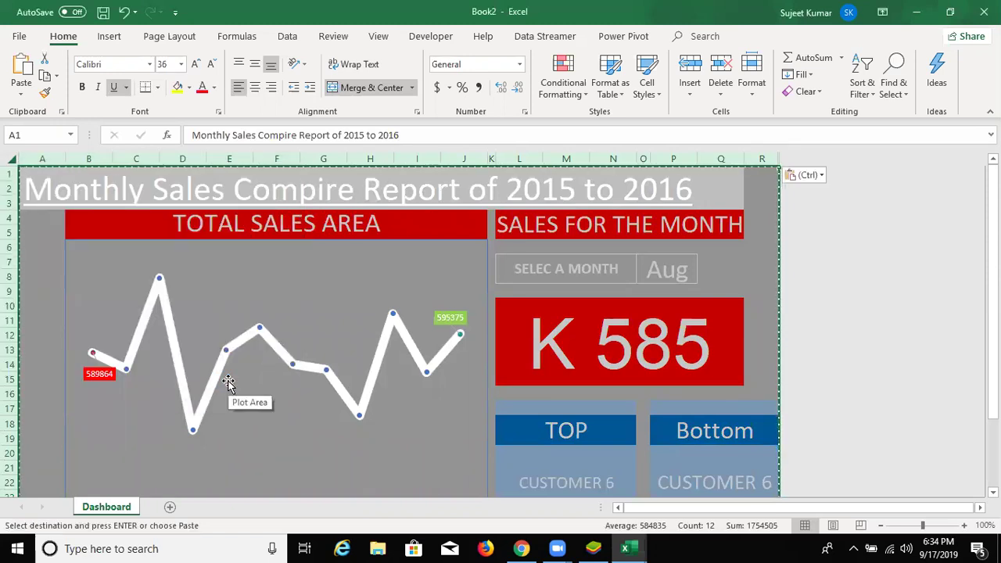
- Verify the K 585 total and customer cells are plain values, then close the copied workbook
left_click(649, 366)
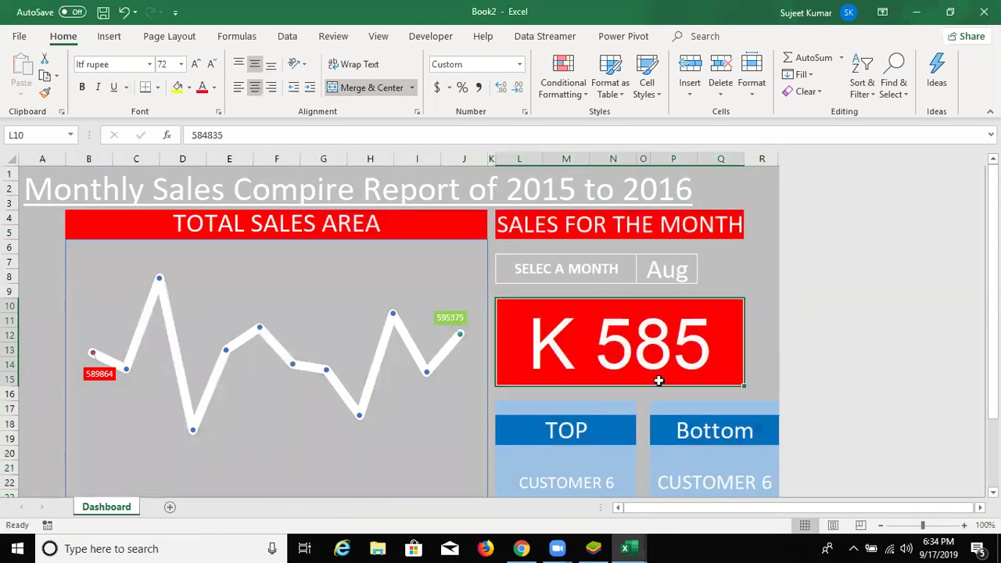
left_click(566, 471)
left_click(677, 467)
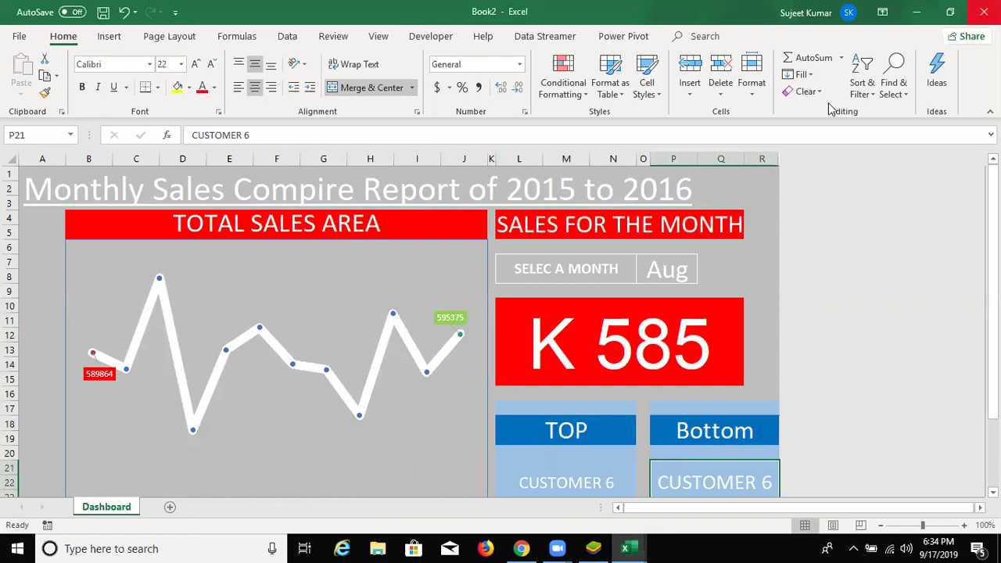
key("ctrl+w")
- Close Book2 and 2.Customer Sales Dashbord.xlsx, choosing Don't Save for each
left_click(560, 377)
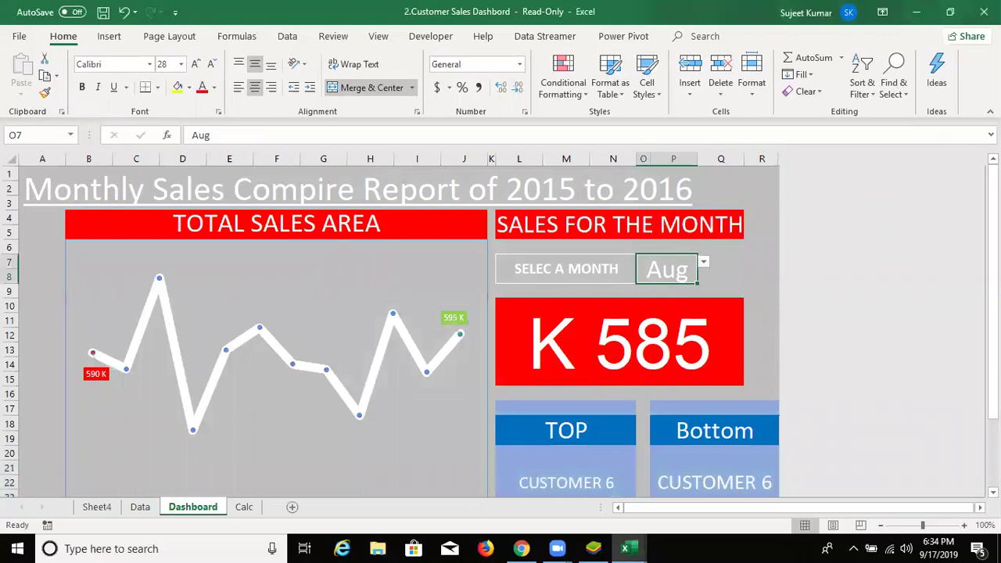
key("ctrl+w")
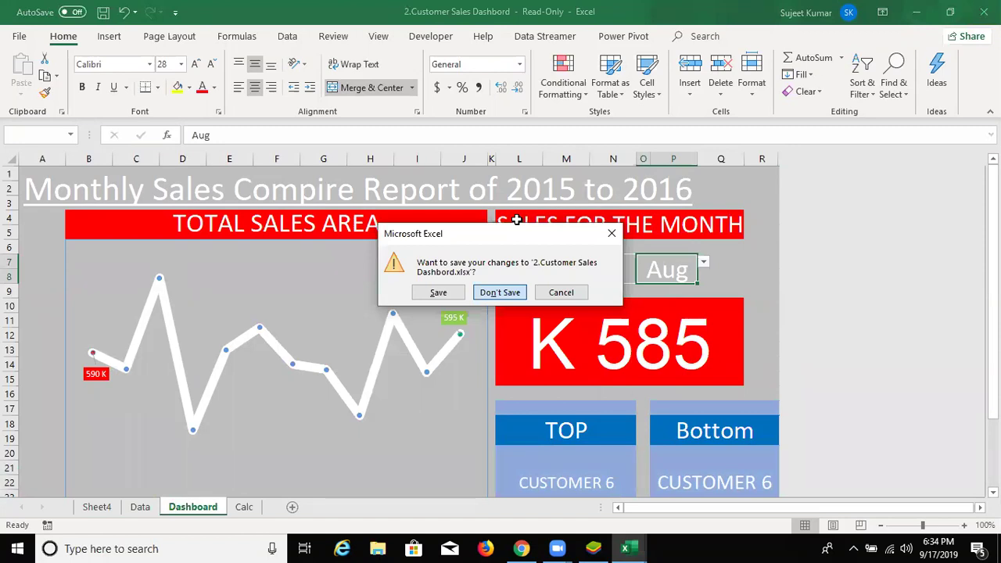
key("Return")
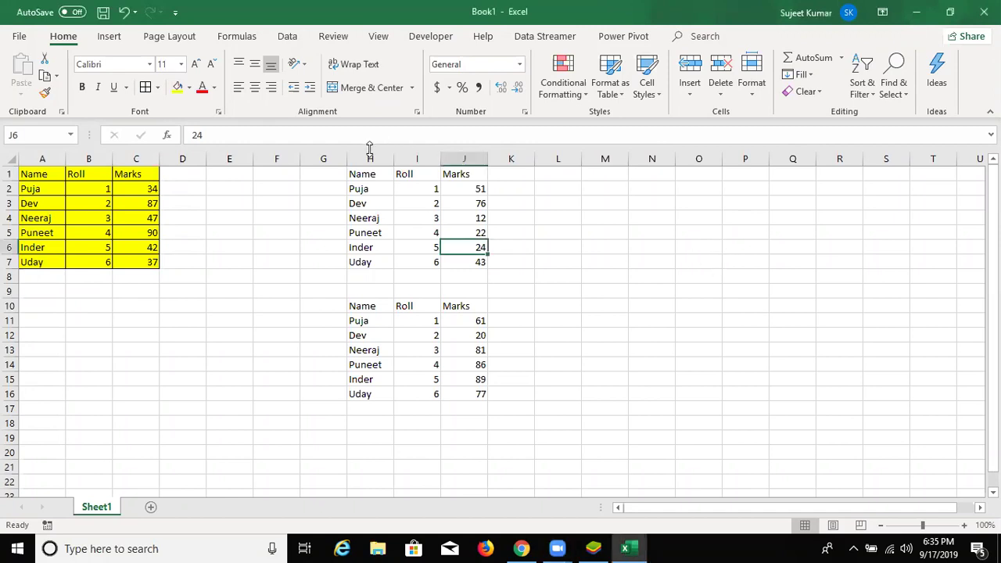
- Clear the two table copies from columns H to J
mouse_move(370, 158)
left_mouse_down()
mouse_move(473, 177)
mouse_move(465, 179)
left_mouse_up()
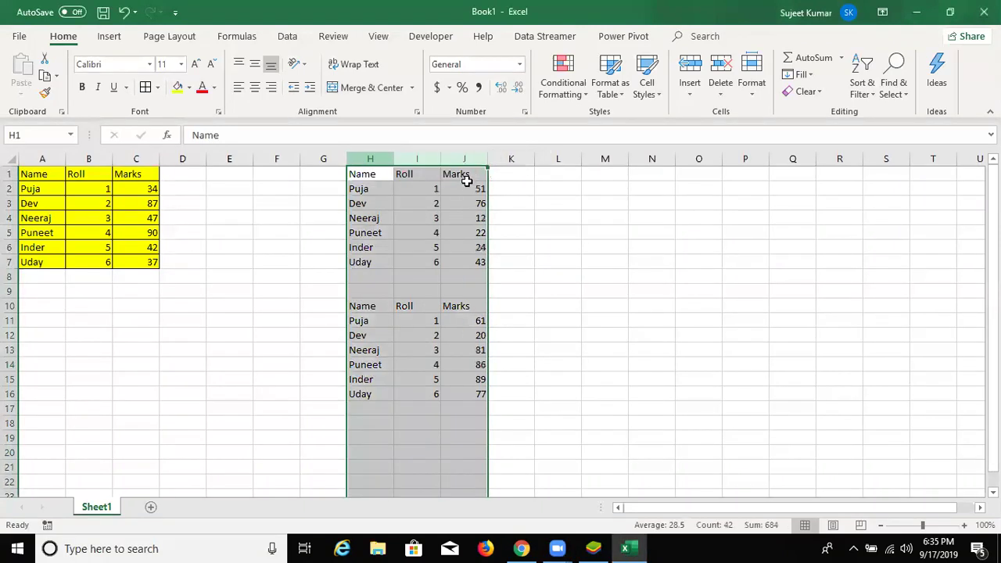
key("Delete")
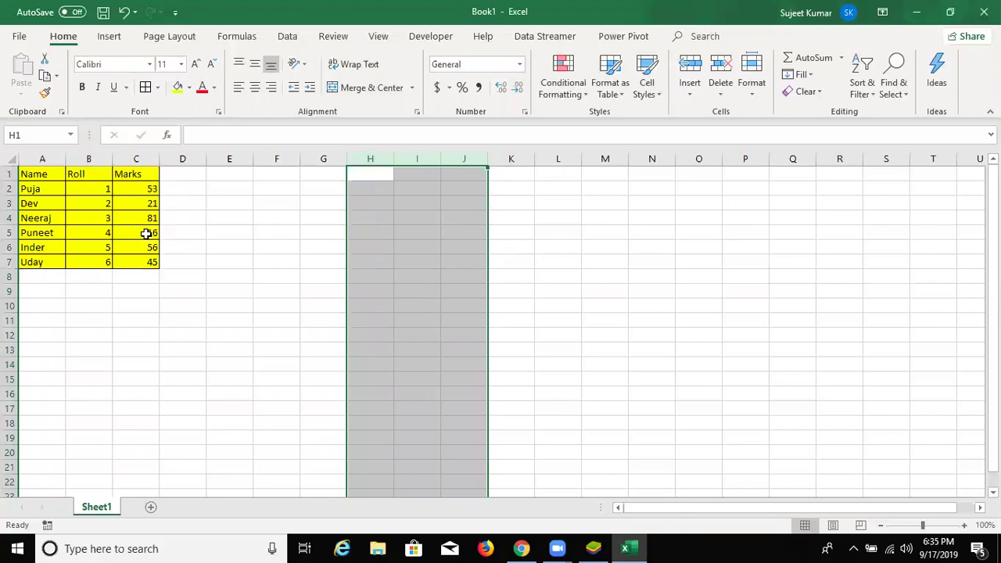
left_click(146, 233)
- Paste only the formatting of table A1:C7 into G10:I16 via Paste Special Formats
left_click_drag(44, 175, 135, 260)
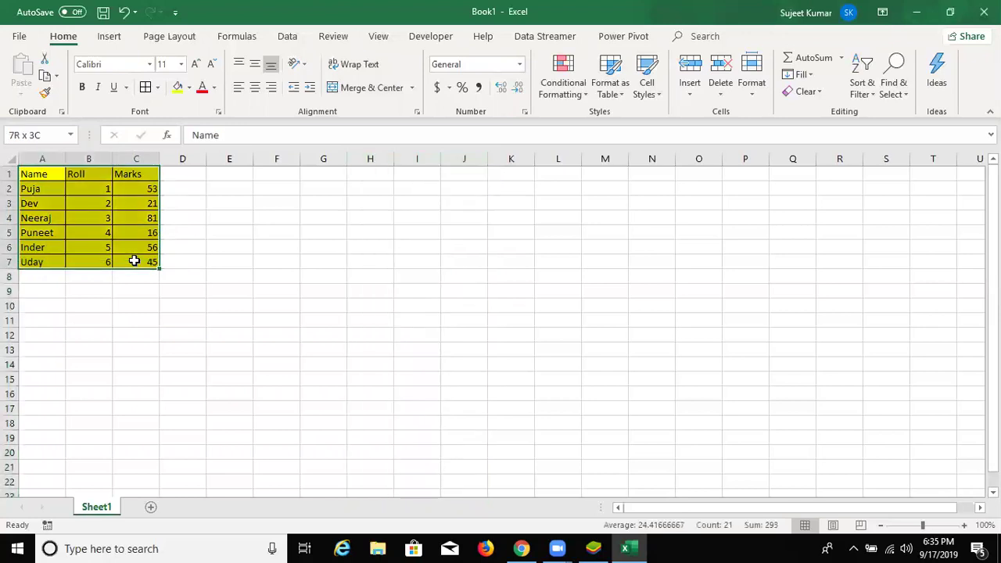
key("ctrl+c")
left_click(333, 311)
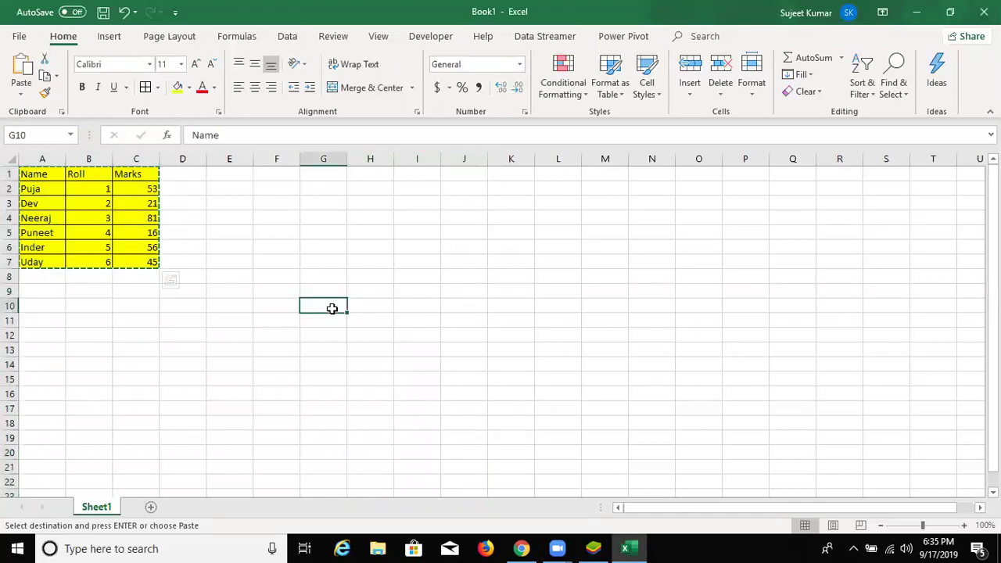
right_click(332, 310)
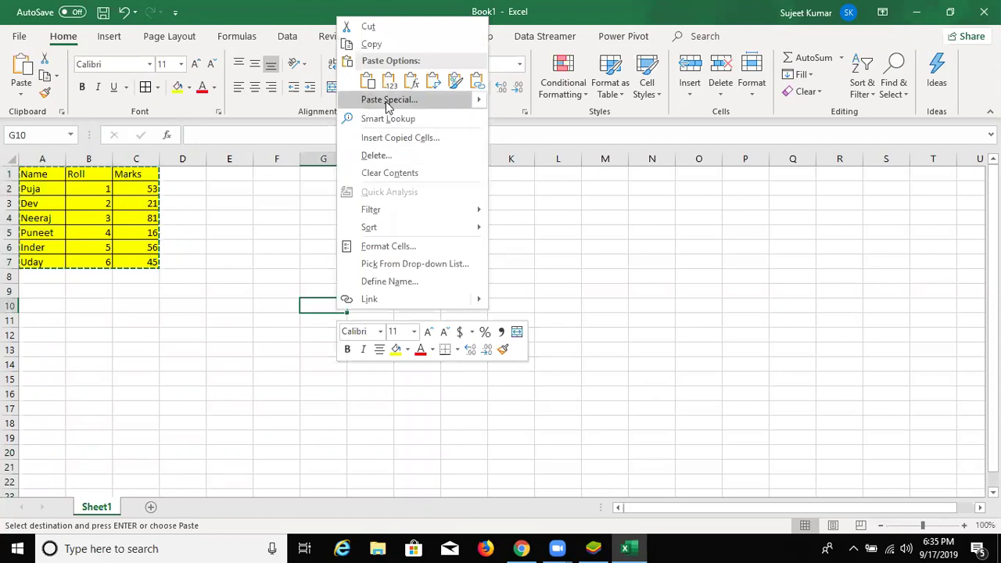
left_click(389, 99)
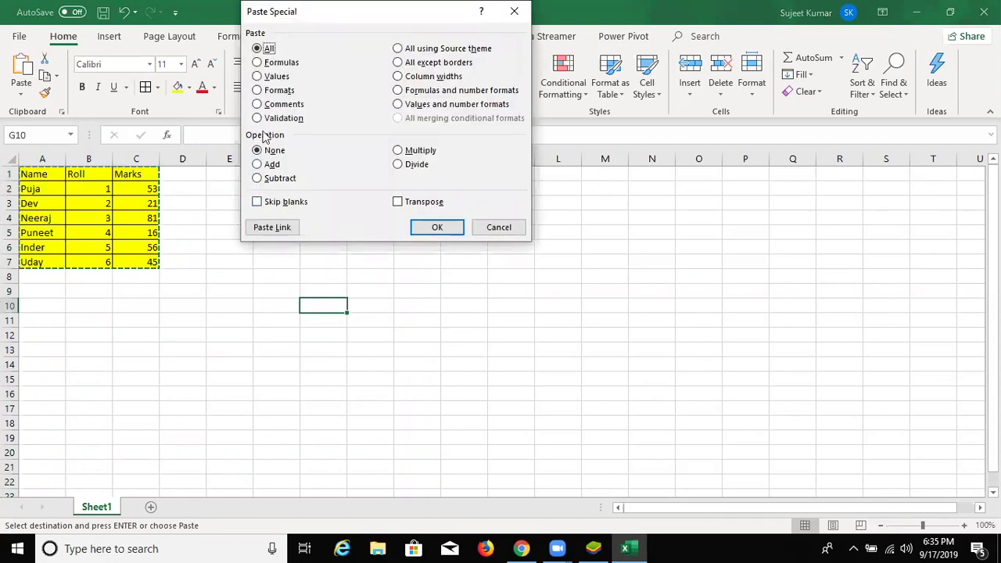
left_click(272, 91)
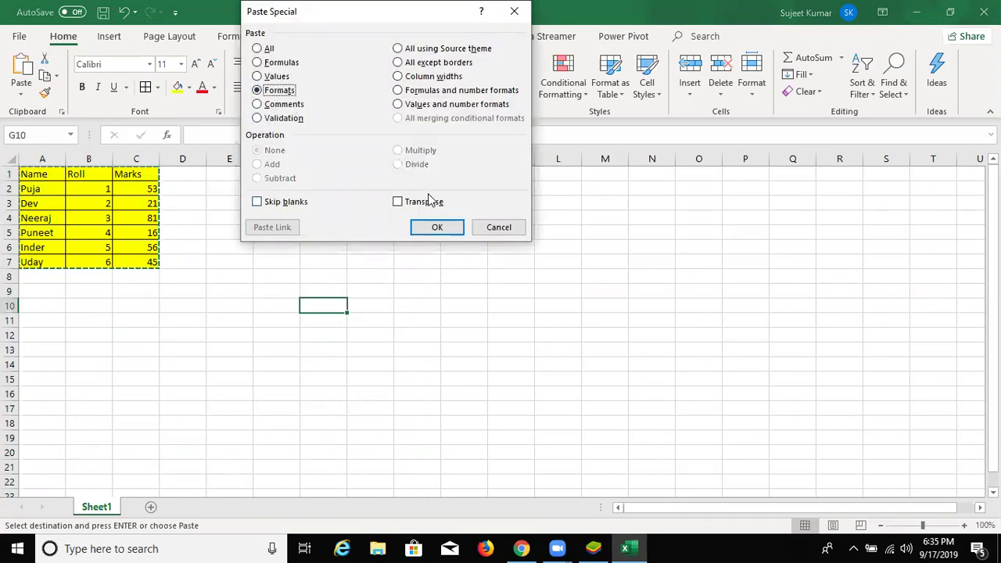
left_click(437, 228)
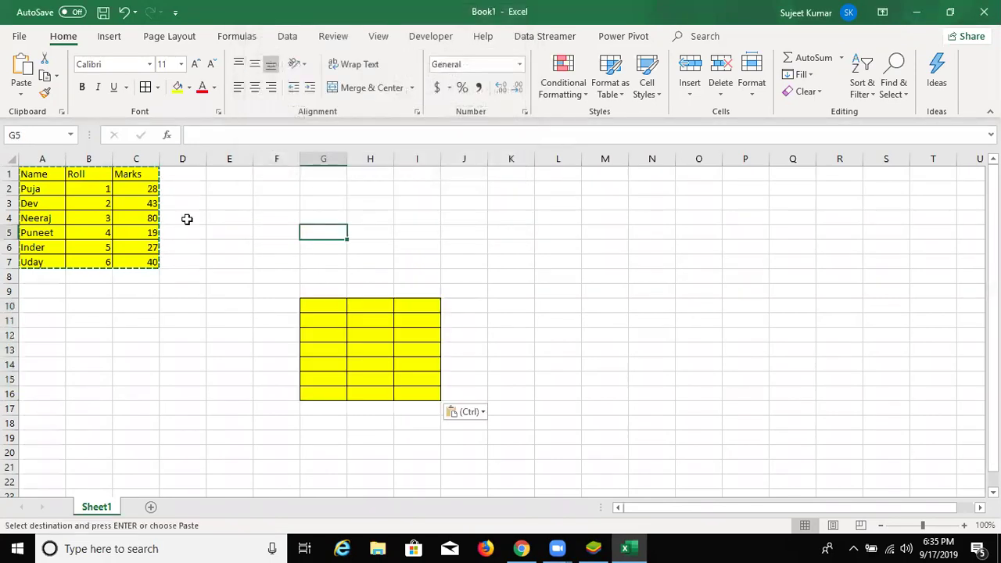
- Format Painter the table's yellow bordered style onto K2:O11, then undo the stray fills
left_click(98, 186)
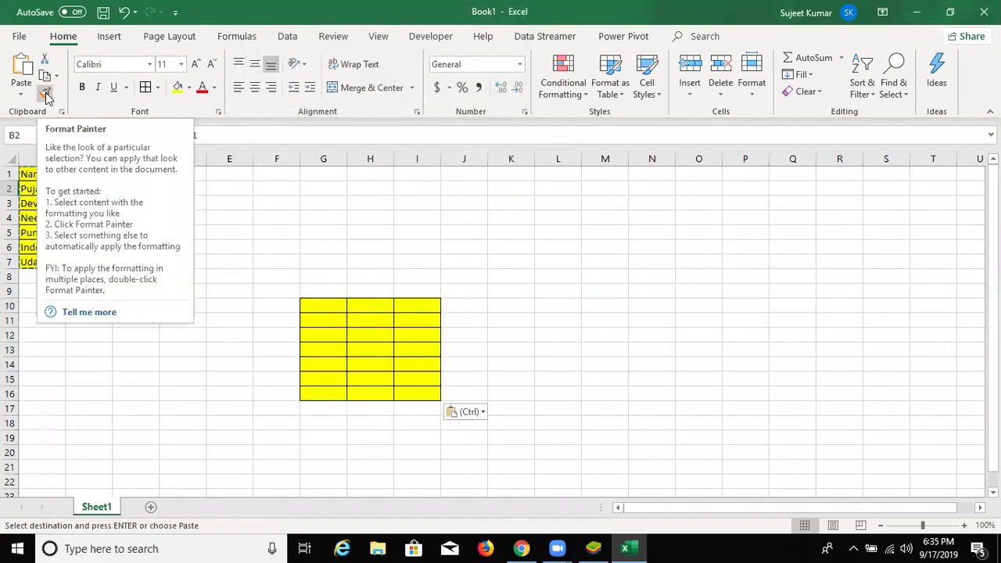
left_click(46, 93)
left_click_drag(516, 190, 717, 321)
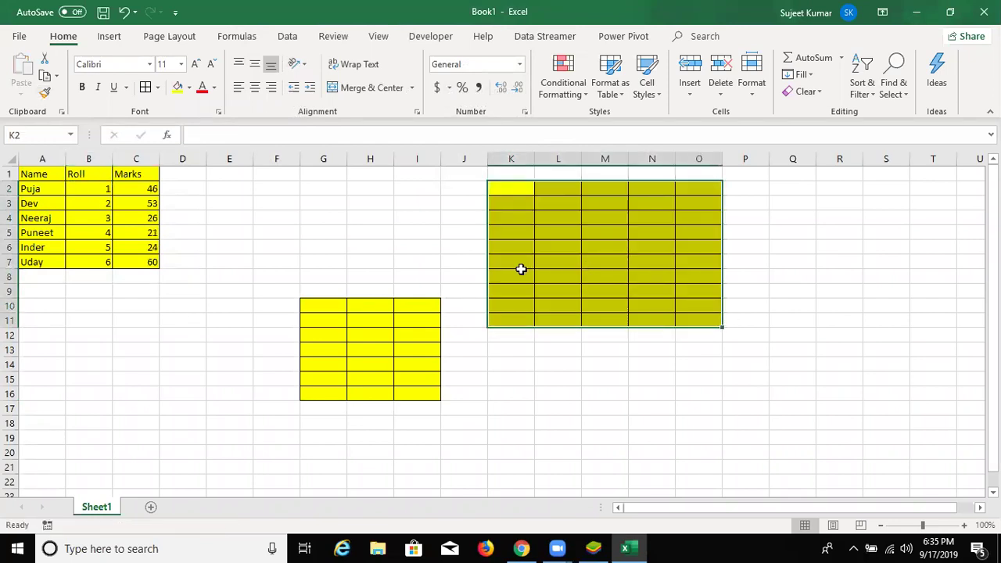
left_click(324, 229)
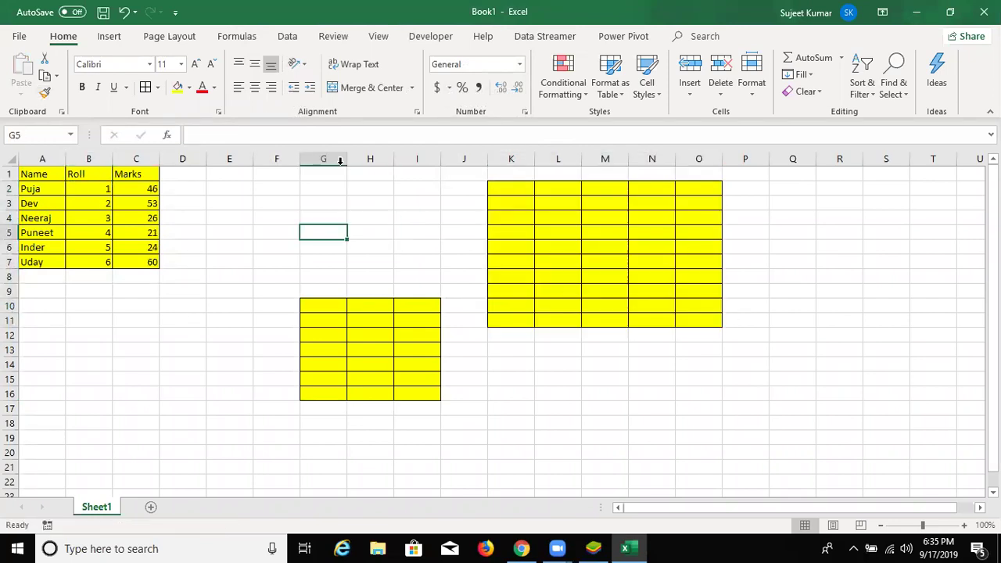
left_click_drag(340, 160, 690, 160)
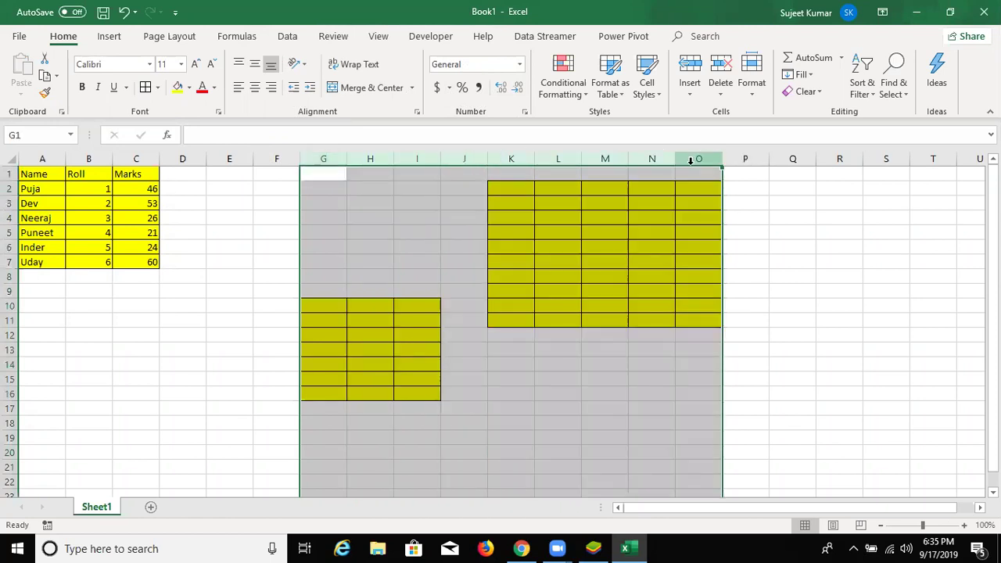
key("ctrl+z")
key("ctrl+z")
key("ctrl+z")
key("ctrl+z")
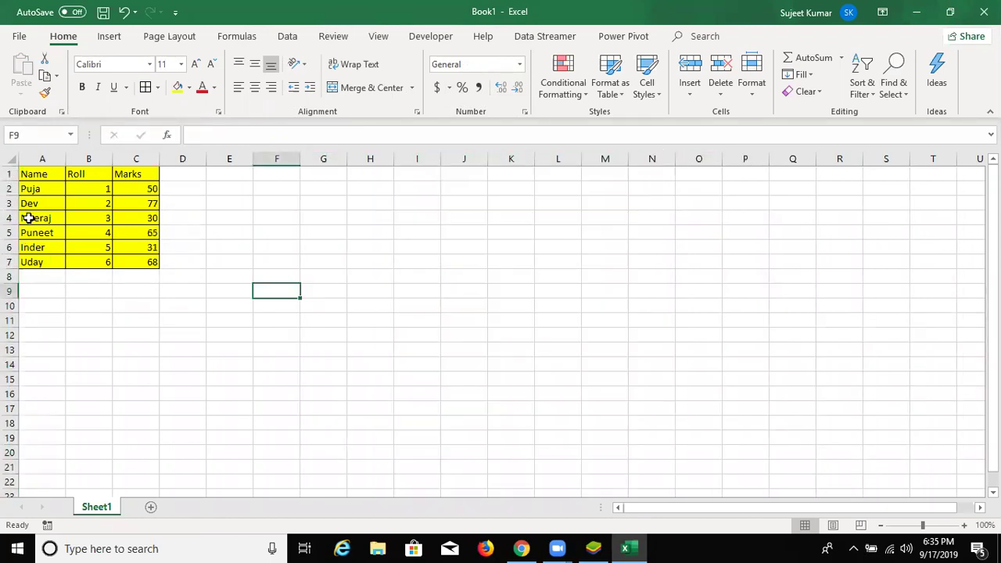
- Select the Name/Roll/Marks table, then the Marks header cell C1
left_click_drag(54, 176, 130, 265)
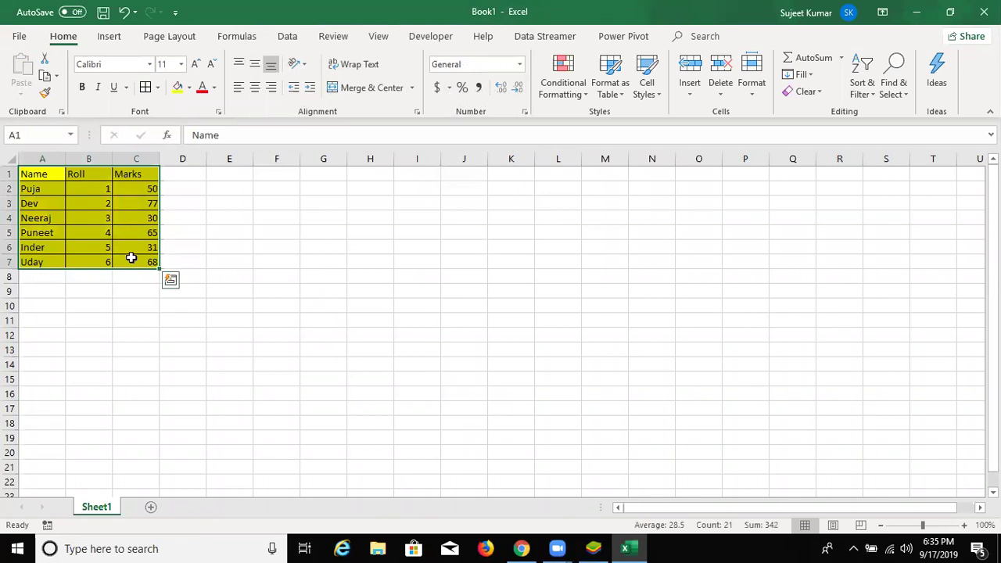
key("ctrl+q")
left_click(150, 203)
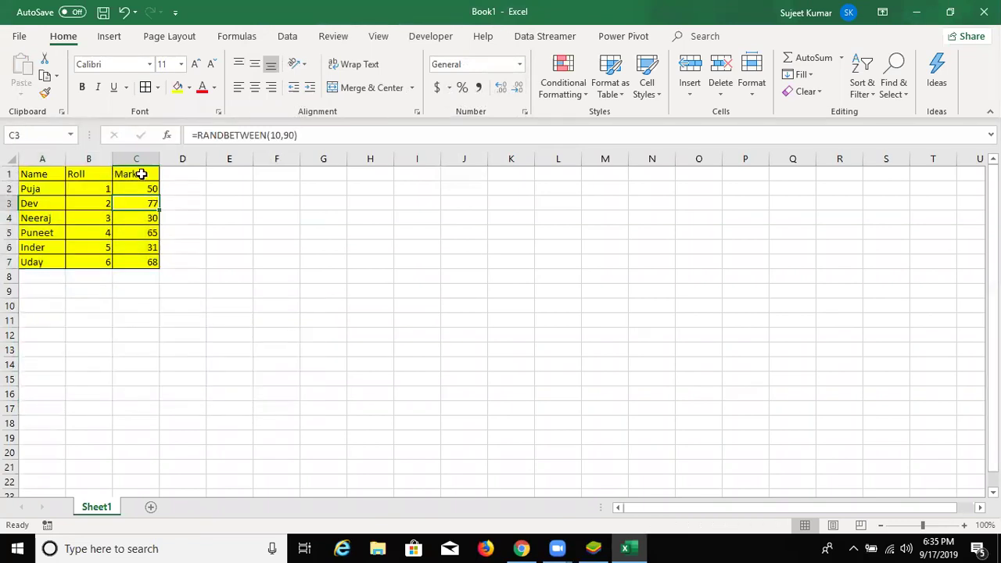
left_click(141, 174)
right_click(142, 175)
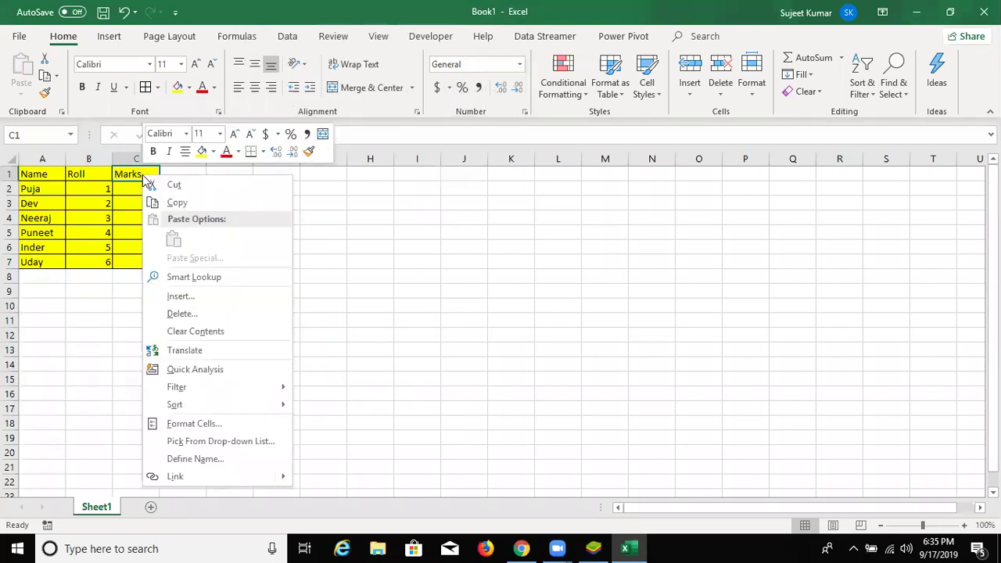
key("Escape")
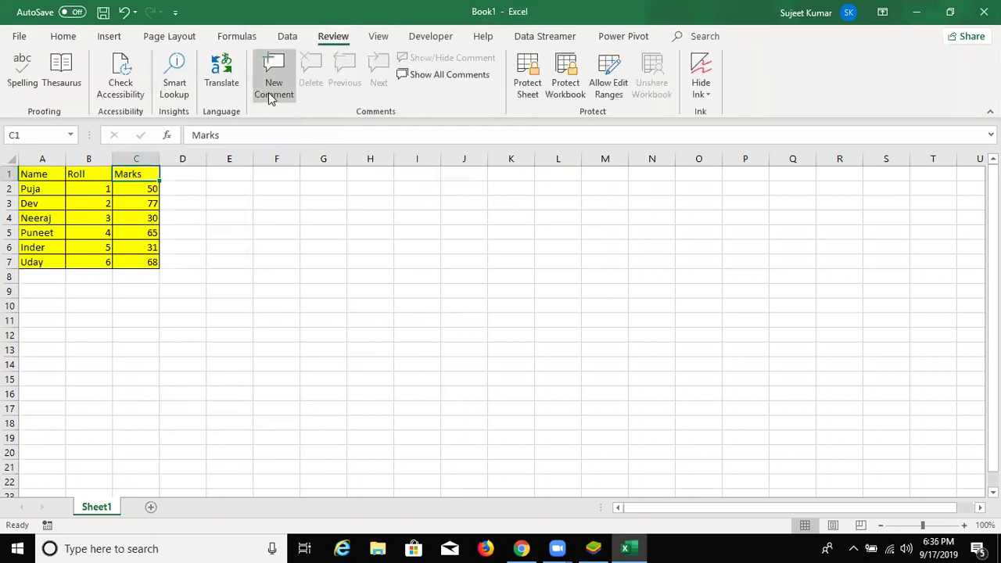
- Add a new comment on C1 reading 'This is final marks'
left_click(268, 98)
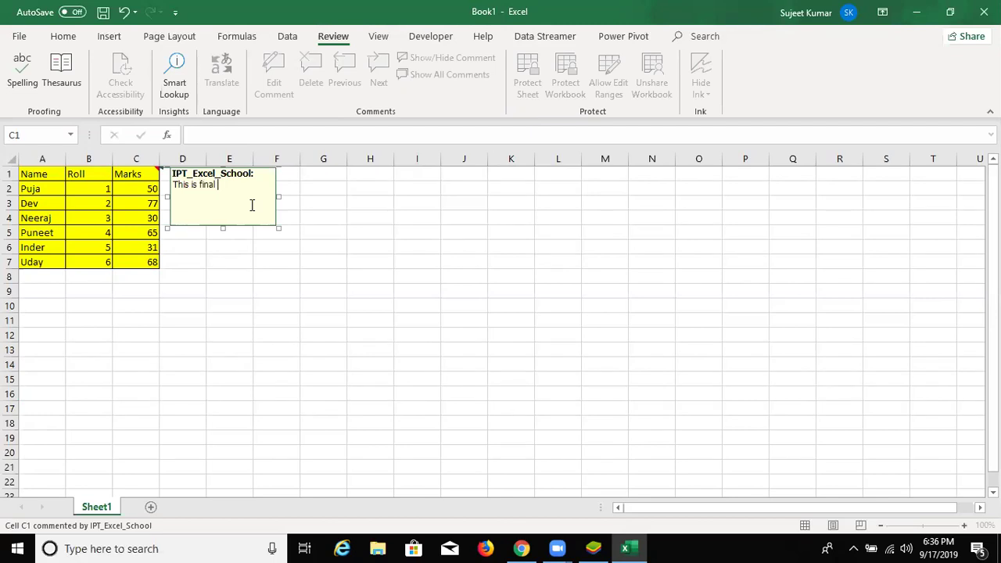
left_click(413, 229)
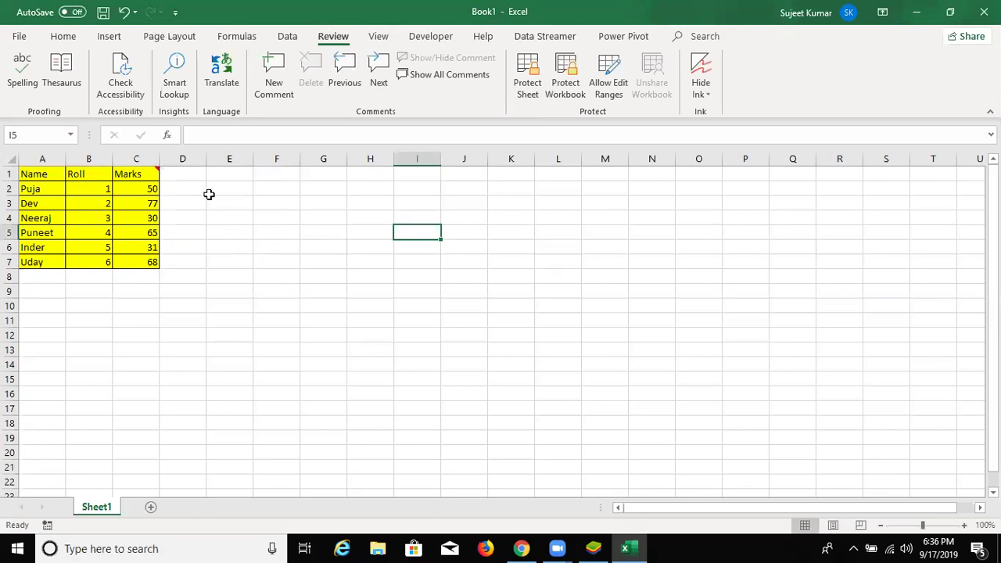
mouse_move(143, 175)
- Copy C1 and paste only its comment into H2:H12 via Paste Special Comments, then into column H
left_click(137, 173)
key("ctrl+c")
left_click_drag(373, 186, 370, 338)
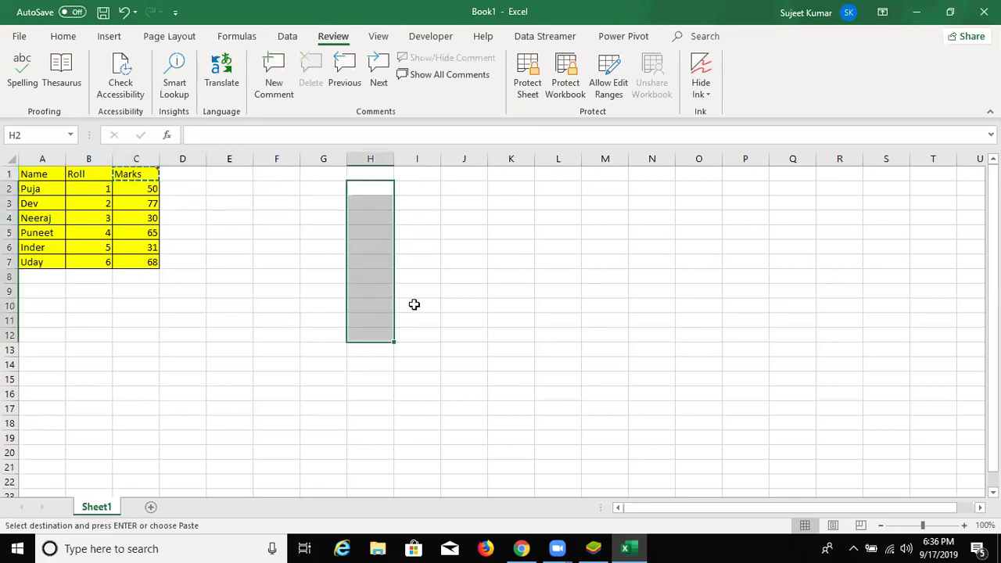
right_click(380, 222)
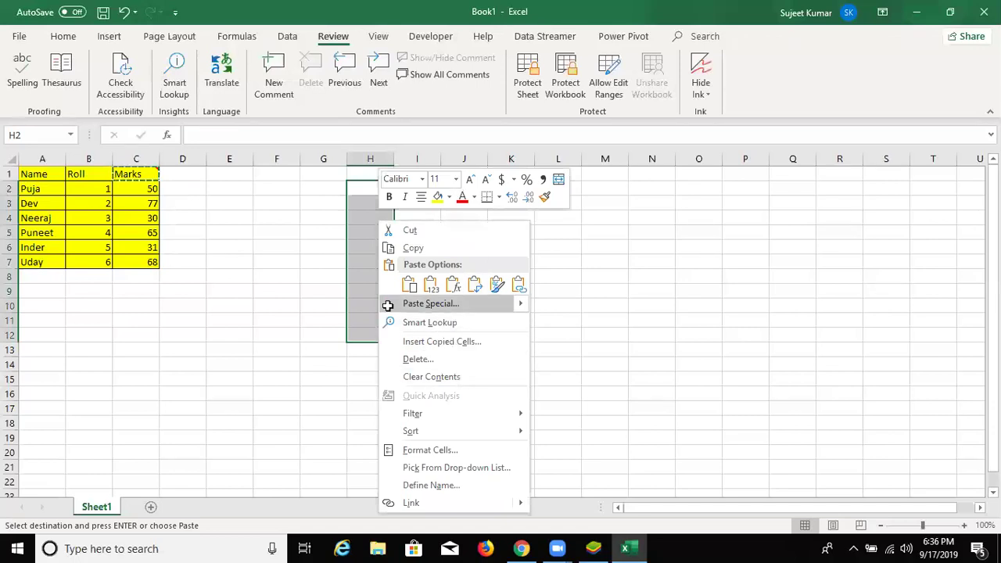
left_click(455, 305)
left_click(331, 280)
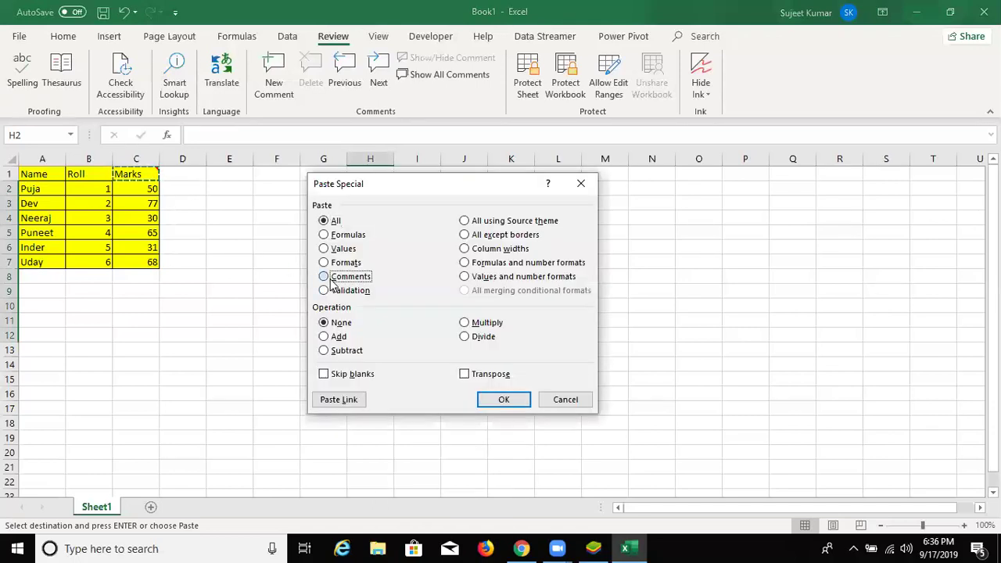
left_click(504, 399)
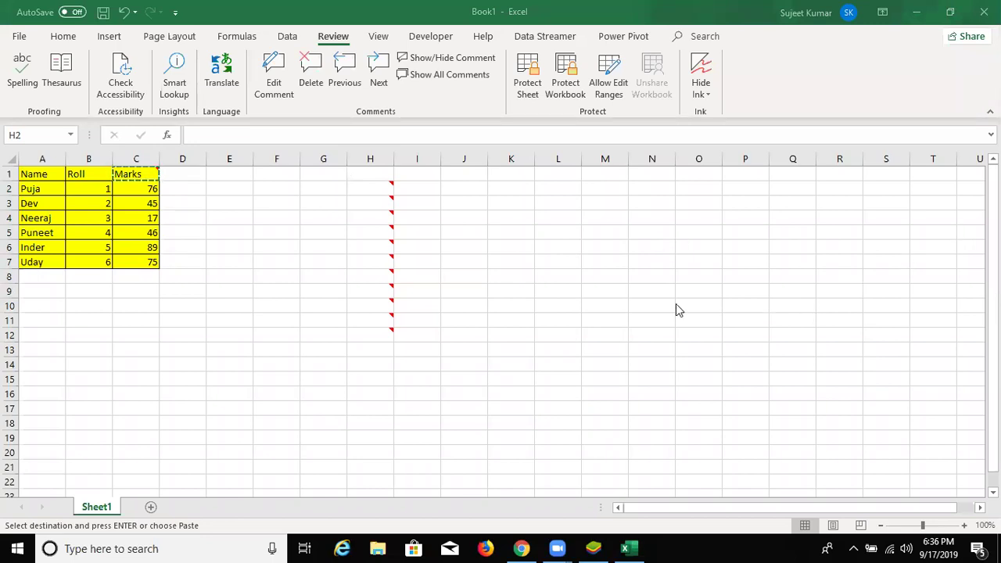
left_click(384, 150)
key("ctrl+v")
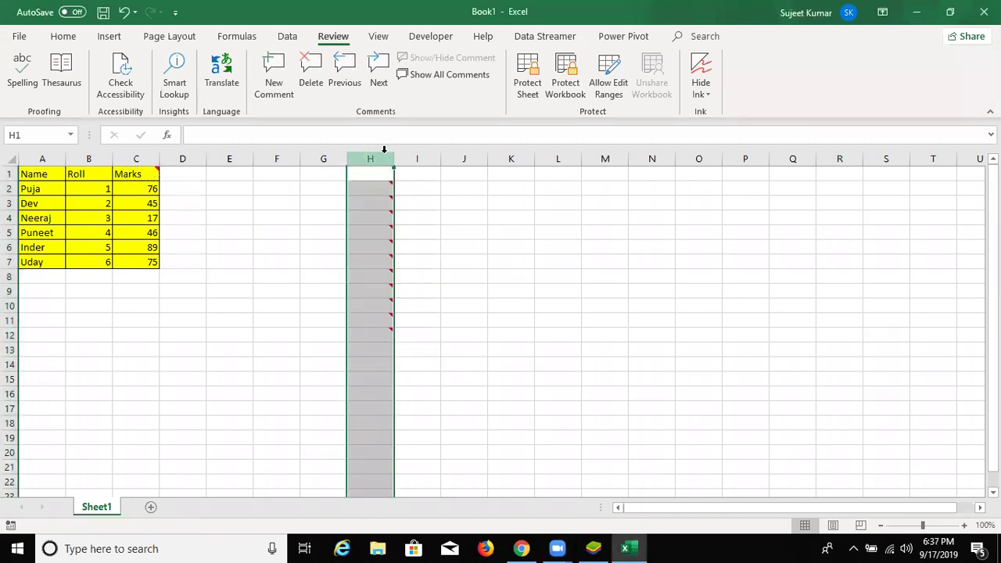
- Undo the pasted comments and paste table A1:C7 at H3 using All except borders
key("ctrl+z")
left_click(239, 232)
left_click_drag(59, 178, 141, 258)
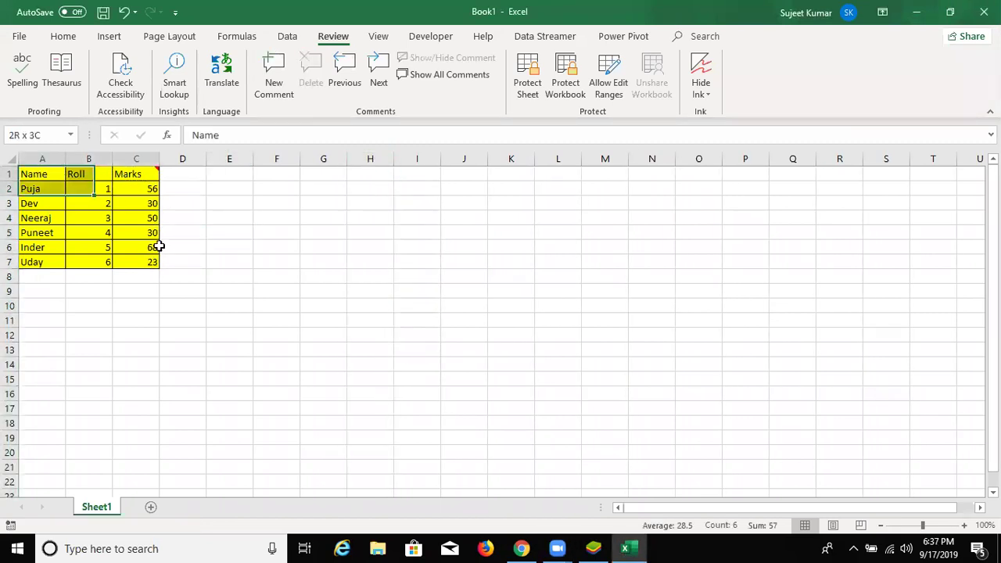
key("ctrl+c")
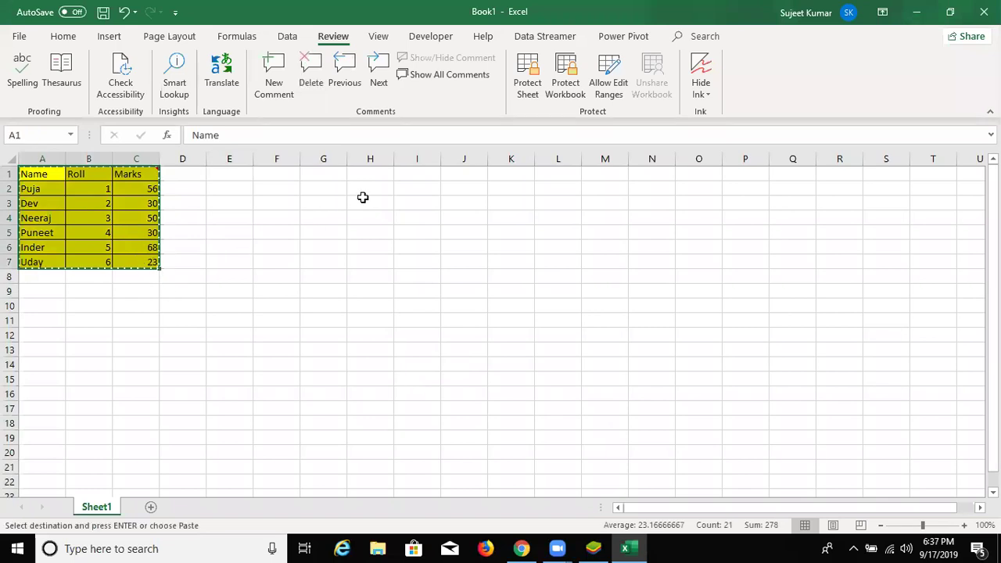
right_click(364, 200)
left_click(427, 281)
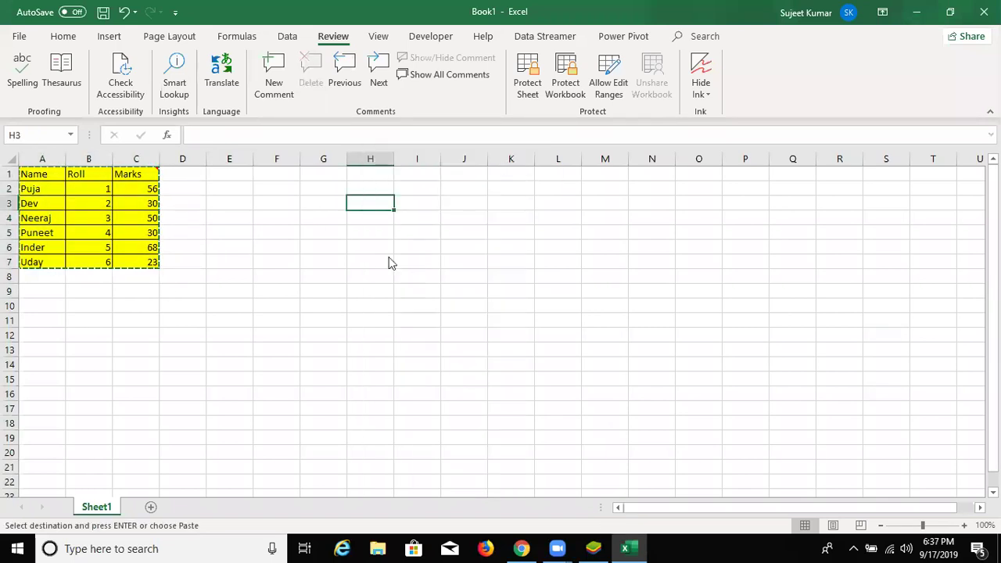
left_click(455, 211)
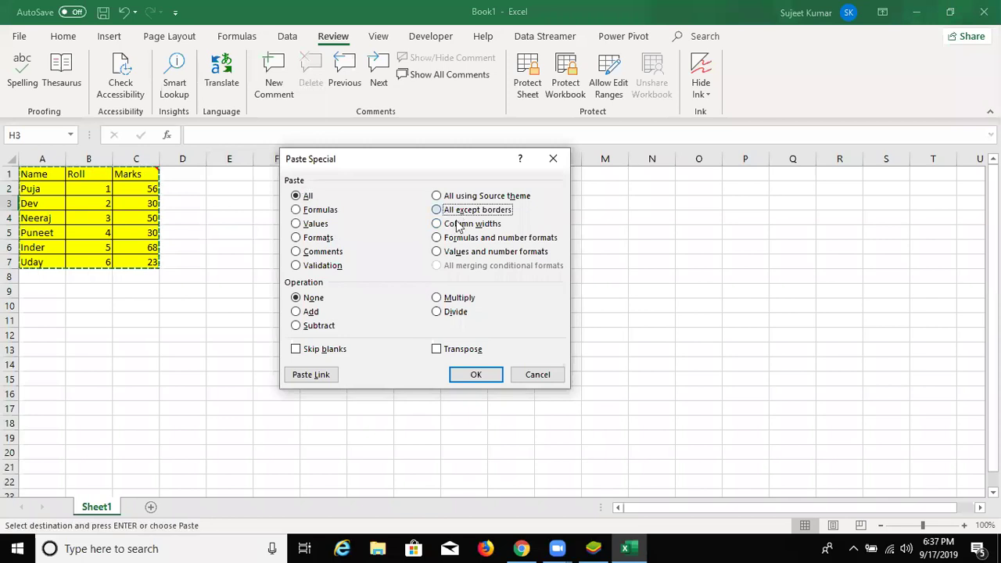
left_click(477, 376)
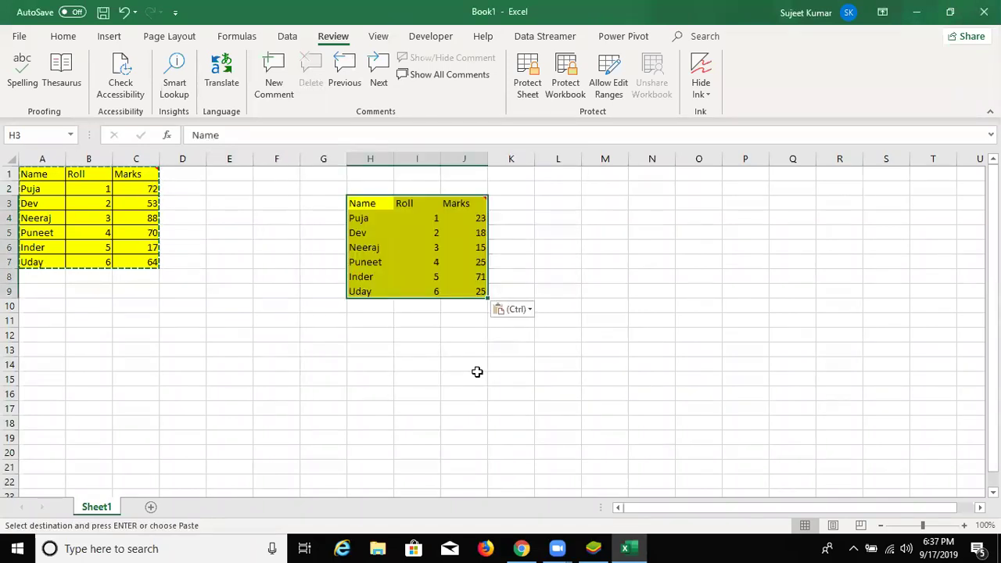
- Delete columns H to K holding the borderless copy
left_click_drag(360, 157, 494, 173)
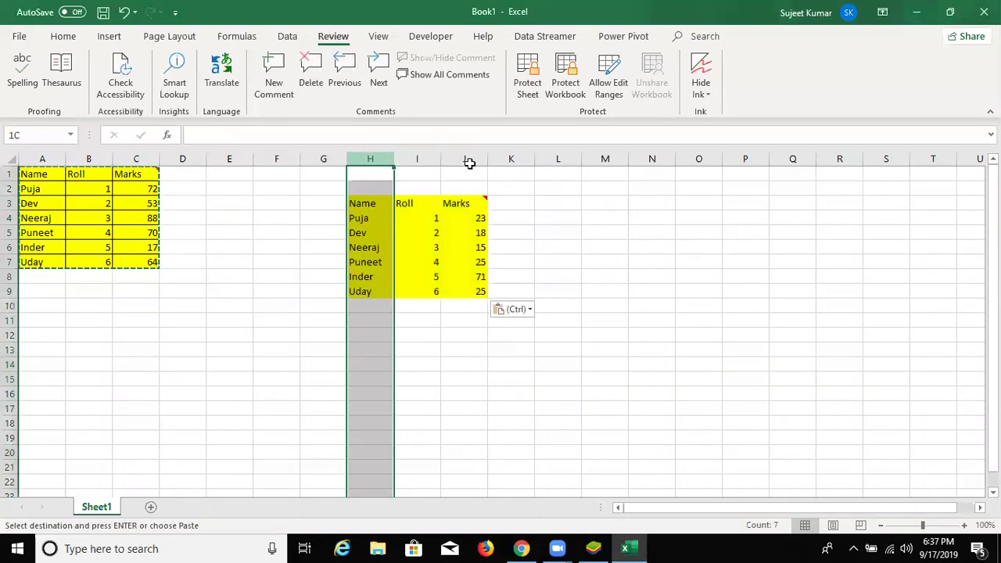
key("ctrl+minus")
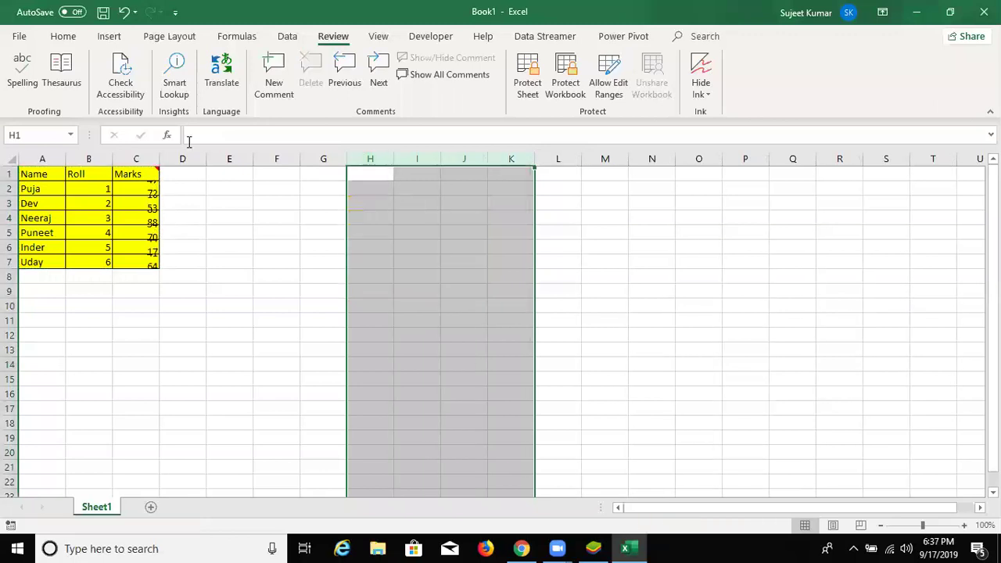
left_click(10, 41)
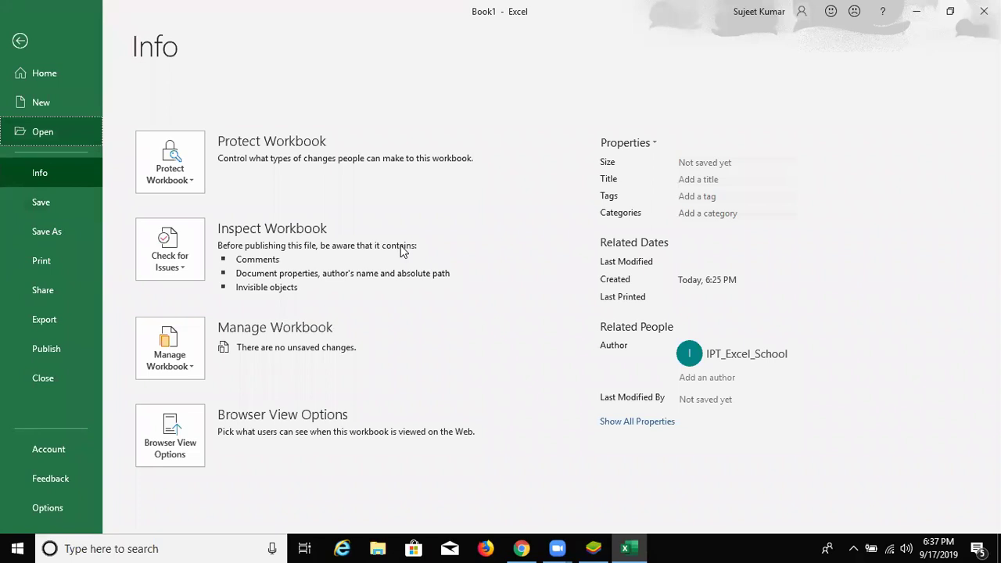
- Open 10.Sales Dashboard from the Recent workbooks list
key("ctrl+o")
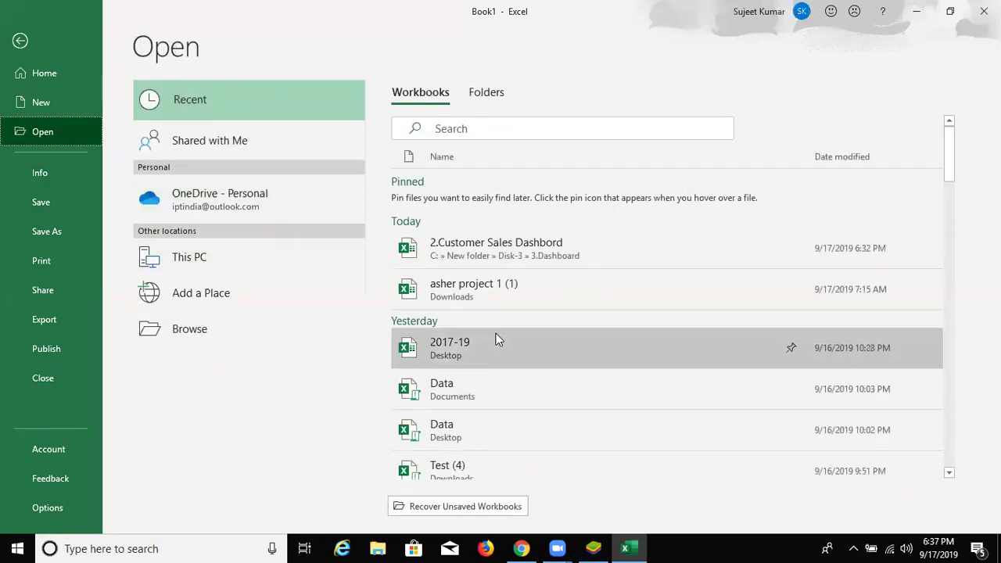
scroll(965, 179, "down", 2)
scroll(951, 196, "down", 1)
scroll(951, 216, "down", 1)
scroll(953, 227, "down", 2)
scroll(955, 232, "down", 1)
scroll(955, 232, "down", 1)
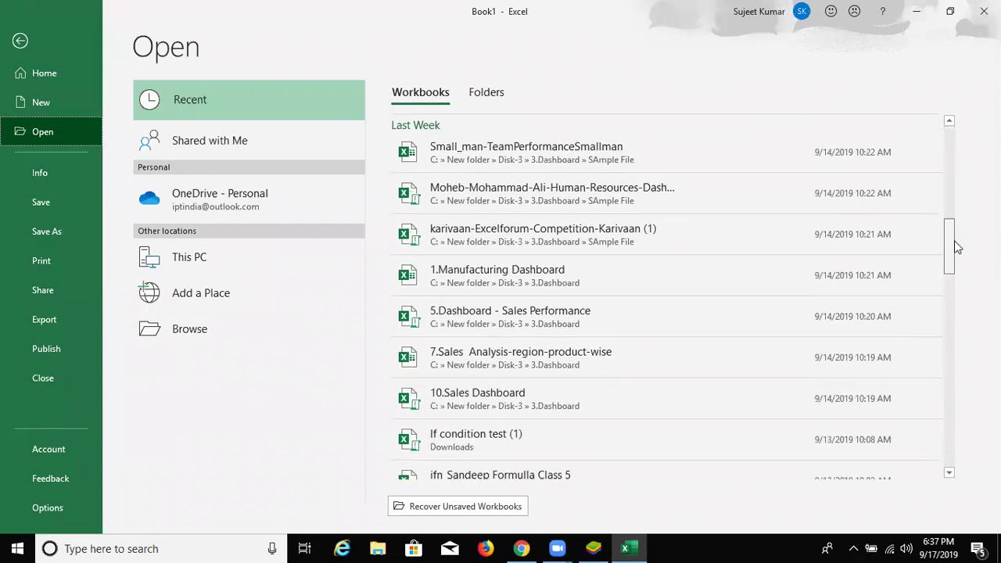
left_click(547, 399)
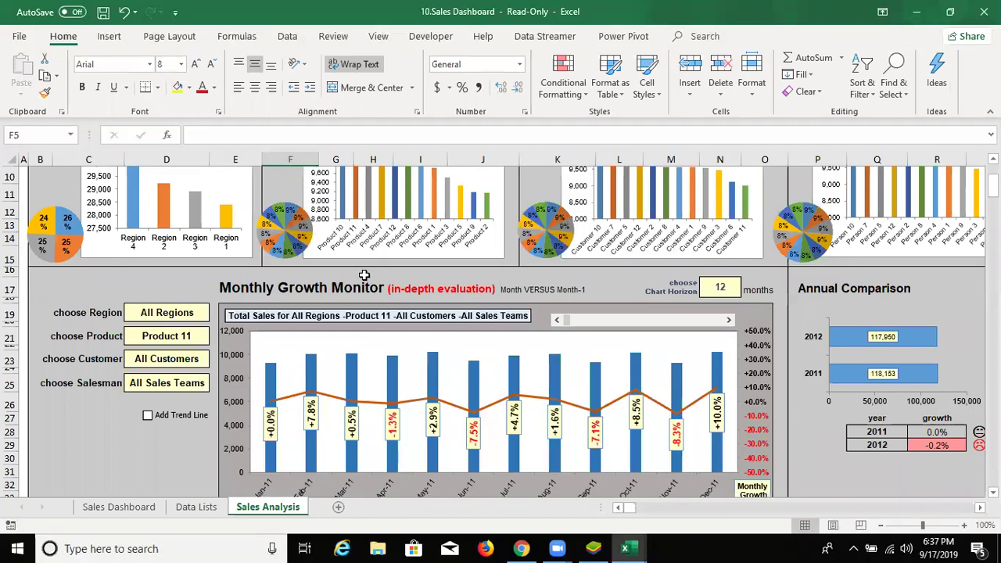
- Look over the Sales Analysis sheet, selecting columns D and E
scroll(364, 275, "up", 2)
scroll(340, 286, "up", 1)
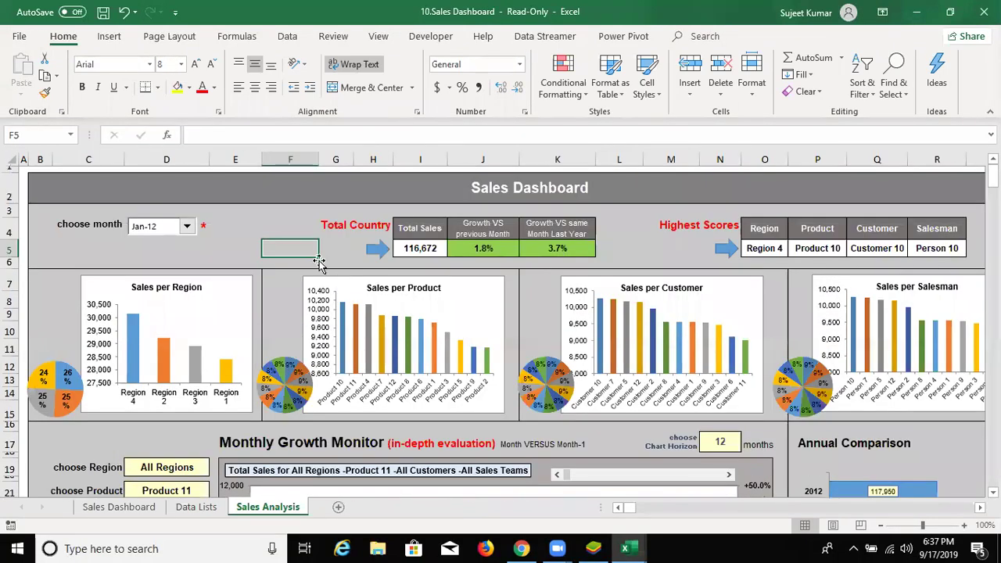
left_click(167, 160)
left_click(235, 160)
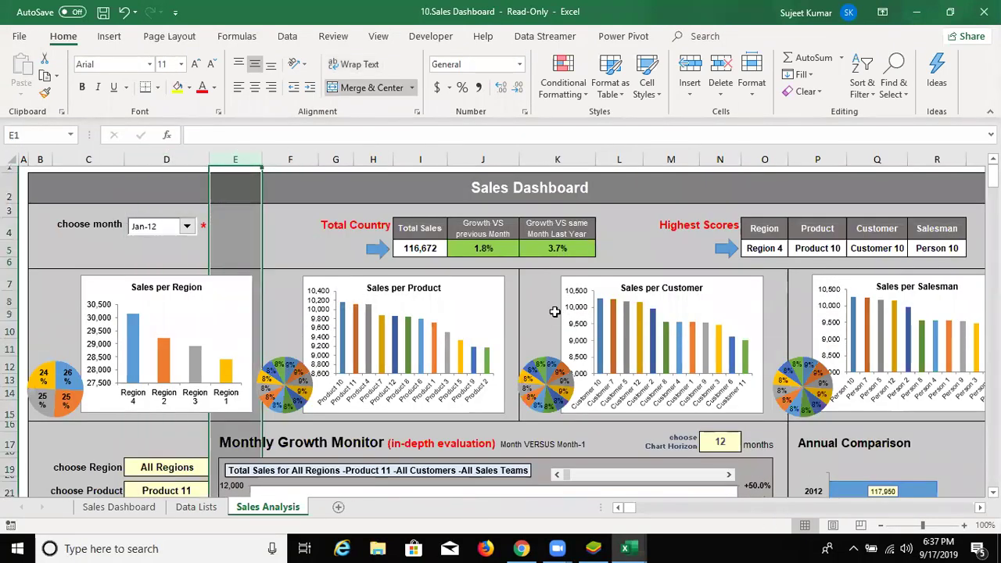
scroll(556, 320, "down", 5)
scroll(557, 319, "up", 5)
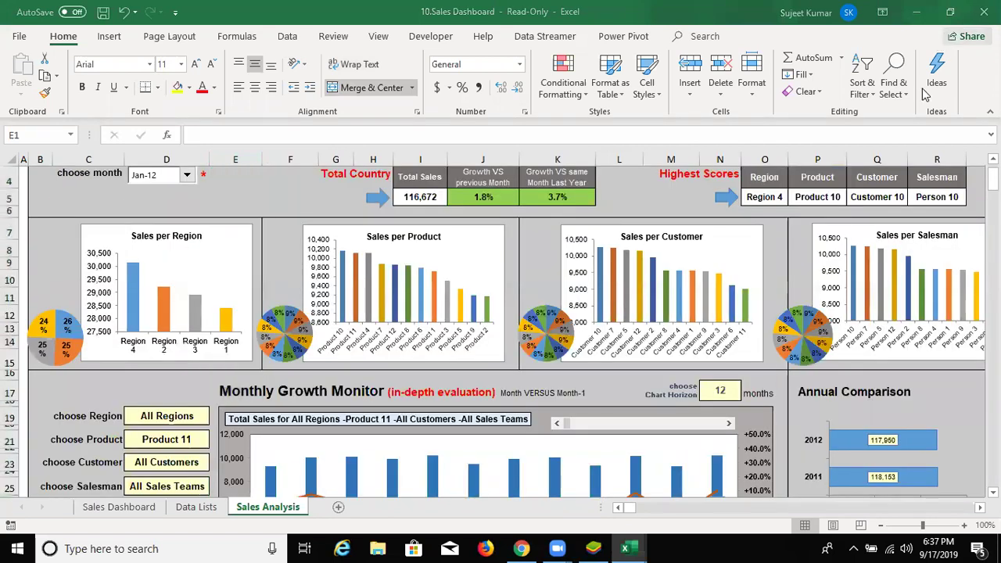
- Back in Book1, AutoFit all column widths to their contents
key("alt+Tab")
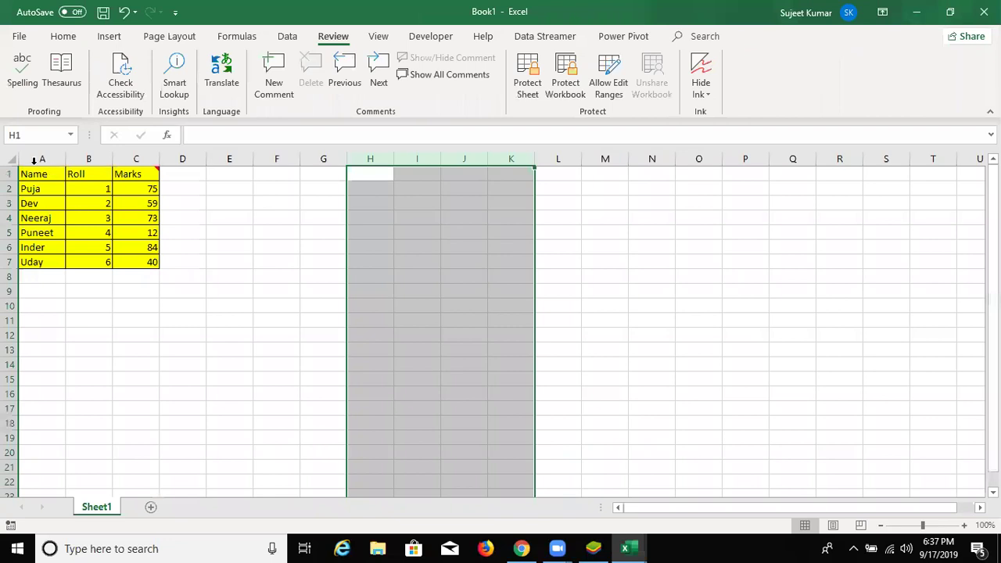
left_click(11, 159)
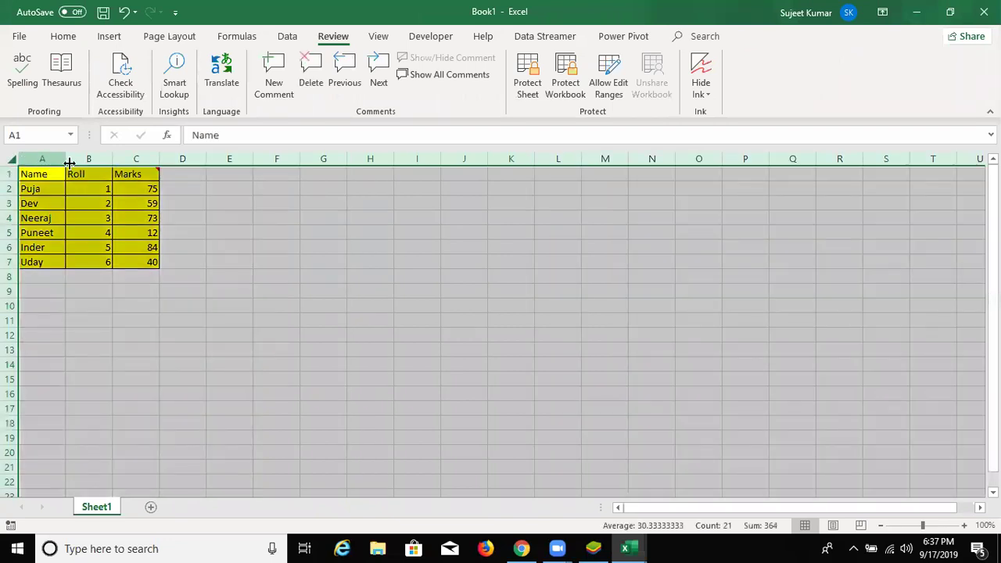
double_click(68, 158)
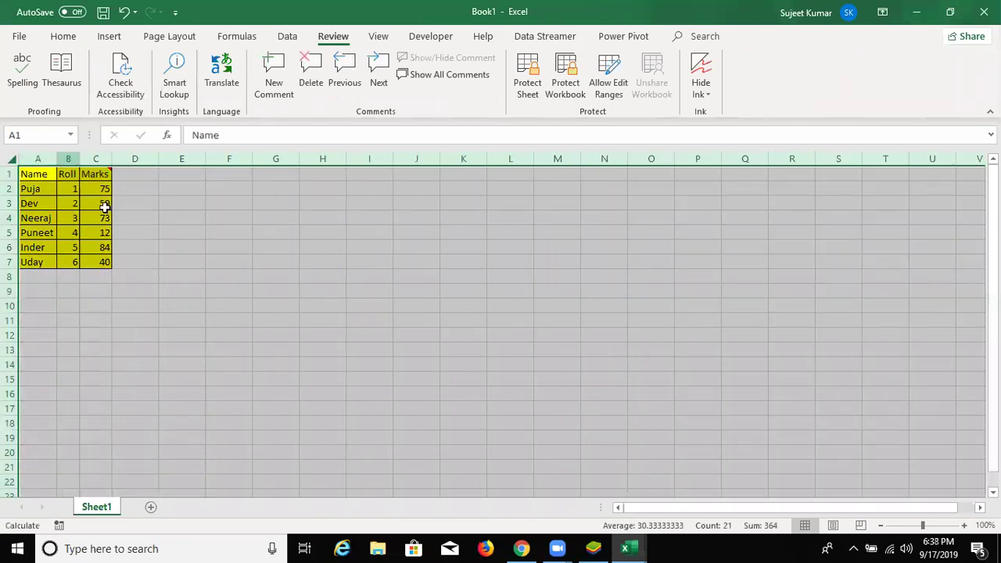
left_click(135, 218)
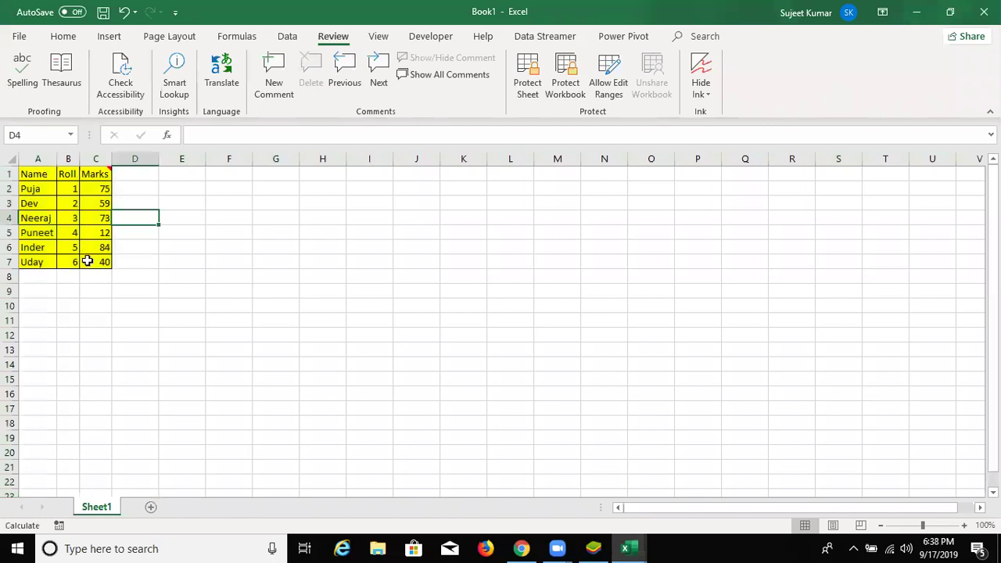
- Copy the Name/Roll/Marks table and paste it at I1
key("ctrl+a")
key("ctrl+c")
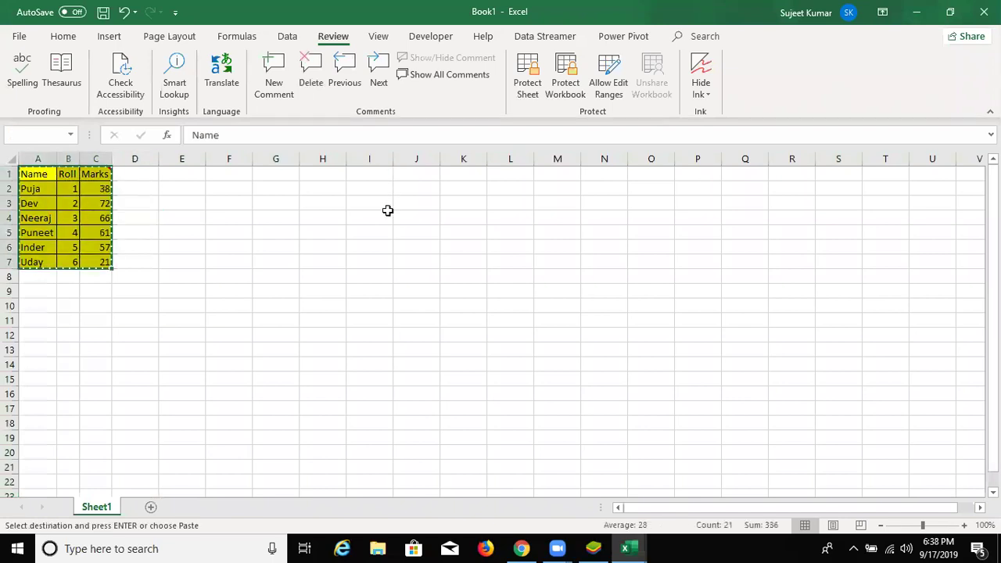
left_click(383, 173)
key("ctrl+v")
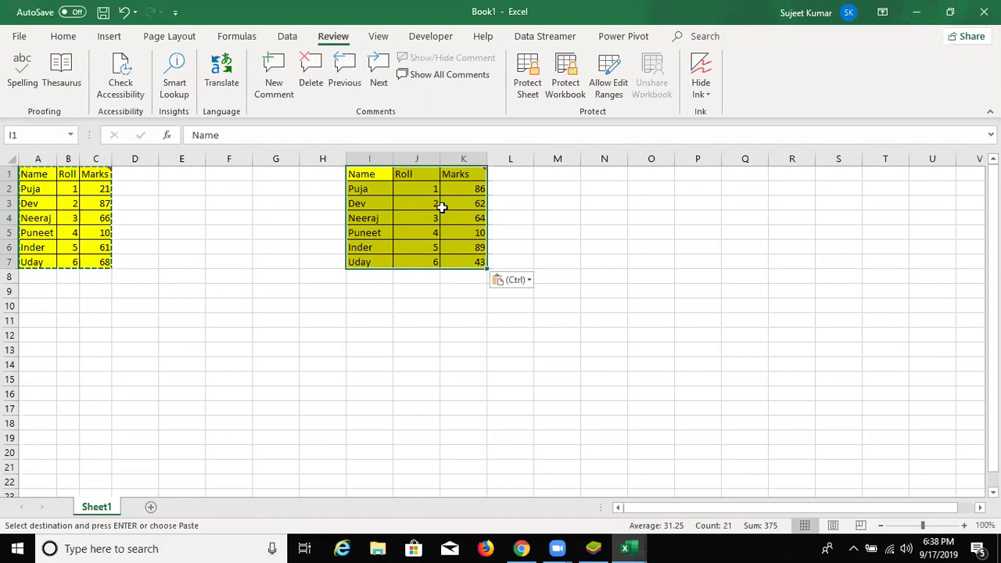
- Apply the source column widths to the I1:K7 copy via Paste Special Column widths
right_click(450, 204)
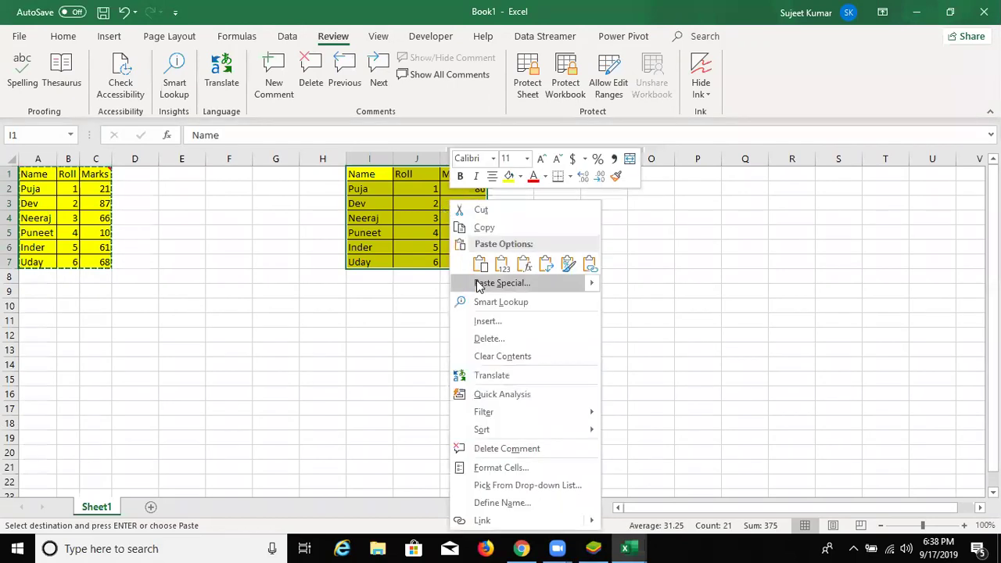
left_click(480, 286)
left_click(513, 229)
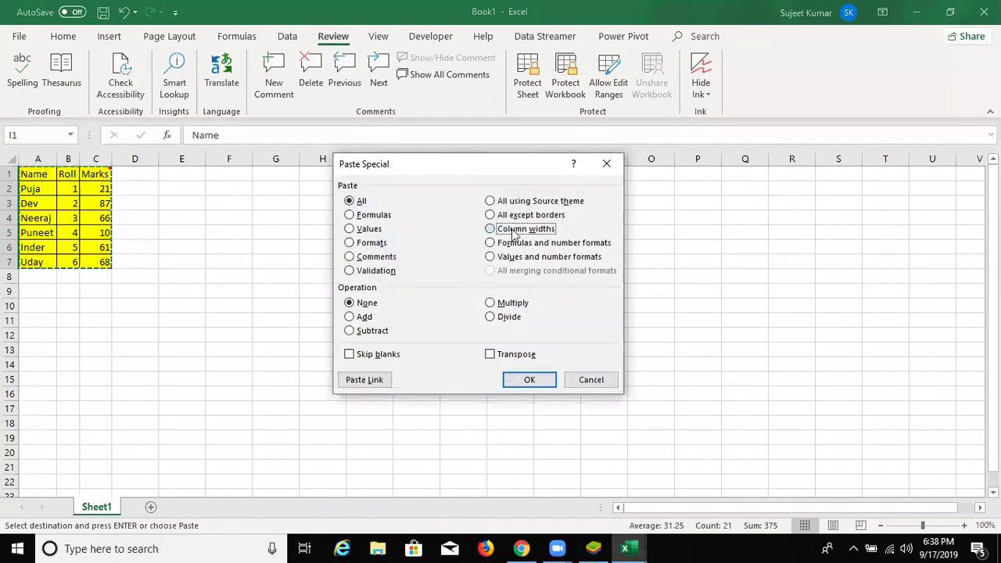
left_click(529, 379)
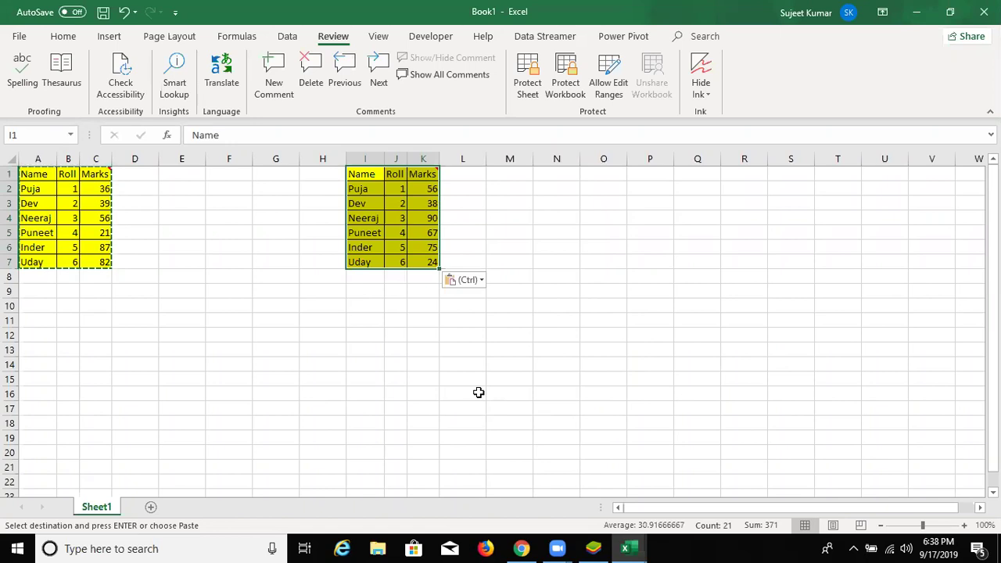
- Set columns M to O to the source widths and paste another table copy at M1
left_click(518, 172)
right_click(519, 173)
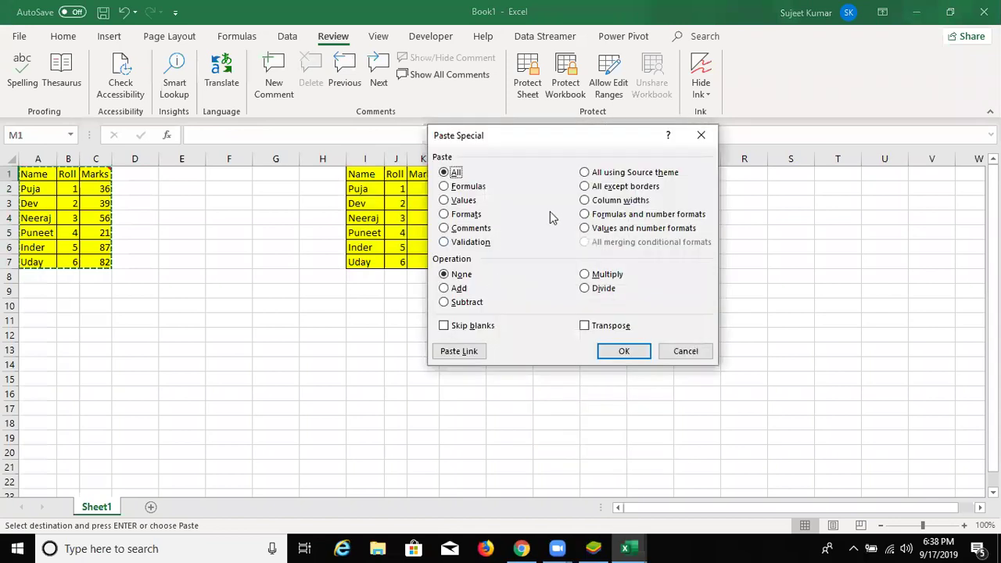
left_click(607, 200)
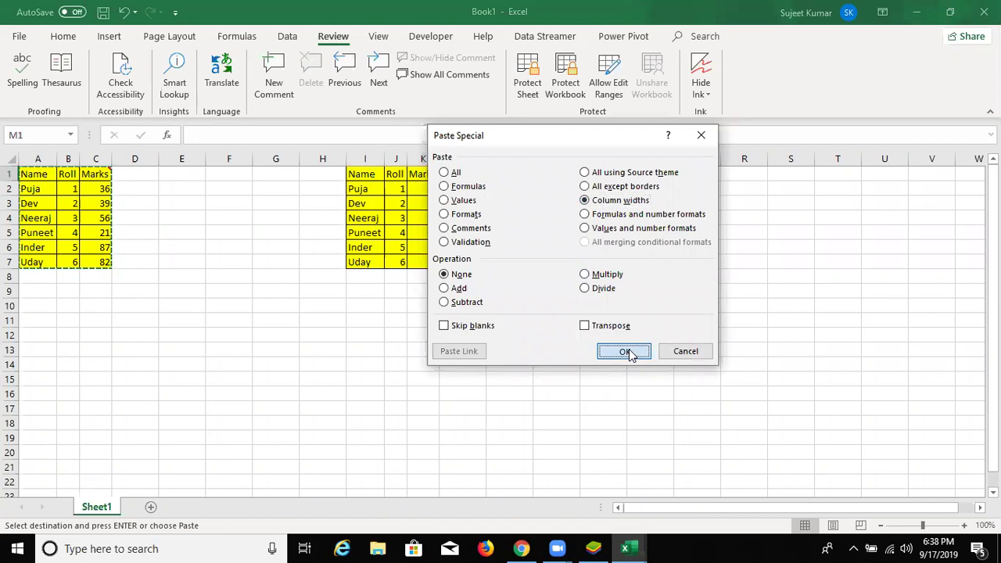
left_click(626, 358)
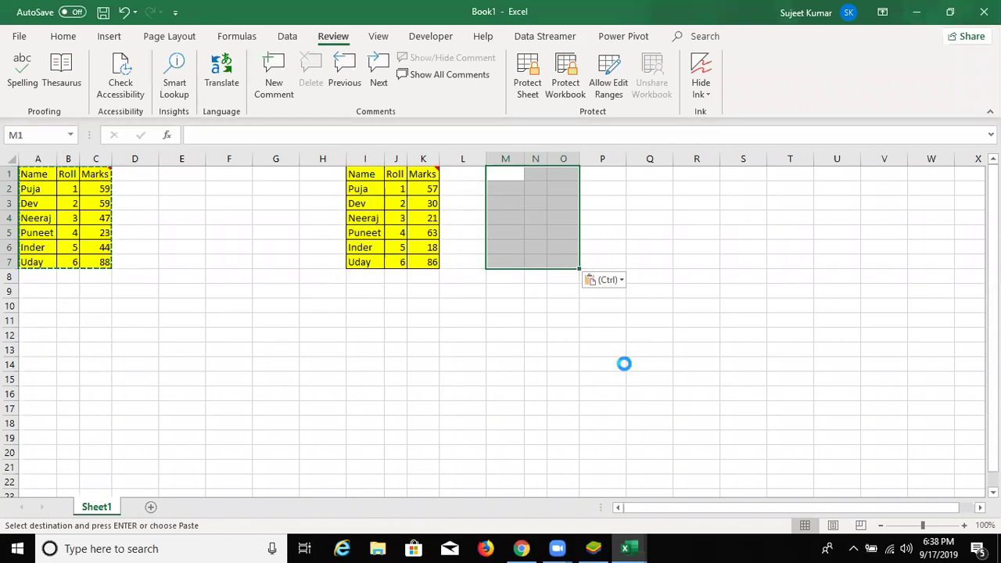
key("ctrl+v")
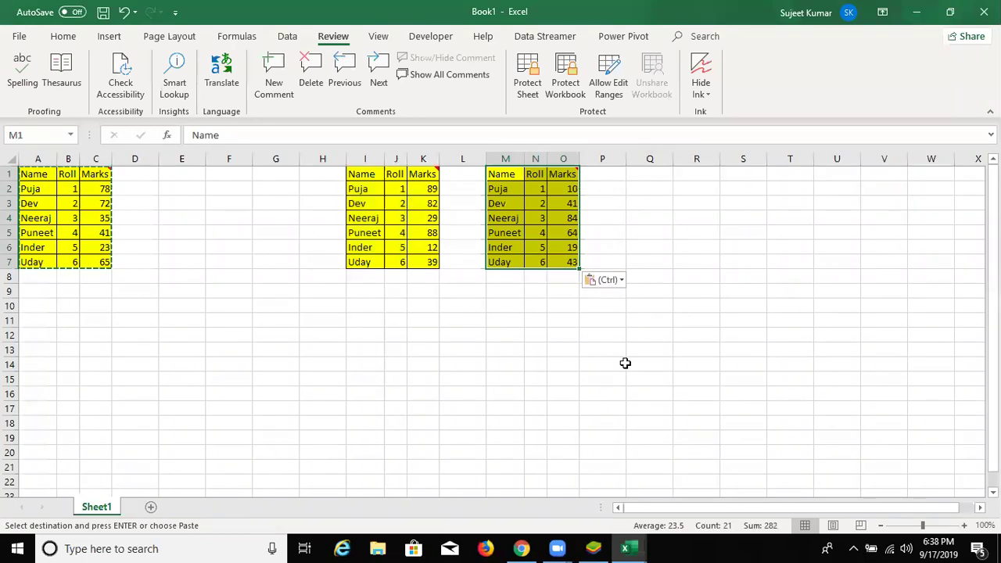
left_click(650, 177)
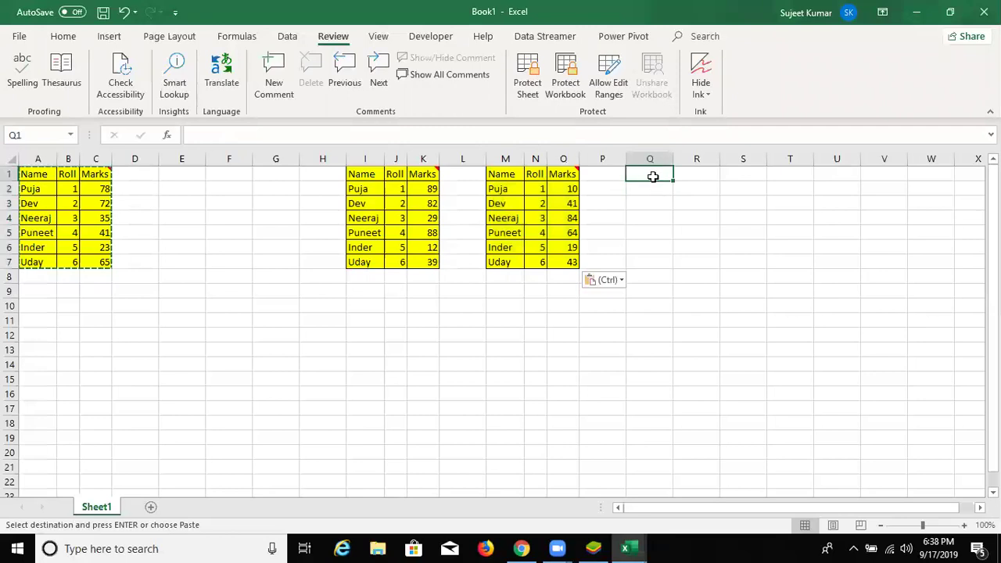
- Preview pasting at Q1 with Keep Source Column Widths, then cancel without pasting
right_click(652, 177)
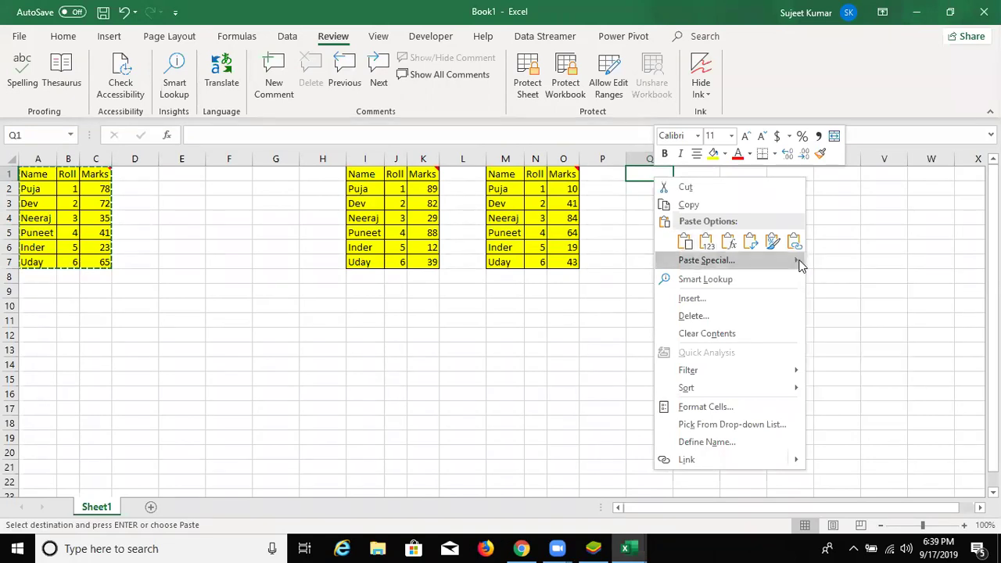
mouse_move(797, 264)
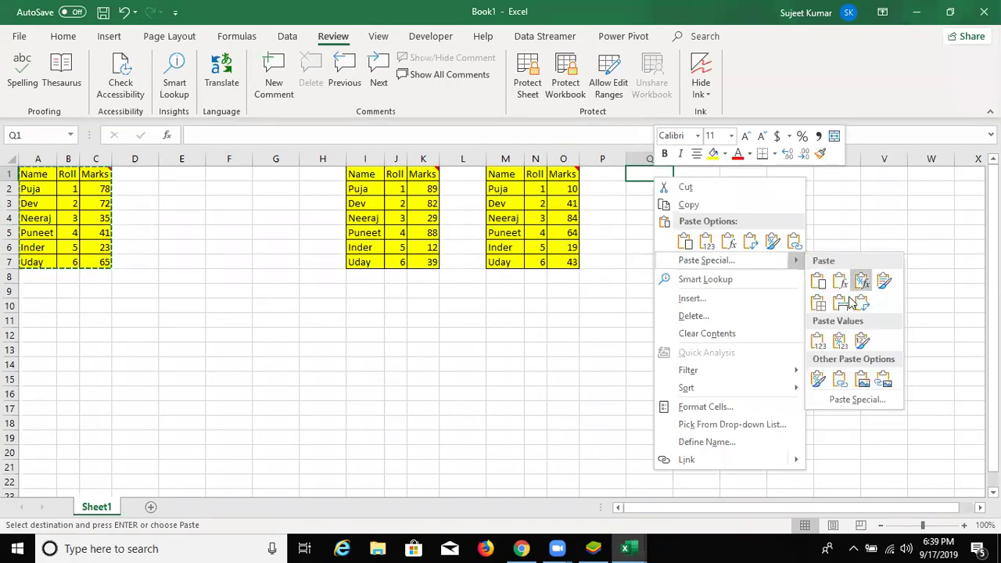
left_click(834, 310)
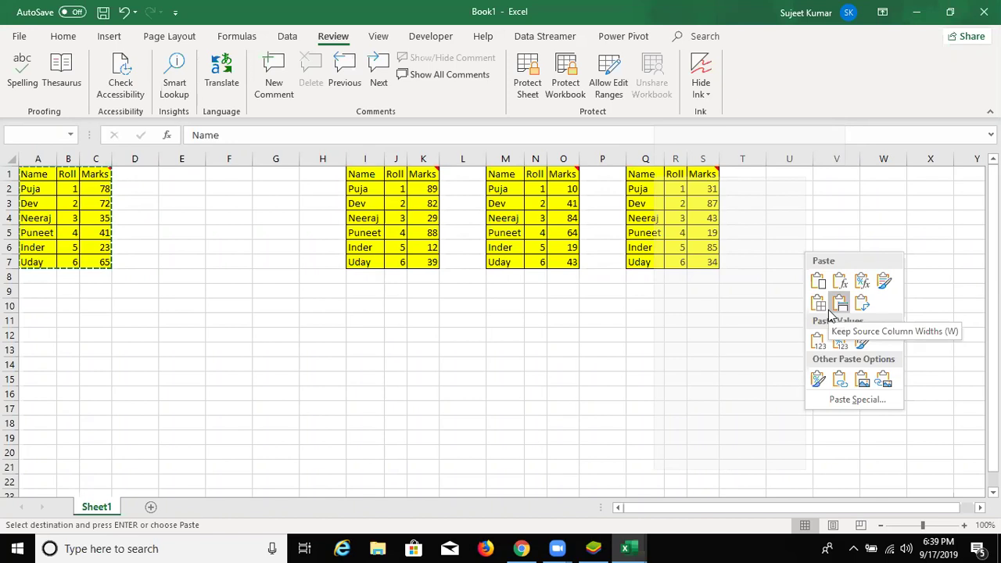
key("Left")
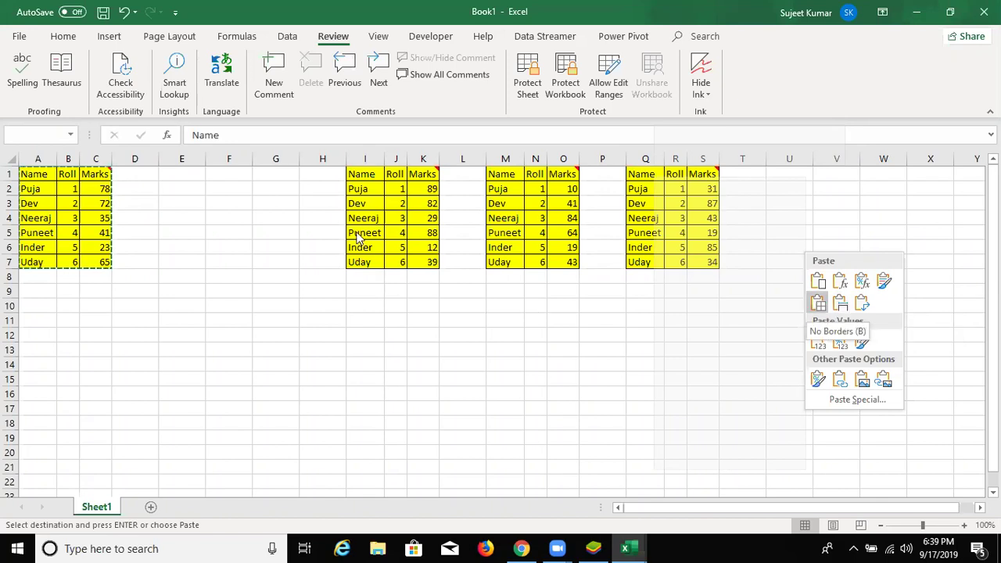
key("Escape")
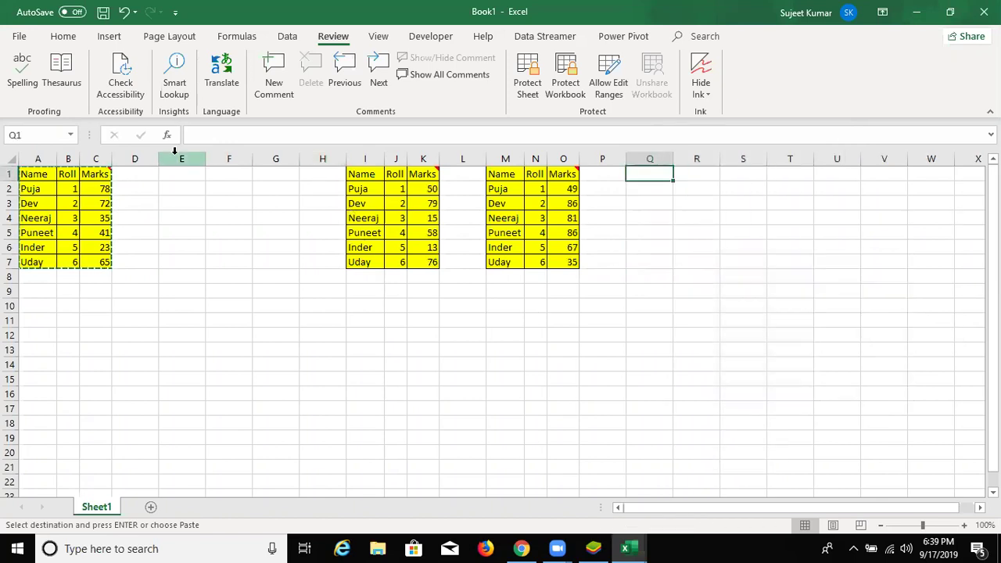
- Delete columns E through P containing the table copies
left_click(181, 155)
left_click_drag(181, 156, 597, 196)
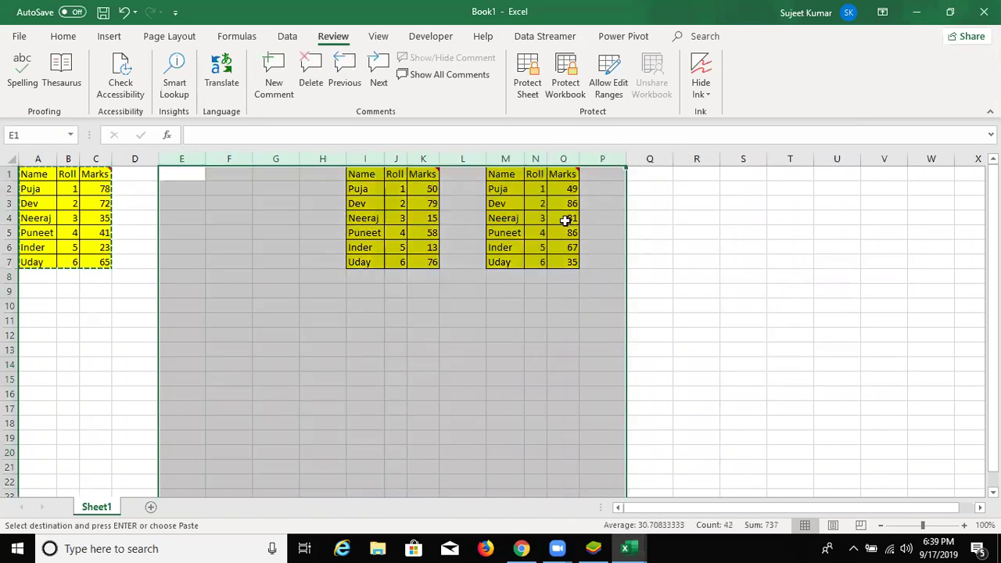
key("ctrl+minus")
- Add a Date header in D1 and fill the dates 1-Sep through 6-Sep down to D7
left_click(143, 175)
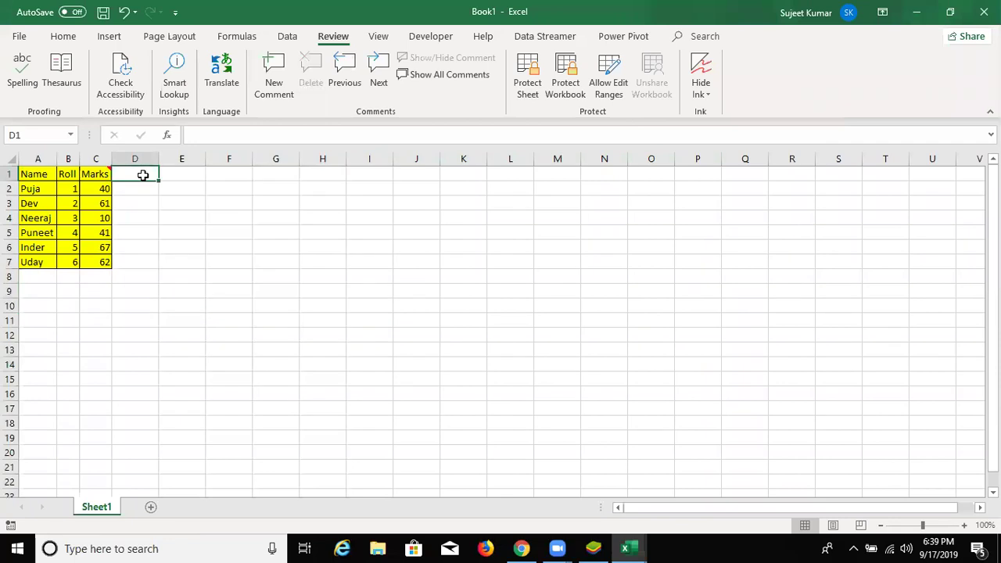
type("Date")
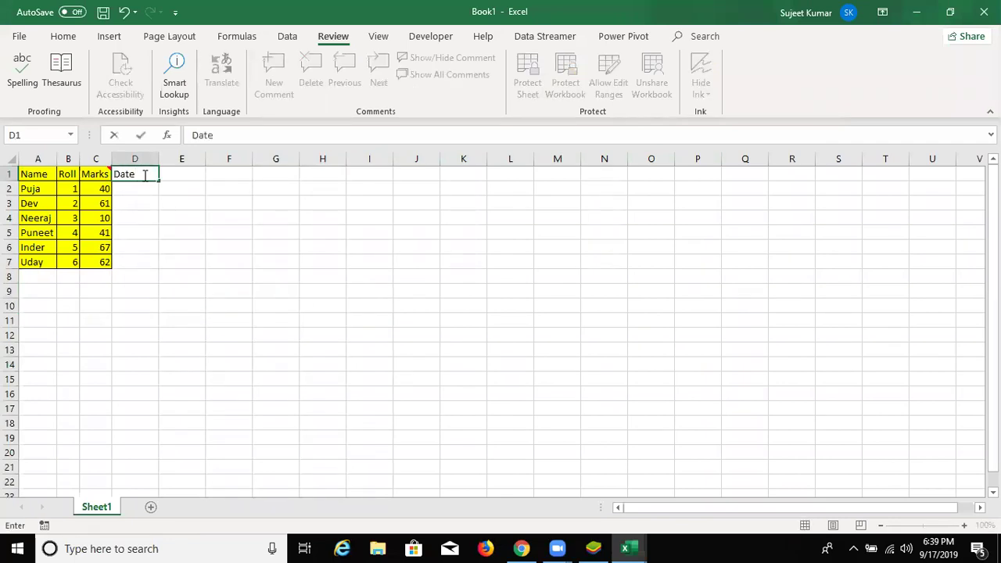
key("Return")
type("9/1")
key("Return")
left_click(155, 189)
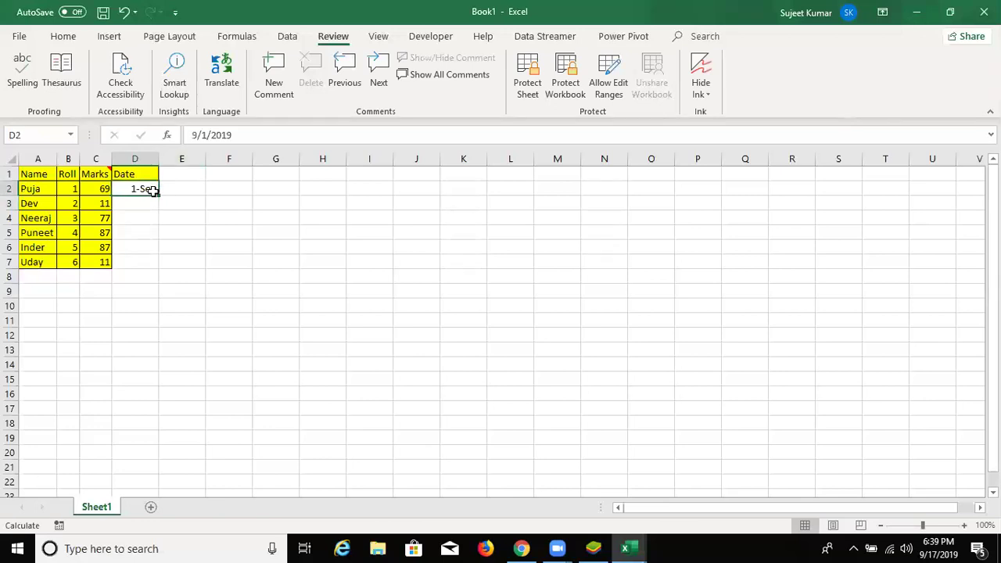
left_click_drag(156, 195, 155, 266)
left_click(63, 36)
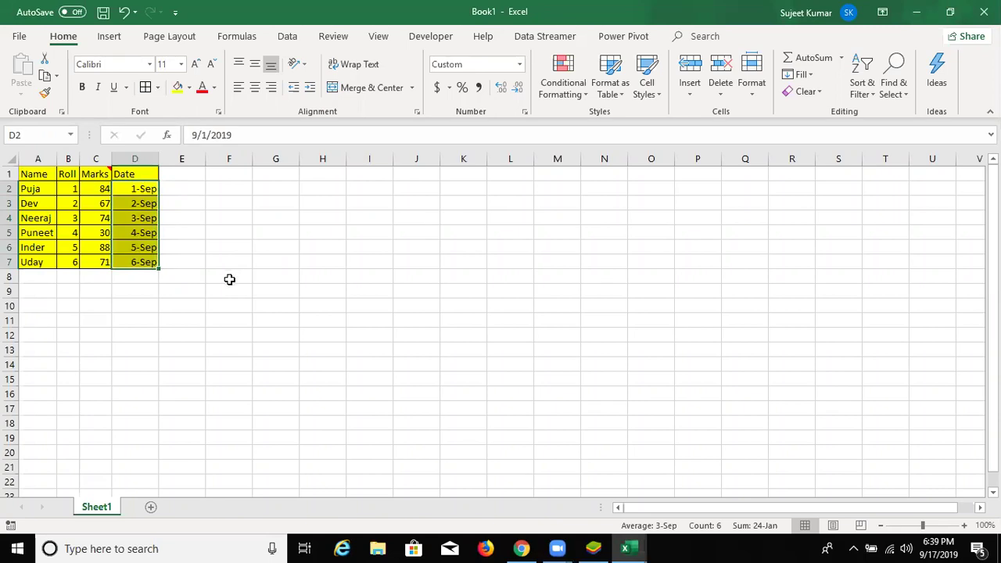
- Copy the Date column D1:D7
left_click(220, 263)
left_click_drag(143, 175, 122, 261)
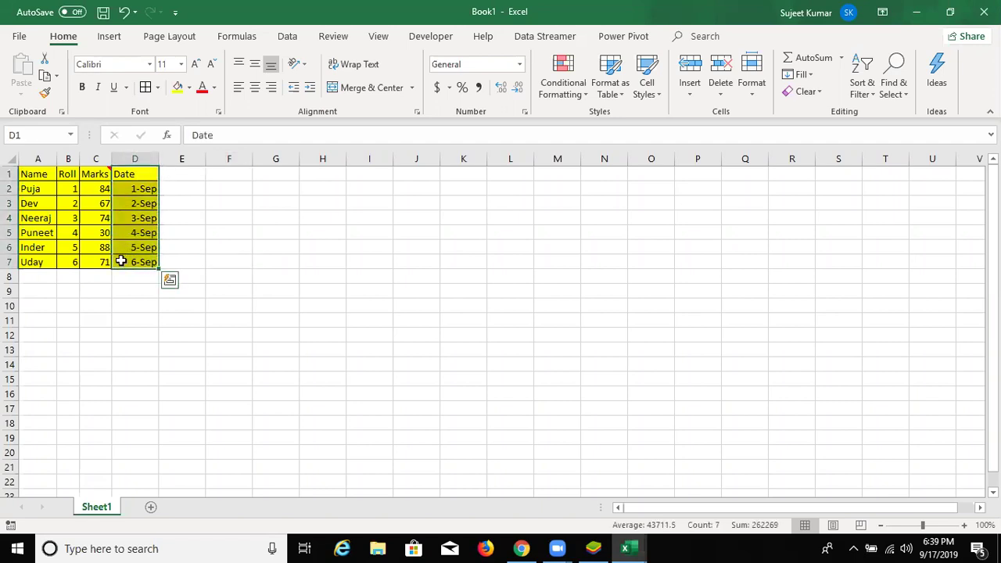
key("ctrl+c")
key("Escape")
key("ctrl+c")
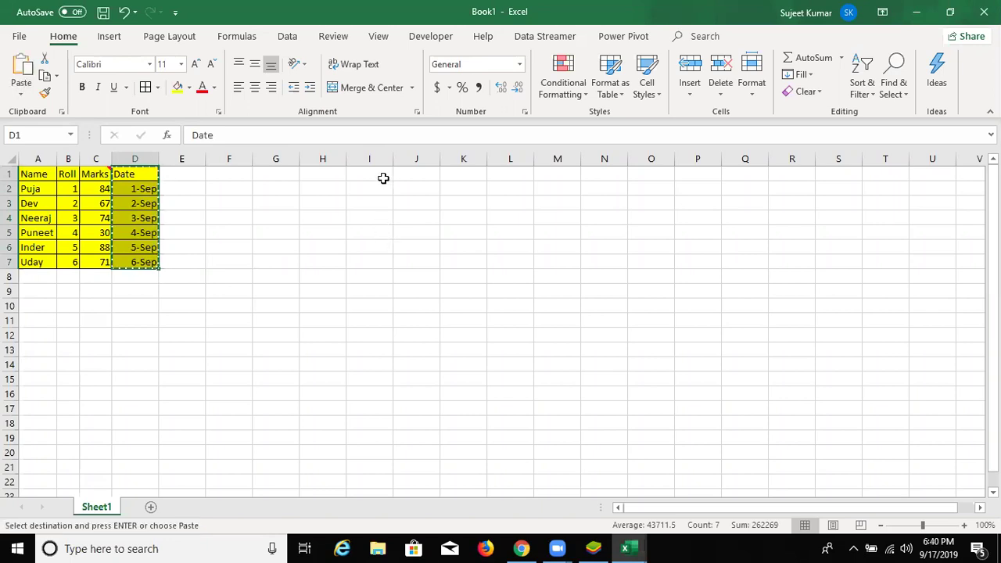
- Paste the dates as values only into I1, showing serial numbers 43709 to 43714
right_click(382, 175)
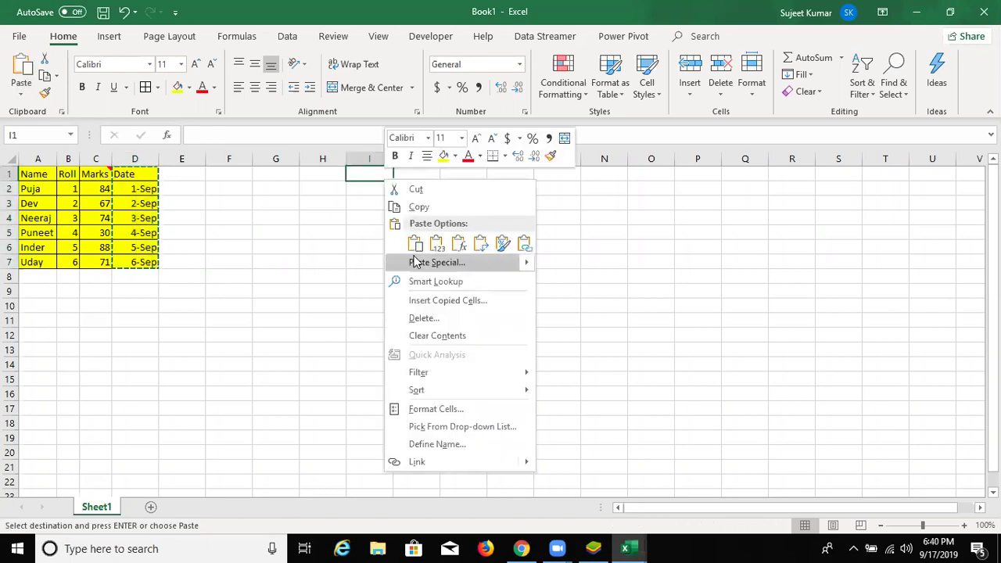
left_click(413, 261)
left_click(303, 202)
left_click(477, 355)
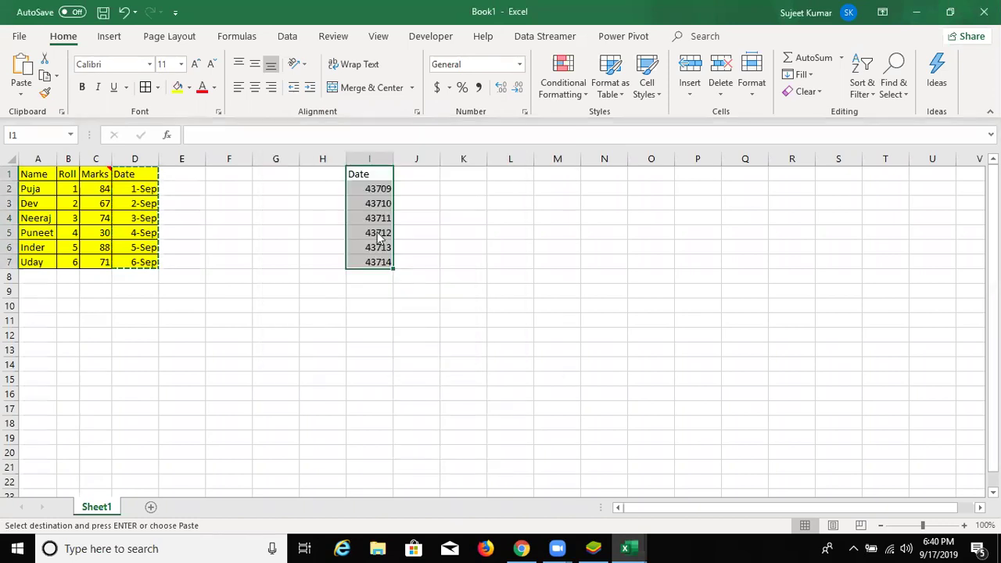
left_click(369, 201)
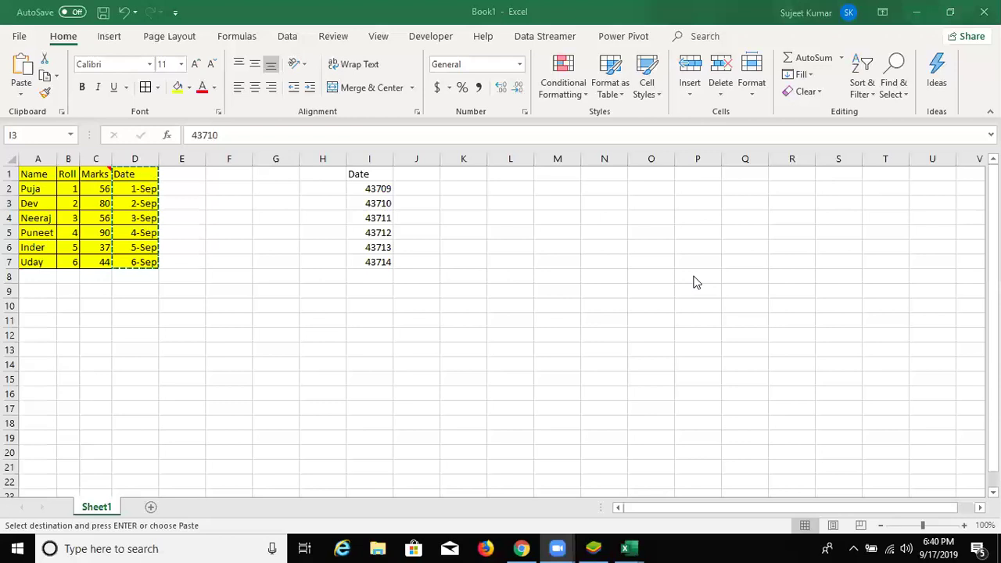
left_click(260, 273)
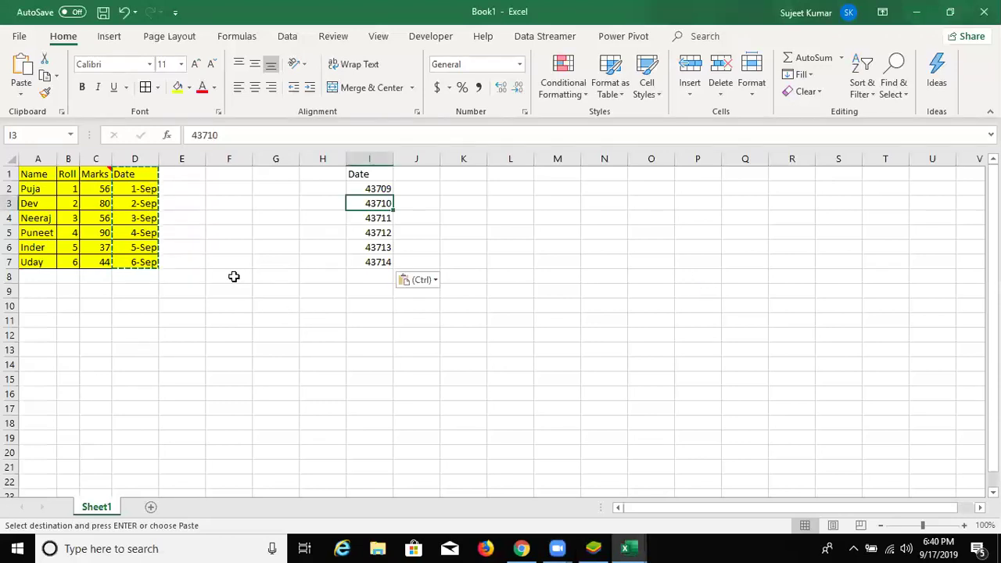
left_click(234, 277)
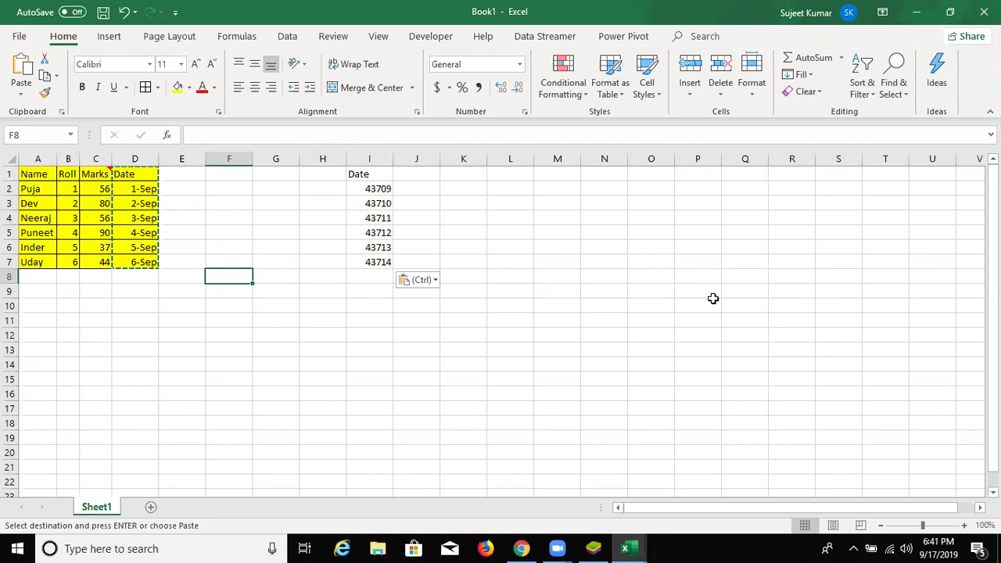
- Enter 1 in F8 and format it as a short date, showing 1/1/1900
type("1")
key("Return")
key("Up")
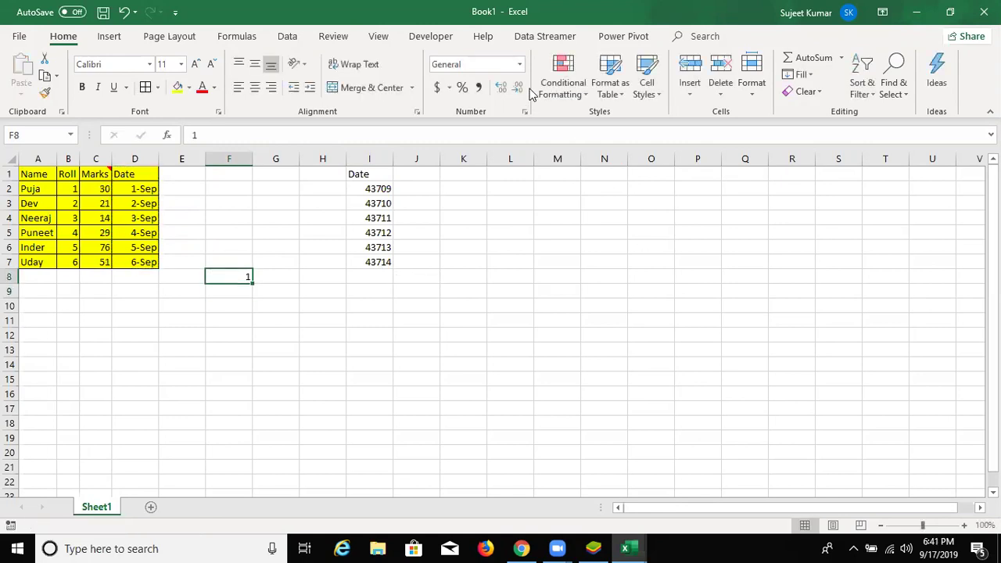
left_click(520, 65)
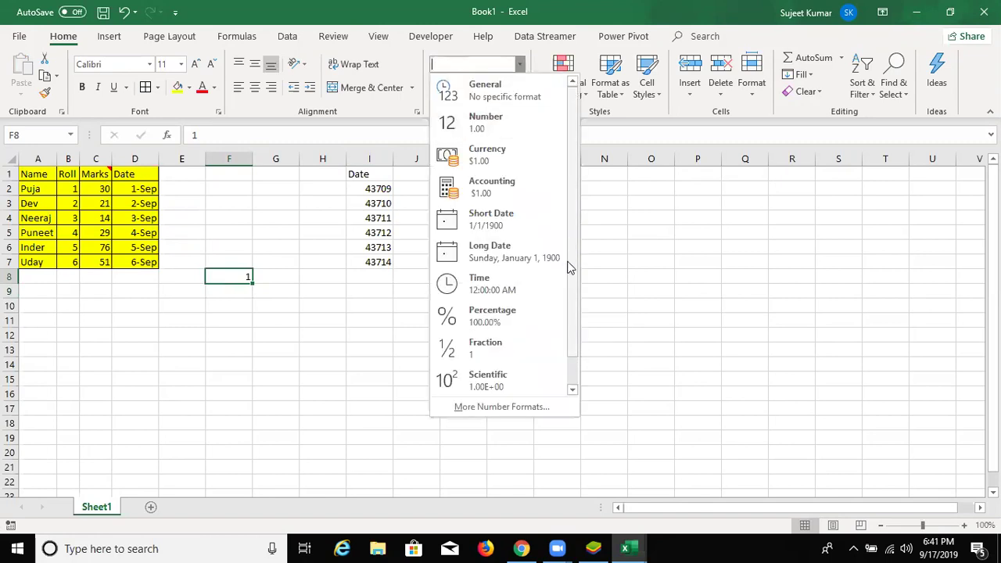
left_click(540, 224)
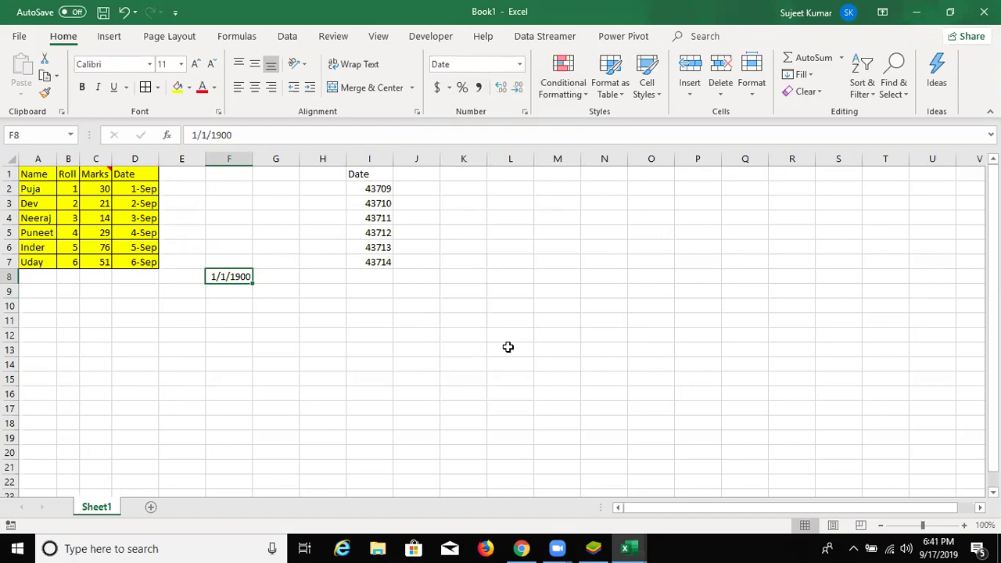
- Enter 10-Aug-1895 in F11 and bring up the Windows calendar to compare dates
left_click(244, 319)
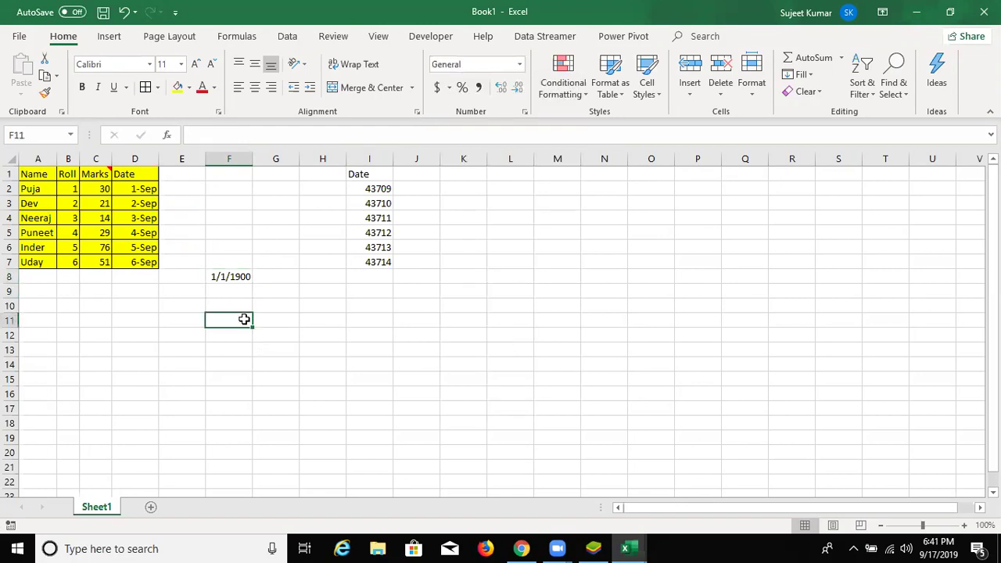
type("10-")
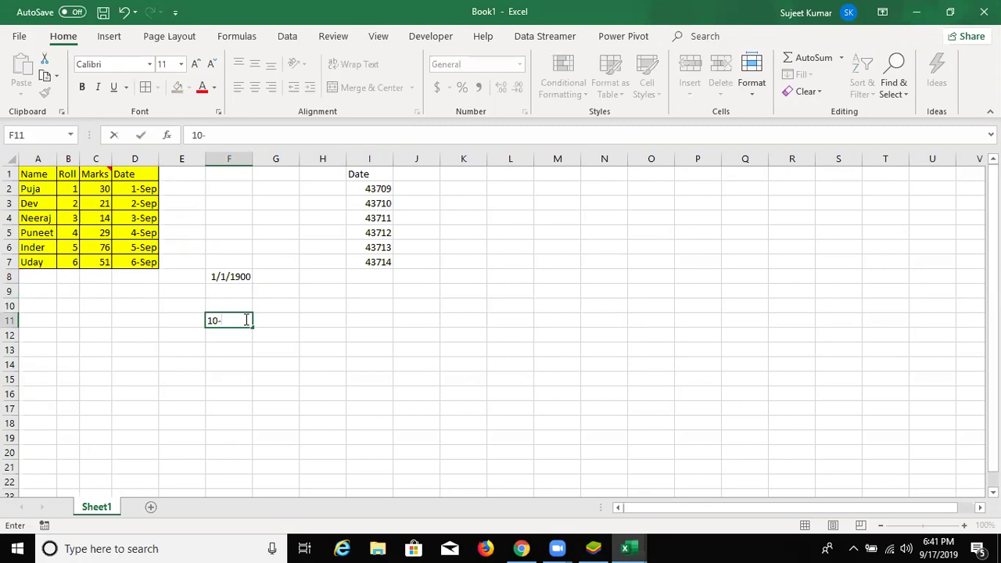
type("Aug-1895")
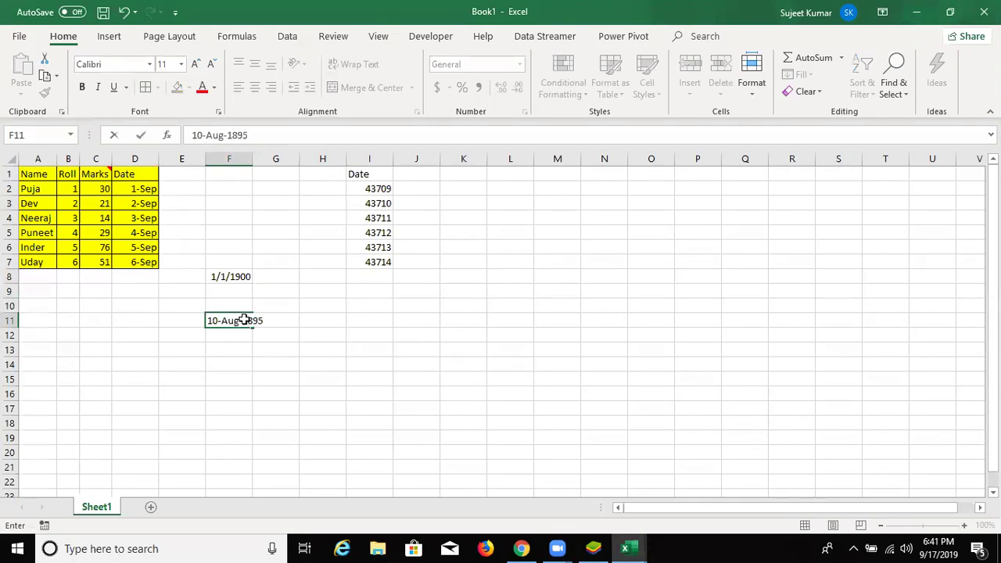
key("Return")
left_click(234, 319)
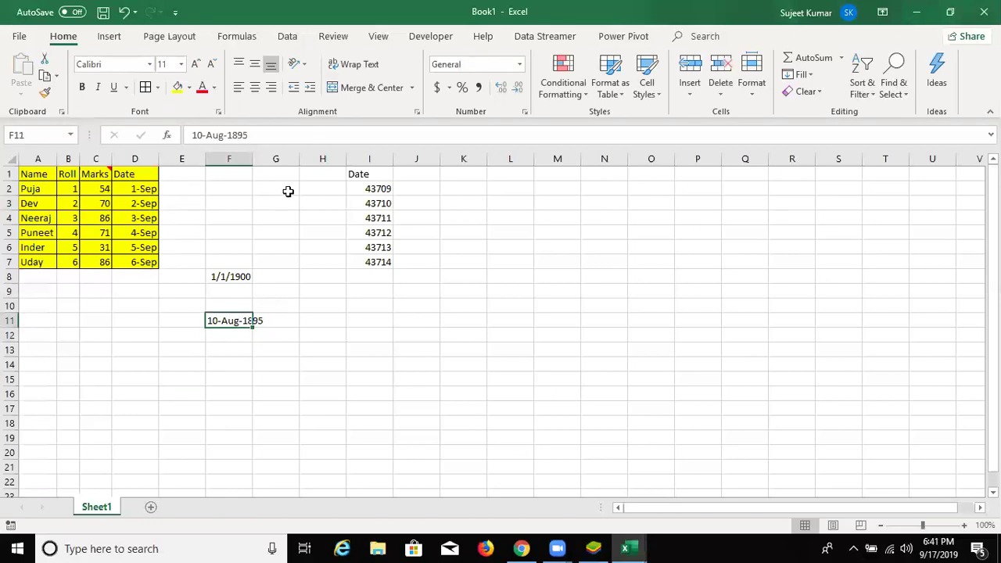
left_click(233, 277)
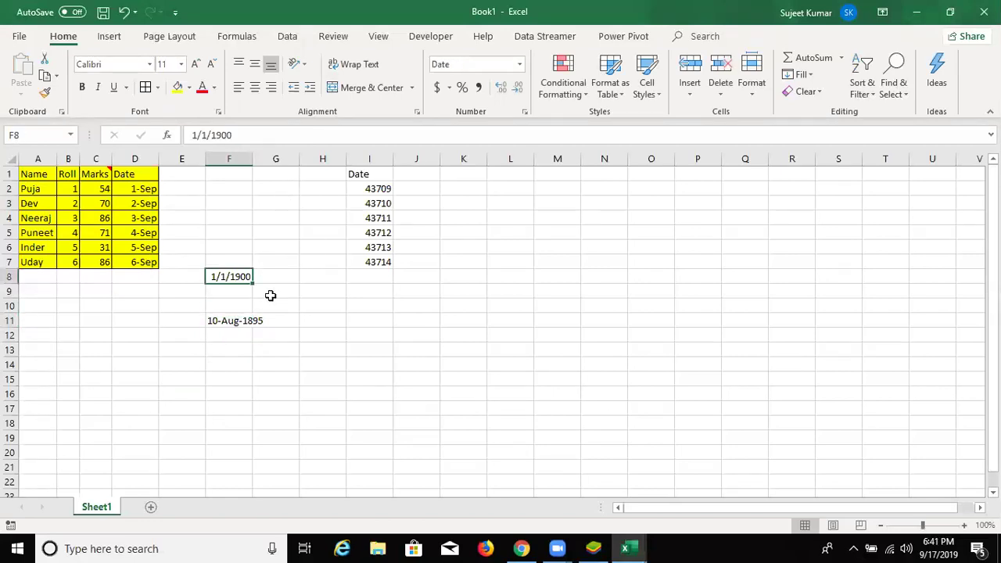
left_click(938, 546)
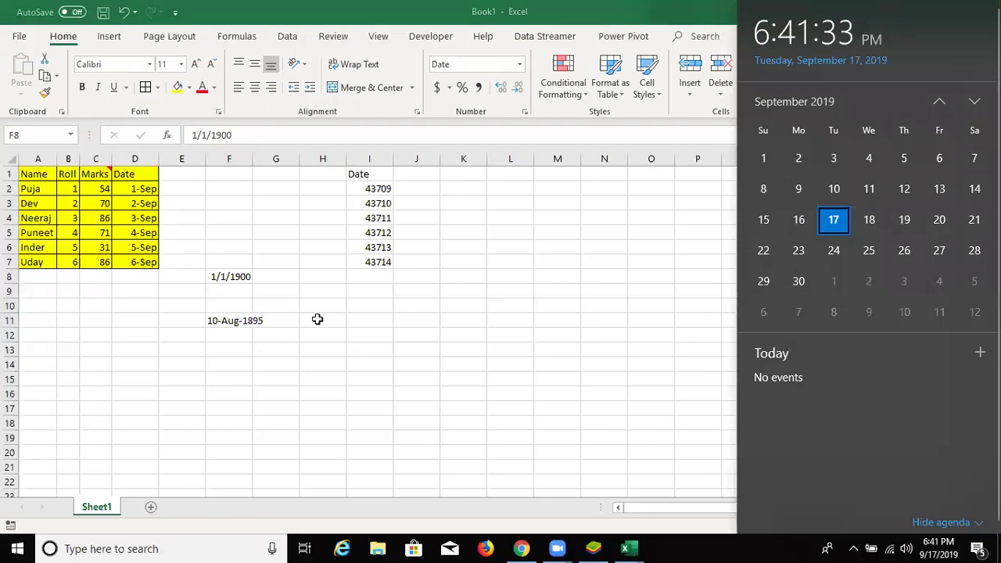
- Close the calendar and enter 36, then 367 in F8, which shows 1/1/1901
left_click(278, 305)
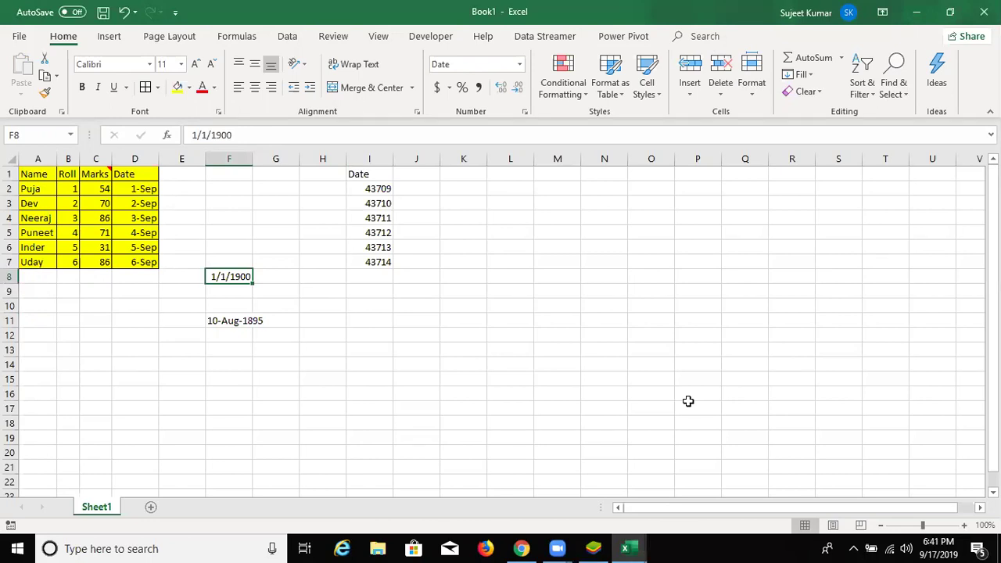
type("36")
key("Return")
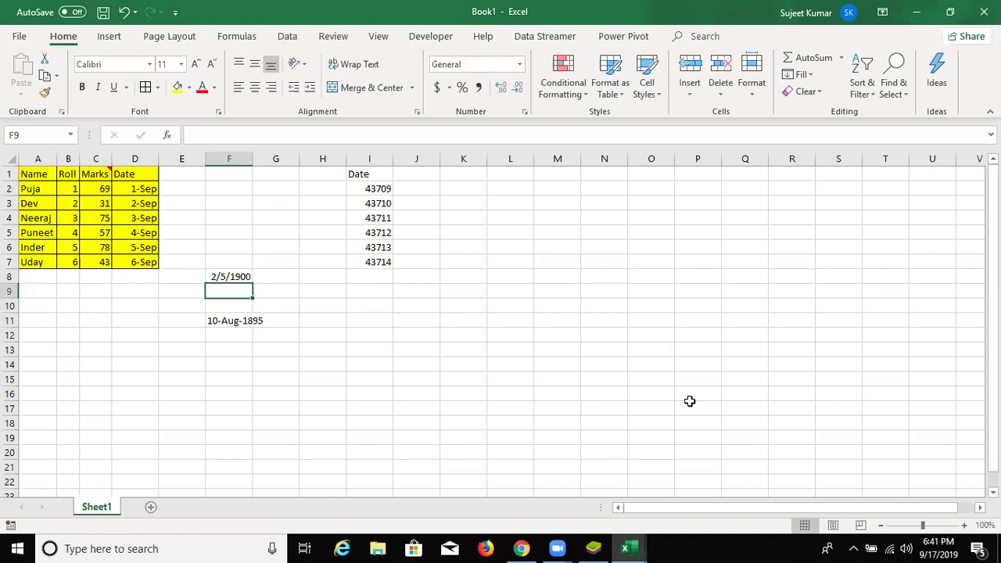
key("Up")
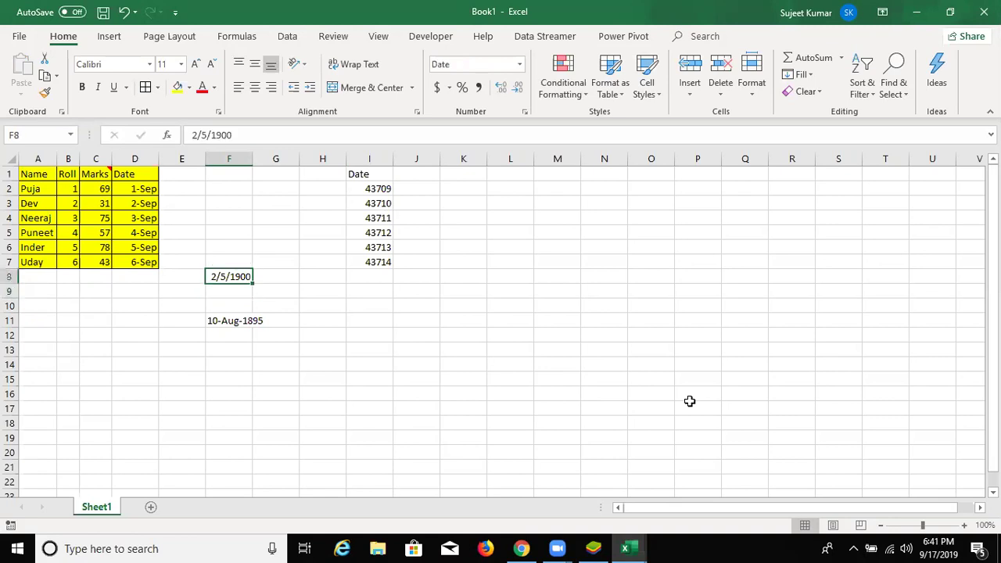
type("367")
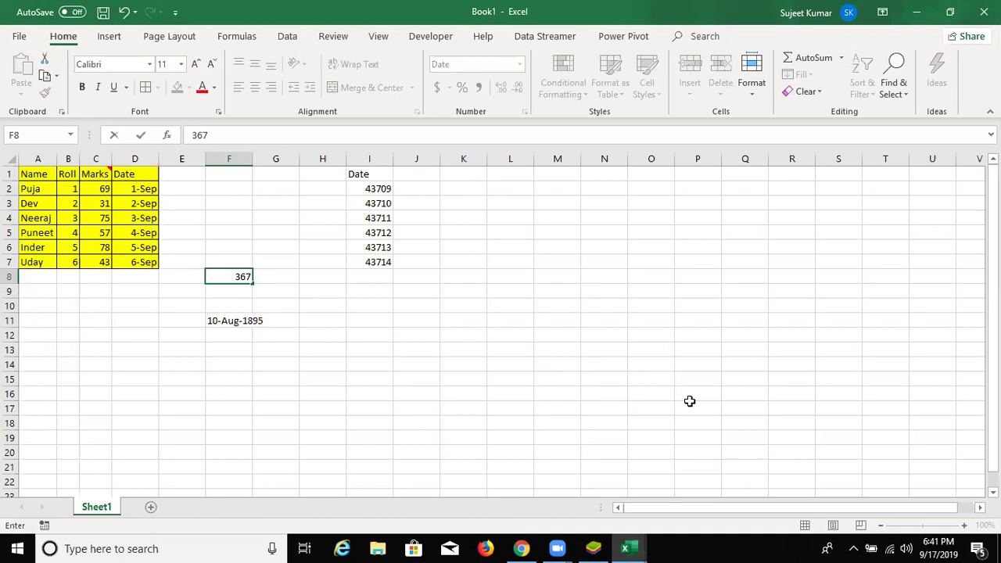
key("Return")
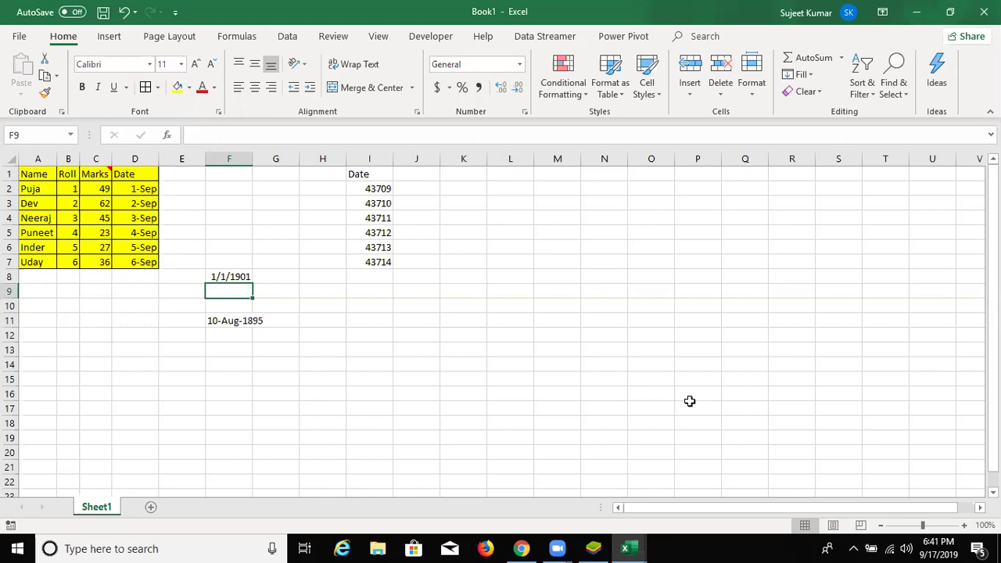
- Check the full date stored in D2, then enter 43709 in F8 to show 9/1/2019
key("Right")
key("Up")
key("Left")
key("Left")
key("ctrl+Up")
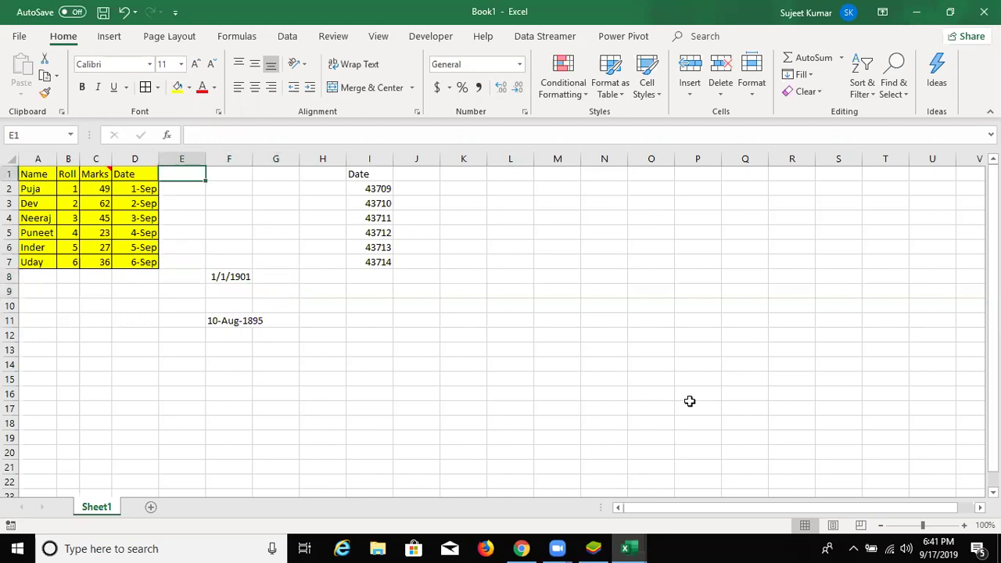
key("Left")
key("Down")
key("Down")
key("Down")
key("Down")
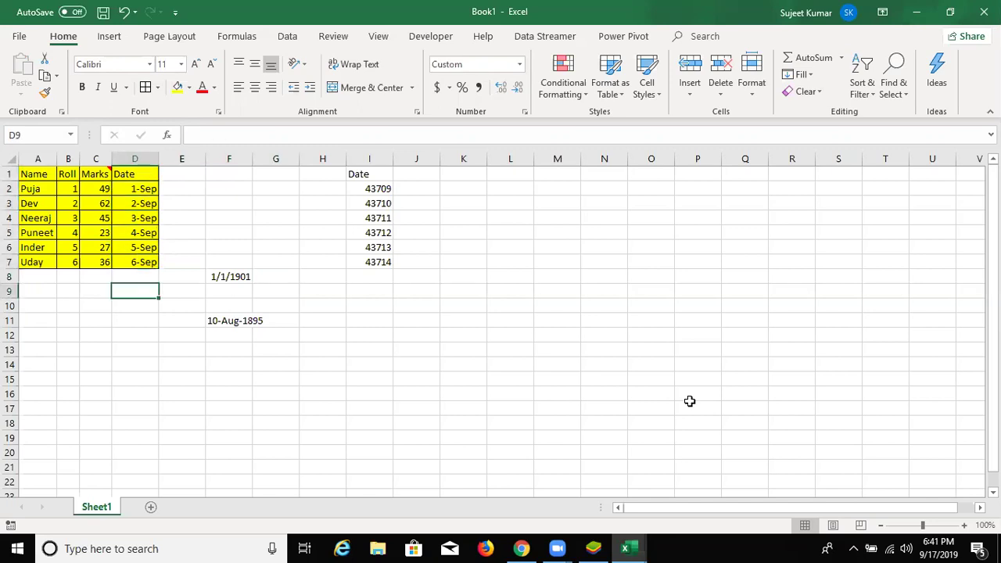
key("Right")
key("Right")
key("Up")
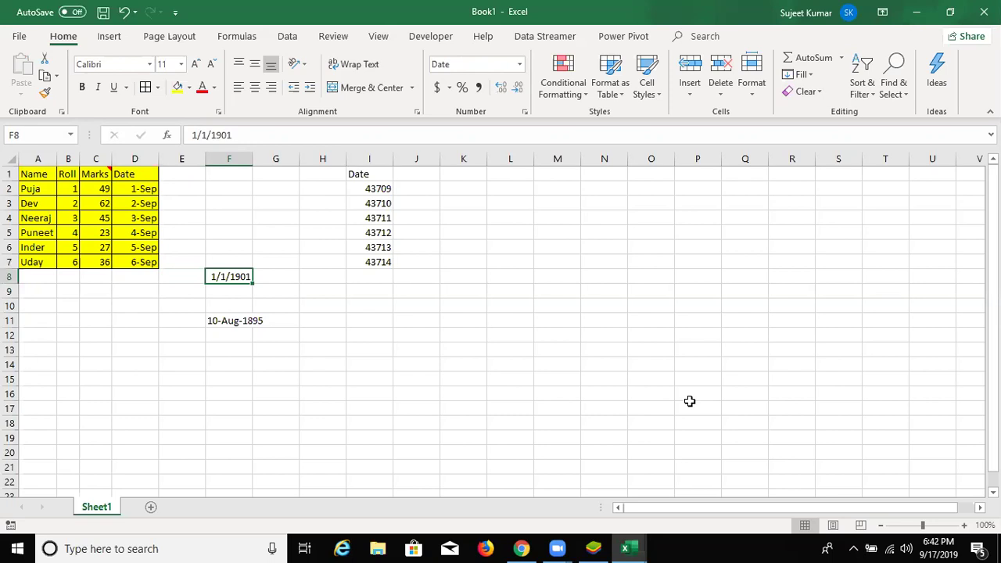
type("43709")
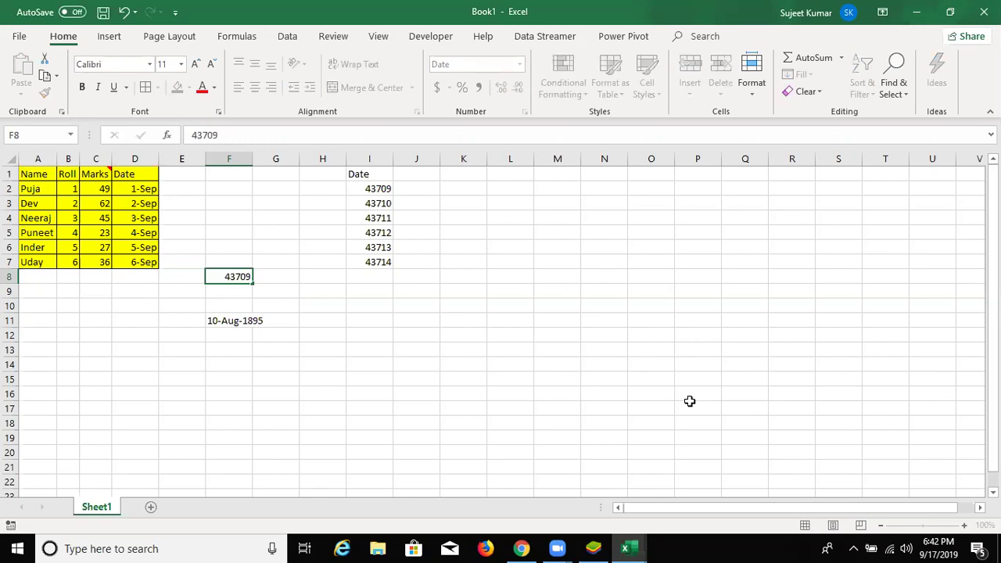
key("Return")
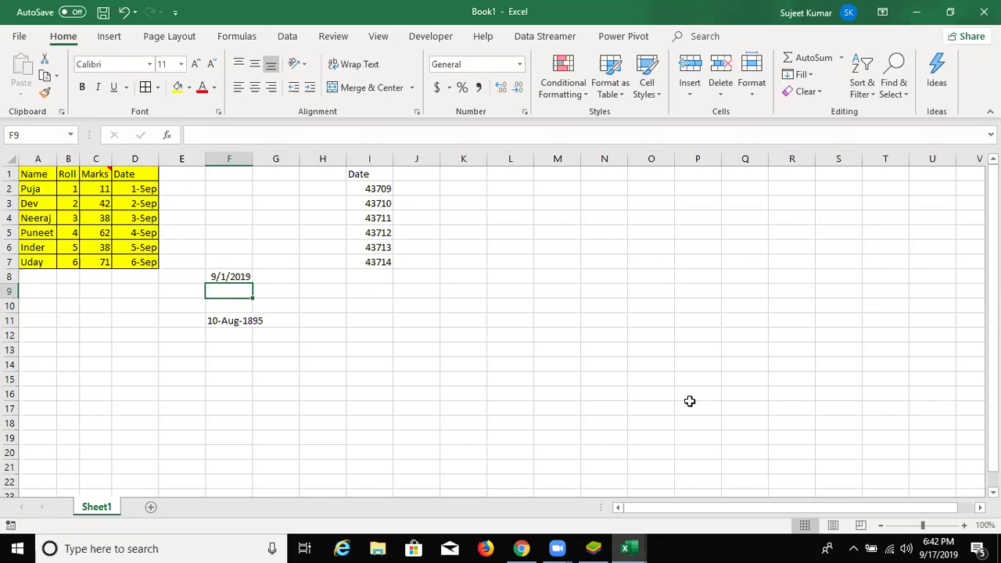
- Enter the text 10ds in H10
left_click_drag(375, 189, 379, 260)
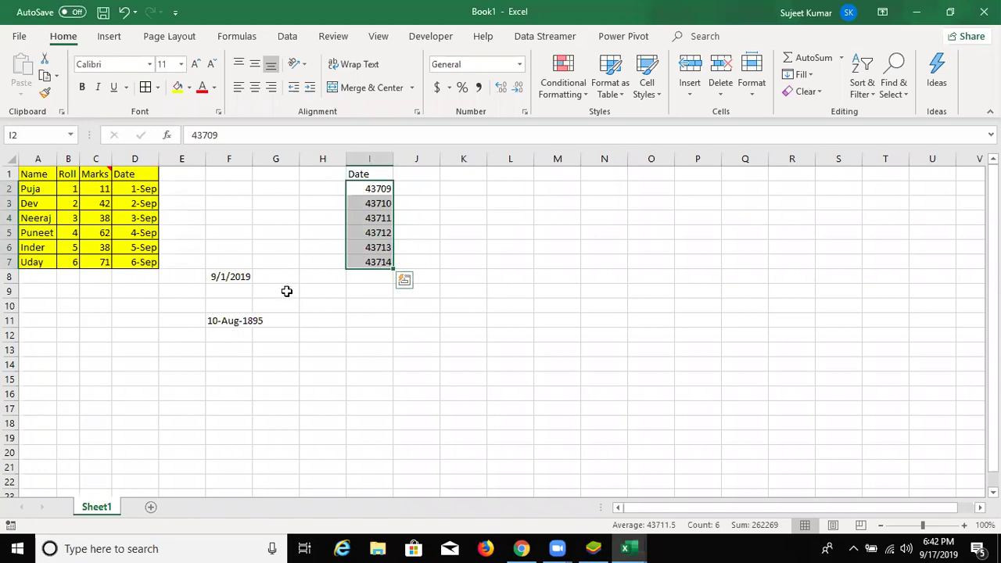
left_click(234, 326)
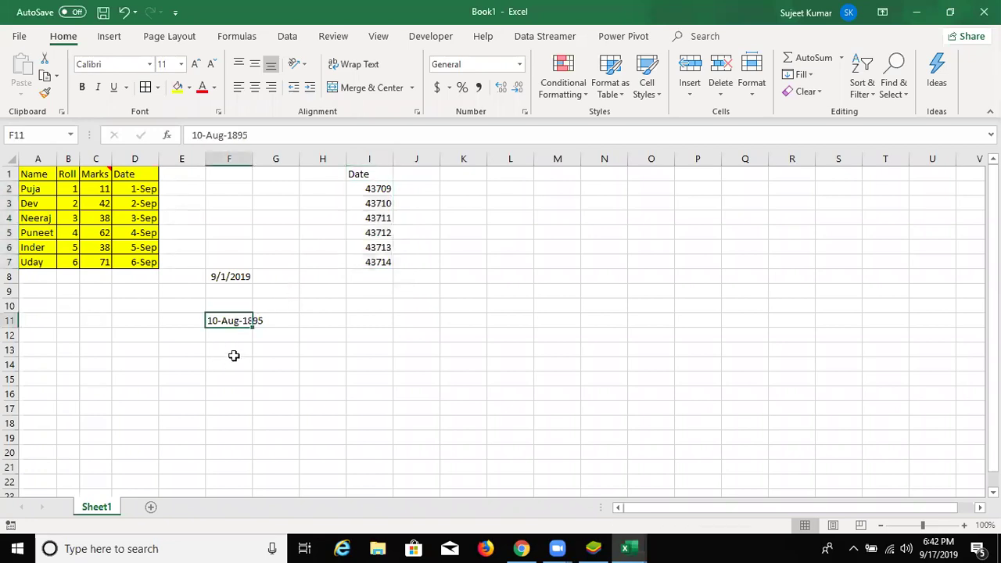
left_click_drag(260, 351, 228, 366)
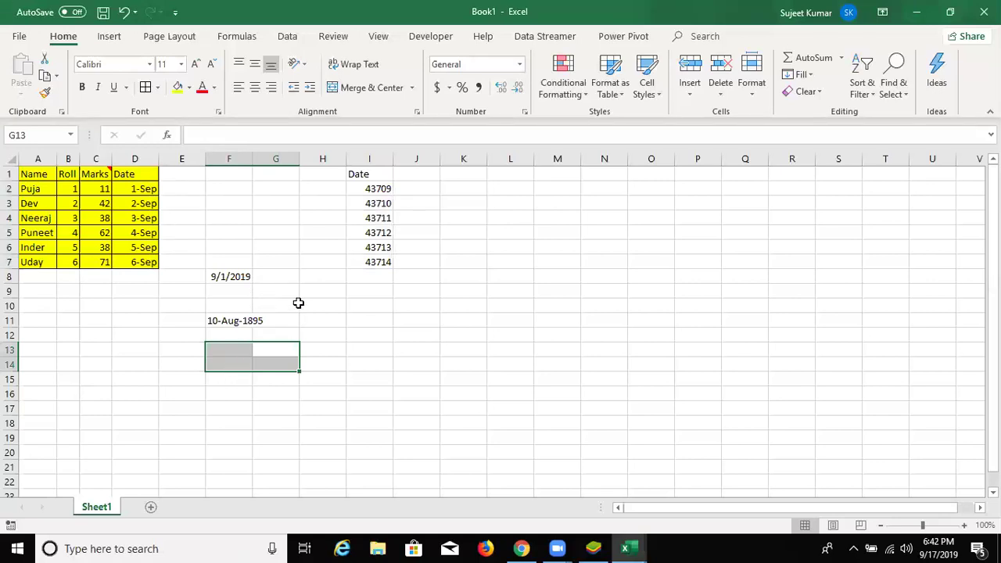
left_click(237, 334)
key("Up")
key("Right")
- Enter =H10+20 in I10, which returns #VALUE!
key("Right")
key("Up")
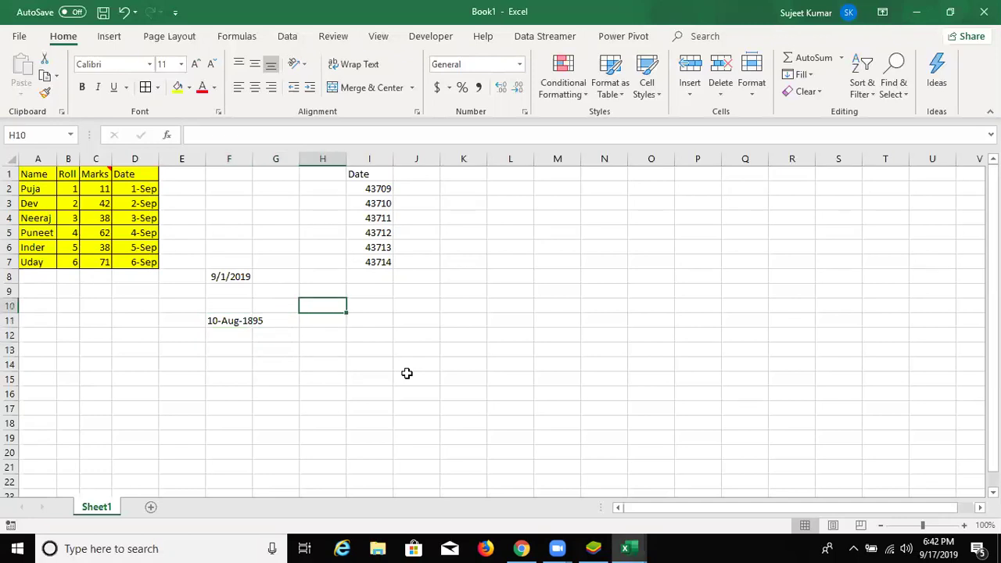
type("10ds")
key("Return")
key("Right")
key("Up")
key("Left")
key("Right")
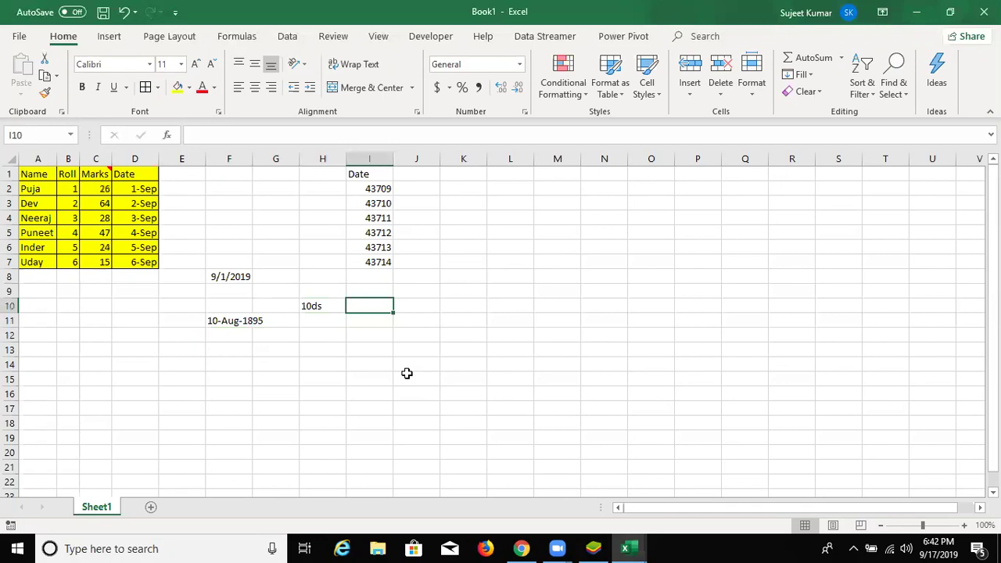
type("=")
key("Left")
type("+20")
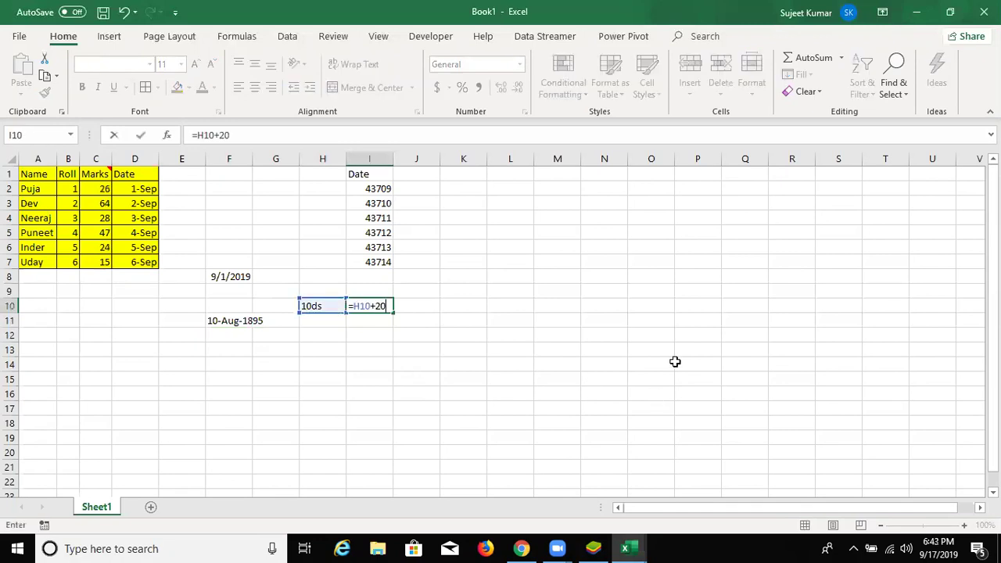
key("Return")
- Enter =F11+20 in F12, adding 20 to 10-Aug-1895 and returning #VALUE!
key("Left")
key("Left")
key("Left")
key("Down")
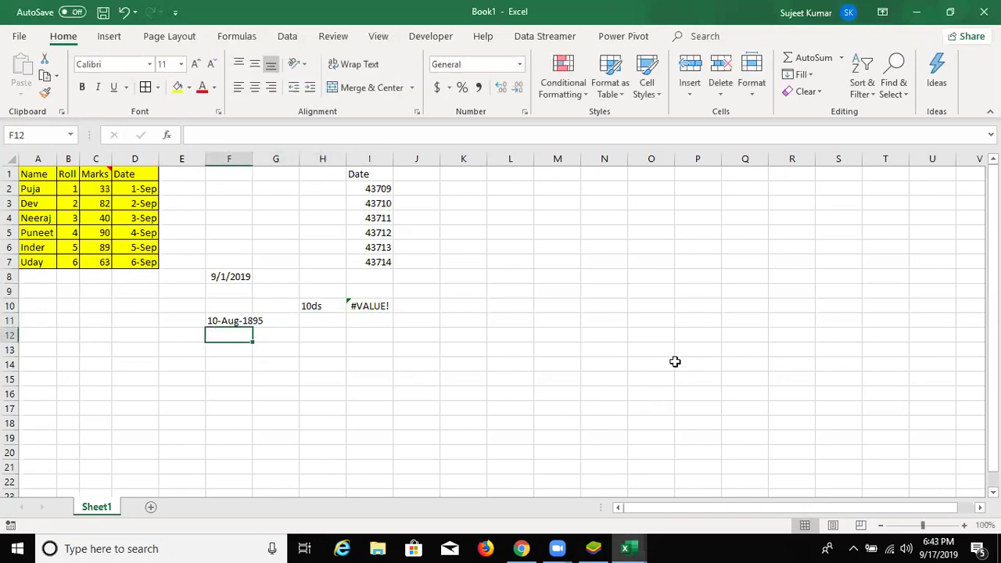
type("=")
key("Up")
type("+20")
key("Return")
key("Up")
key("Up")
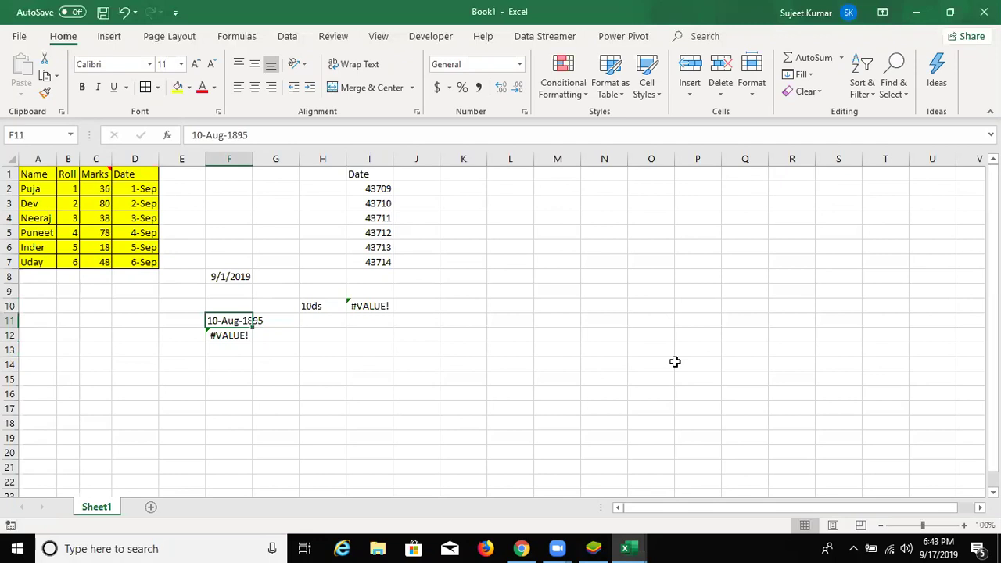
- Enter =F8+20 in G8 to add 20 days to 9/1/2019
key("Up")
key("Up")
key("Up")
key("Right")
type("=")
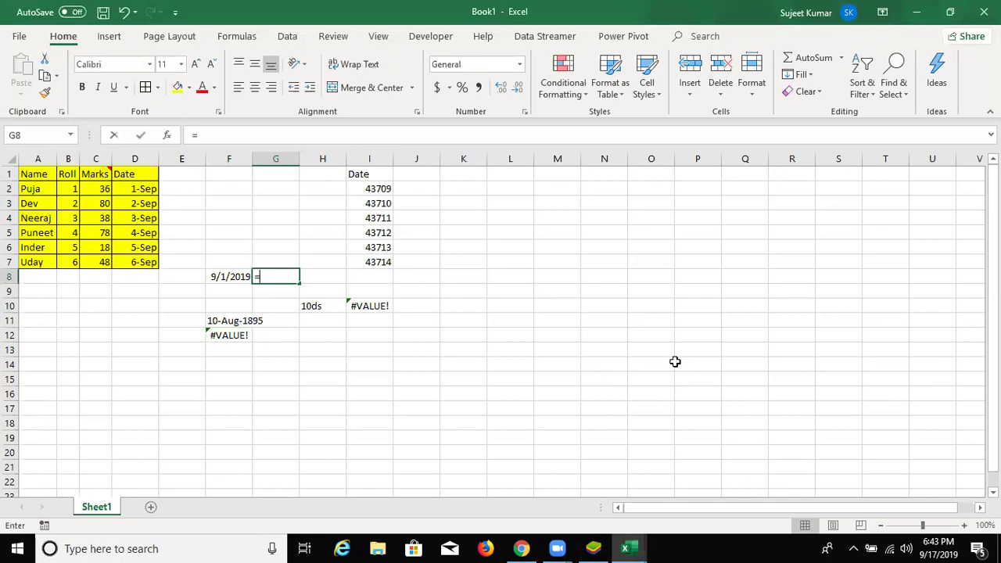
key("Left")
type("+20")
key("Return")
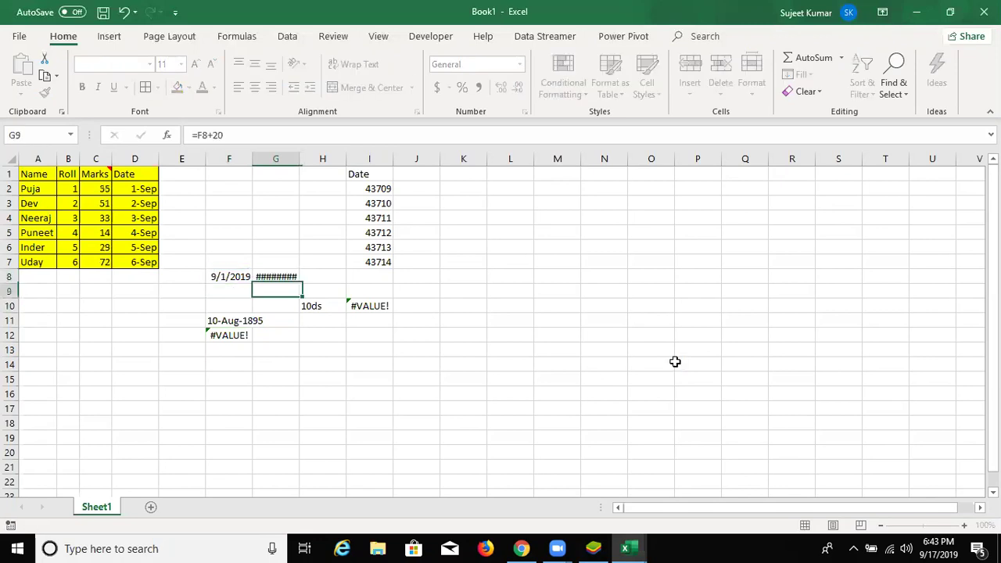
- Apply the date format with Ctrl+Shift+# so F8 shows 1-Sep-19 and G8 21-Sep-19
key("Up")
key("Left")
key("ctrl+shift+3")
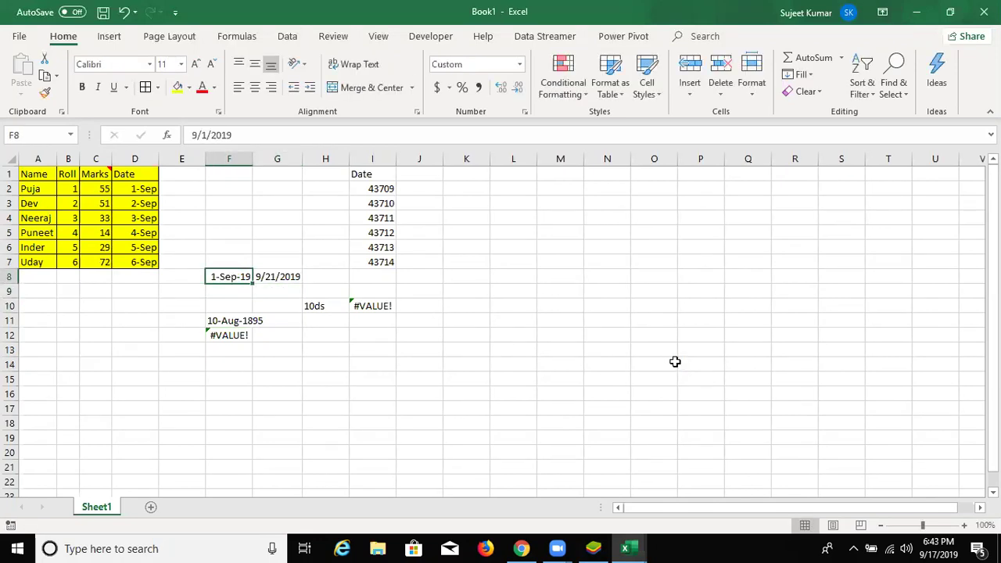
key("Right")
key("ctrl+shift+3")
key("Left")
- Display the serial numbers in I2:I7 as dates 1-Sep-19 to 6-Sep-19
left_click_drag(144, 176, 131, 258)
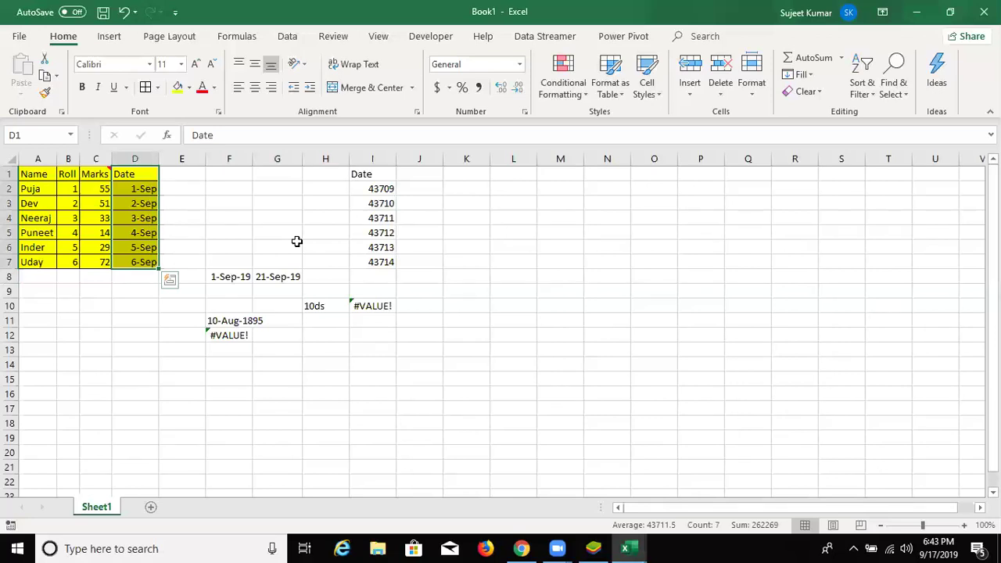
left_click_drag(379, 191, 371, 260)
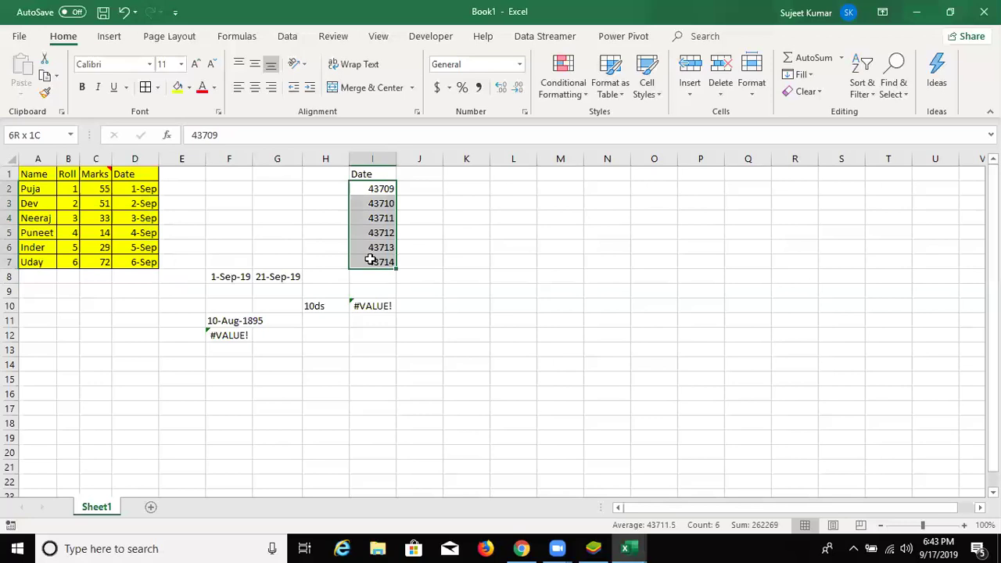
key("ctrl+shift+3")
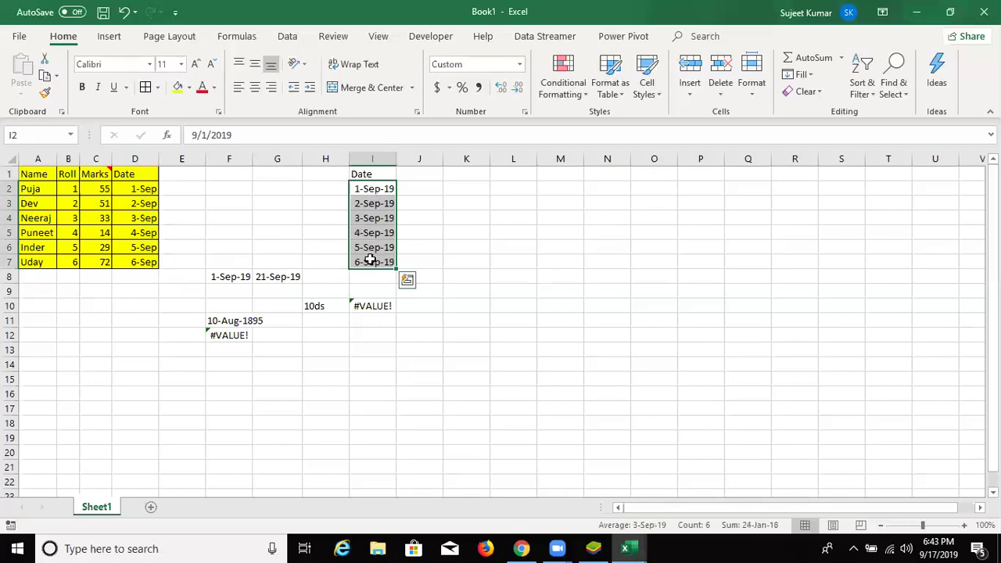
- Copy the full Date column D1:D7 for pasting at K1
left_click_drag(123, 180, 124, 250)
key("ctrl+c")
left_click(133, 256, "shift")
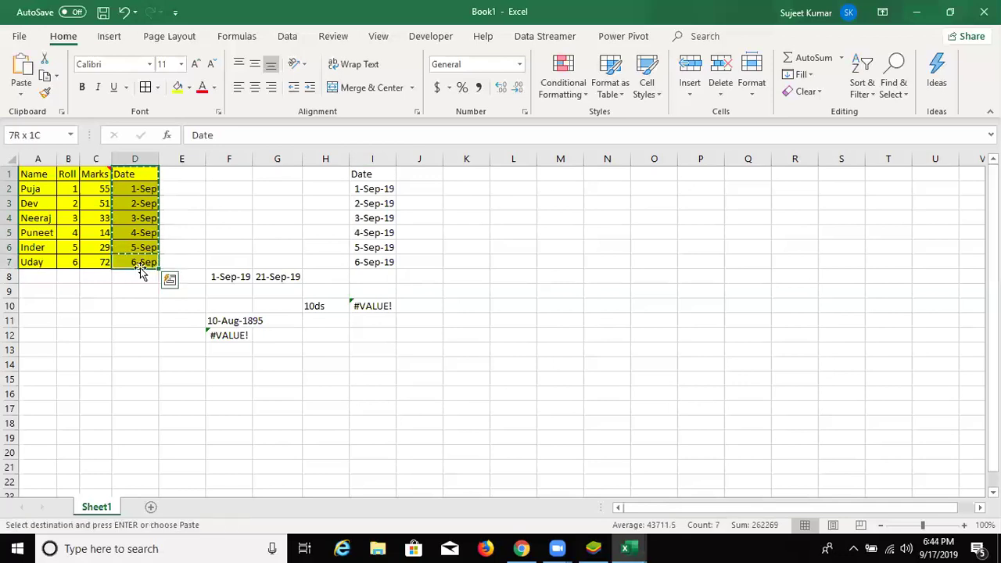
key("ctrl+c")
left_click(463, 175)
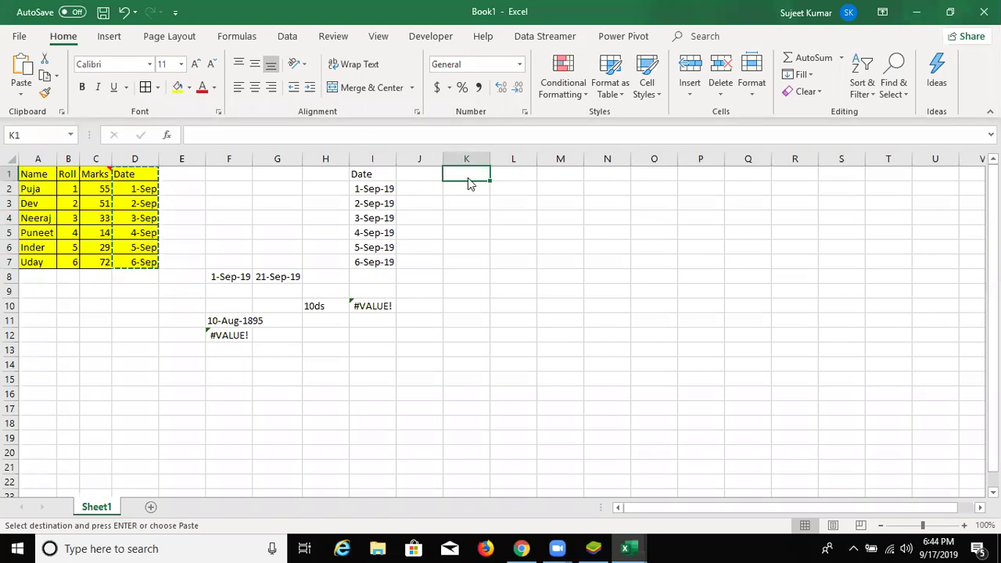
- Paste the Date column into K1:K7 as values and number formats, then view and cancel Format Cells
right_click(468, 178)
left_click(497, 257)
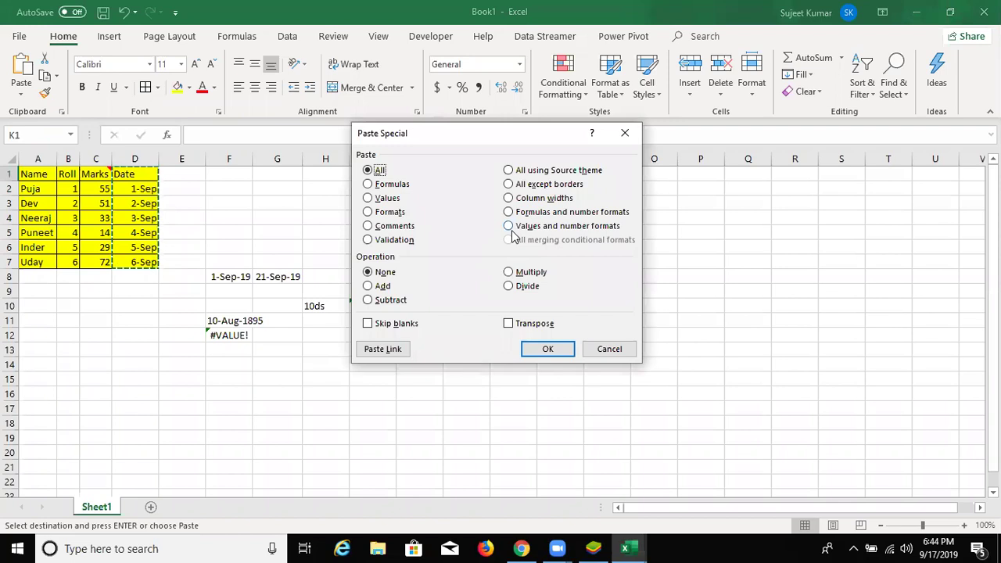
left_click(510, 226)
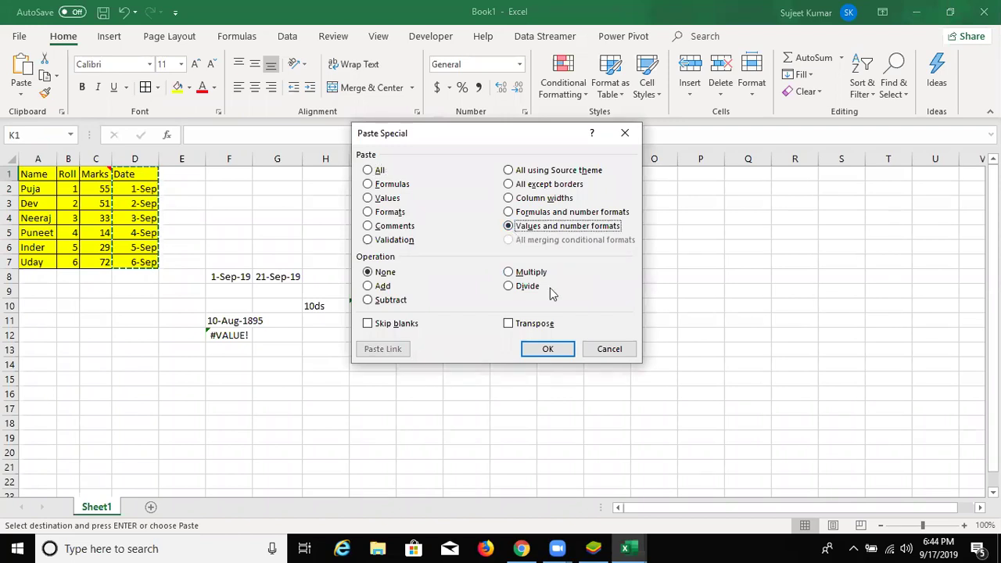
left_click(509, 212)
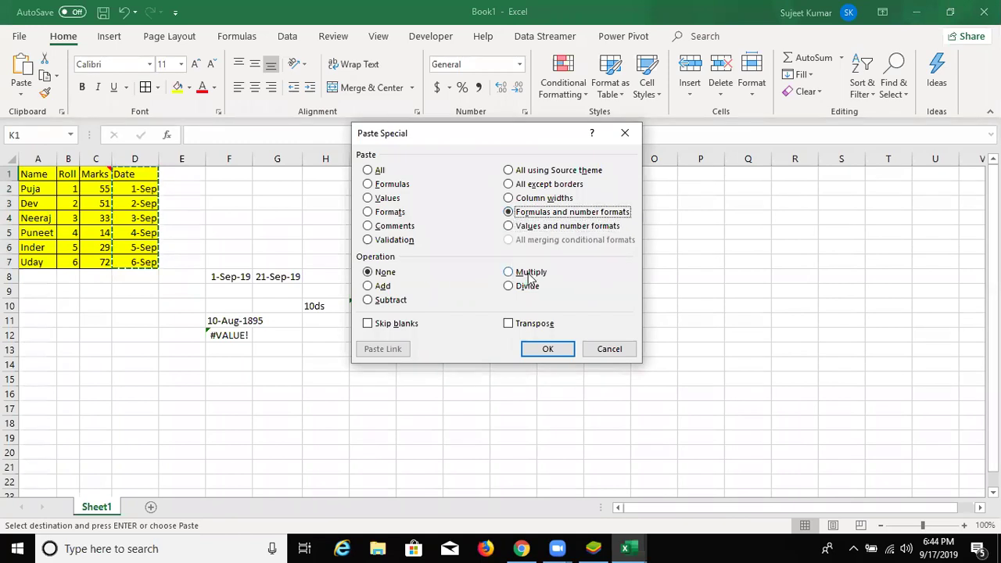
left_click_drag(509, 229, 516, 305)
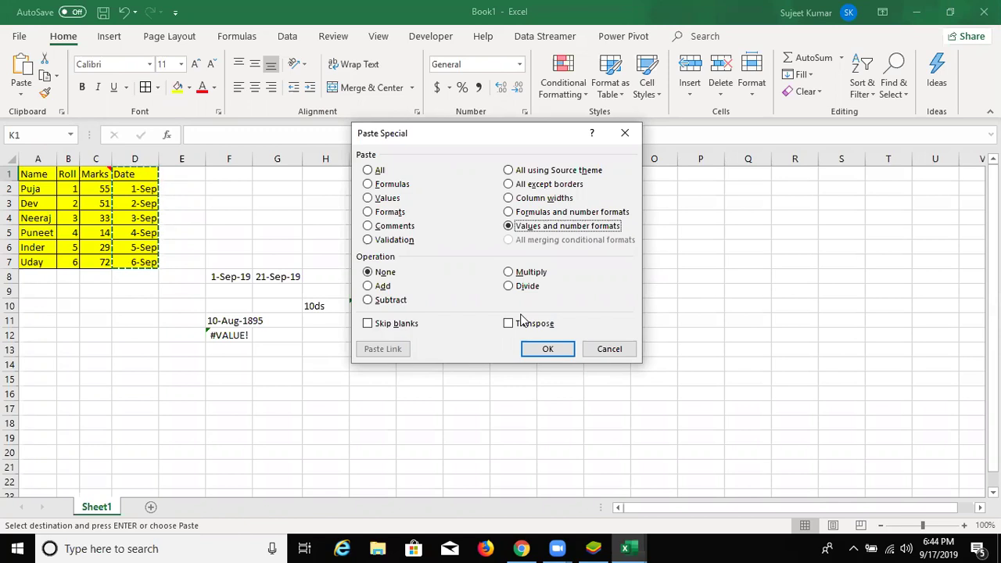
left_click(559, 353)
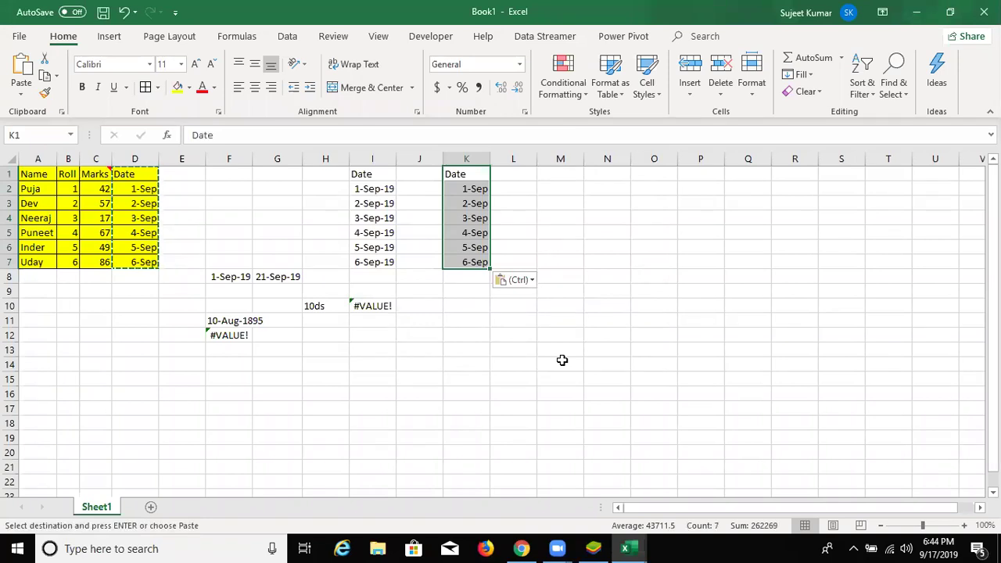
left_click(528, 112)
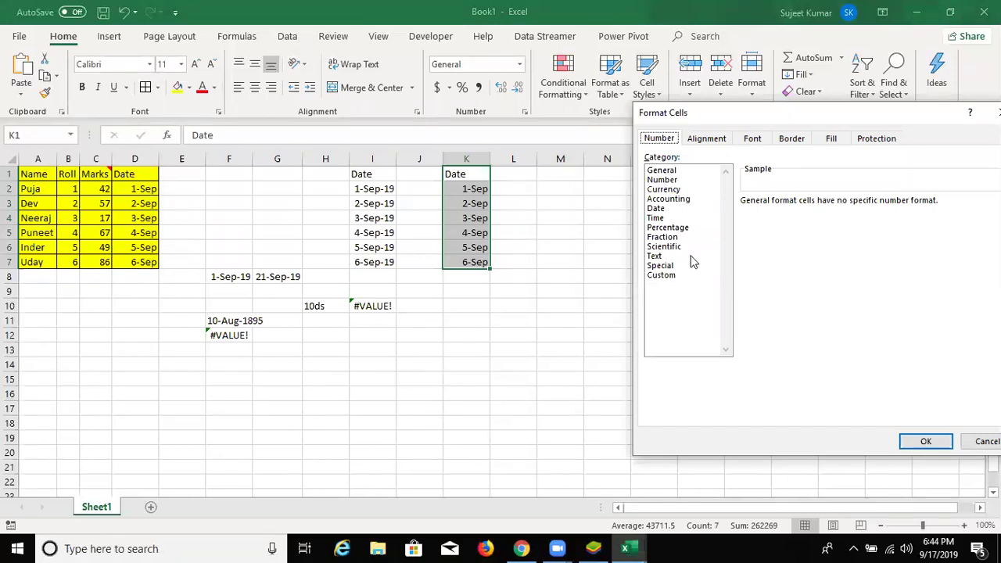
left_click(984, 441)
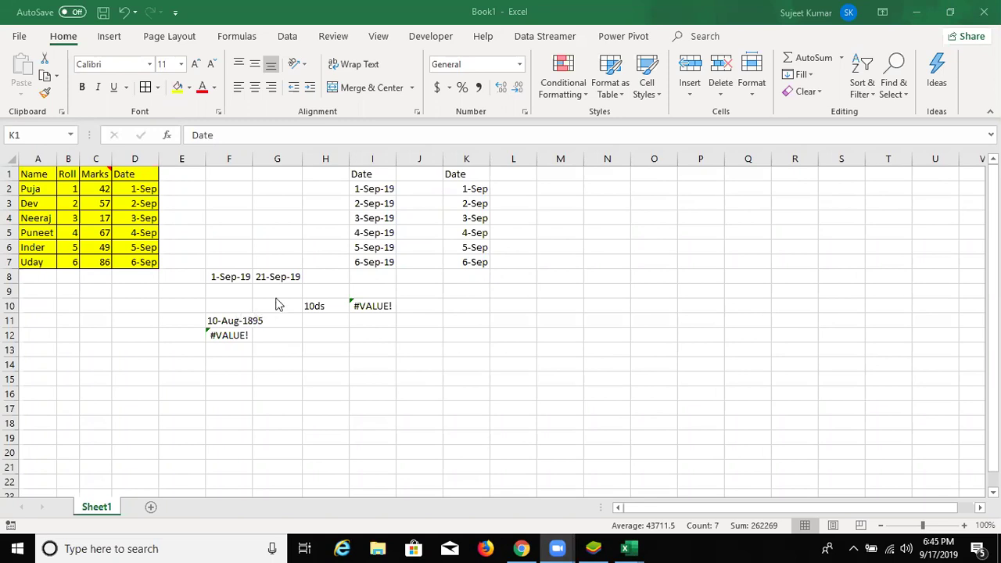
- Insert today's date in F14 with Ctrl+; and format it as General, showing 43725
left_click(224, 363)
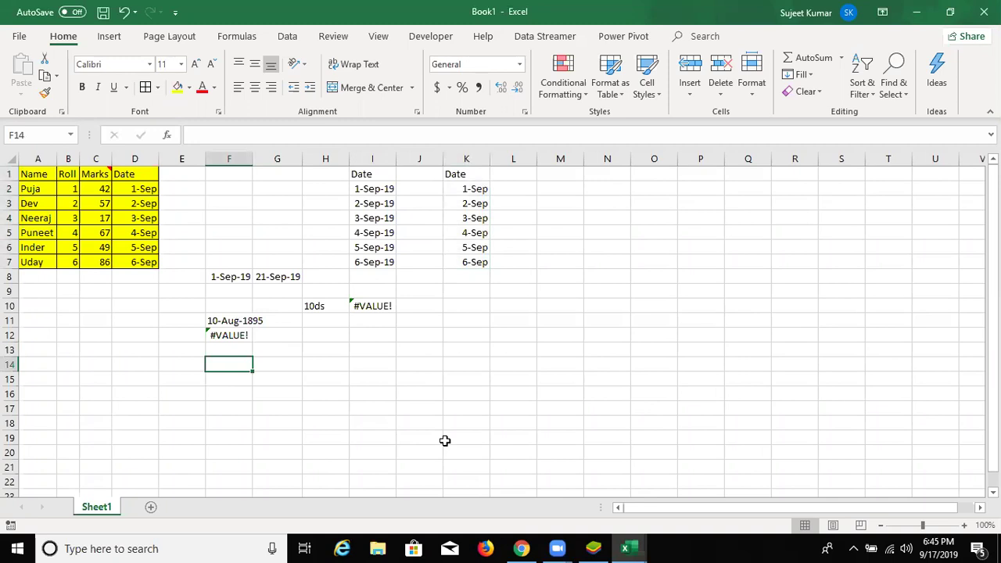
key("ctrl+semicolon")
key("Return")
key("Up")
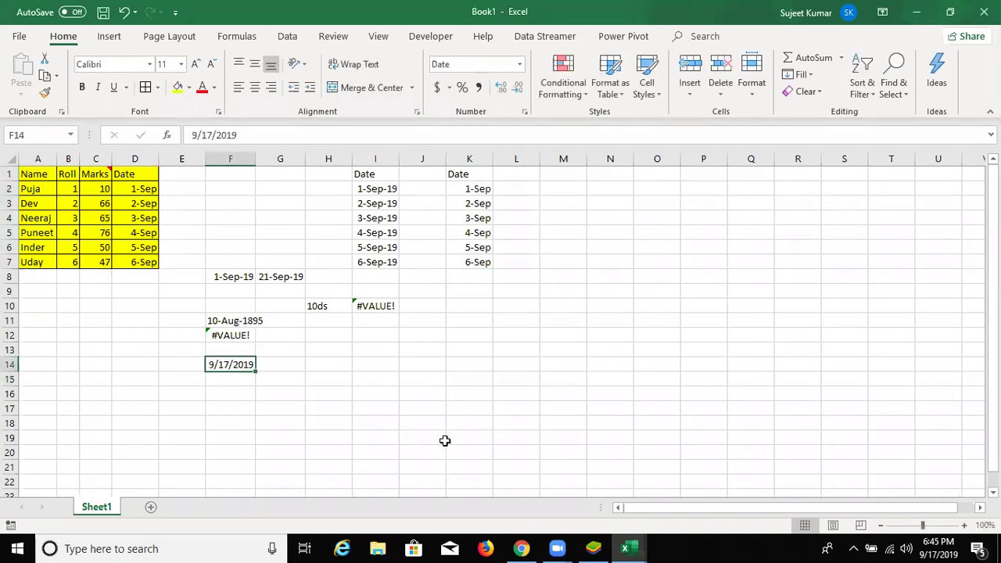
left_click(519, 65)
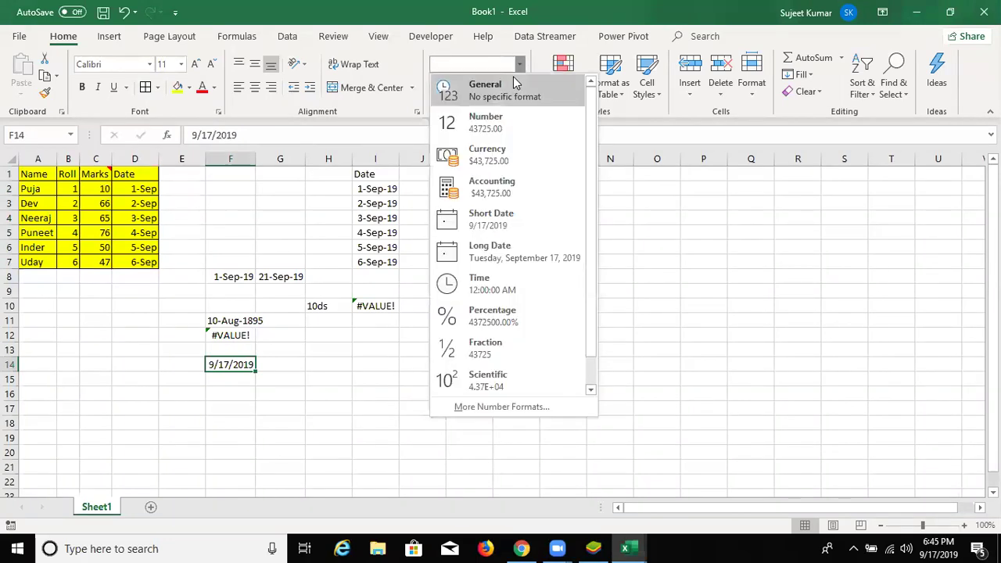
left_click(501, 86)
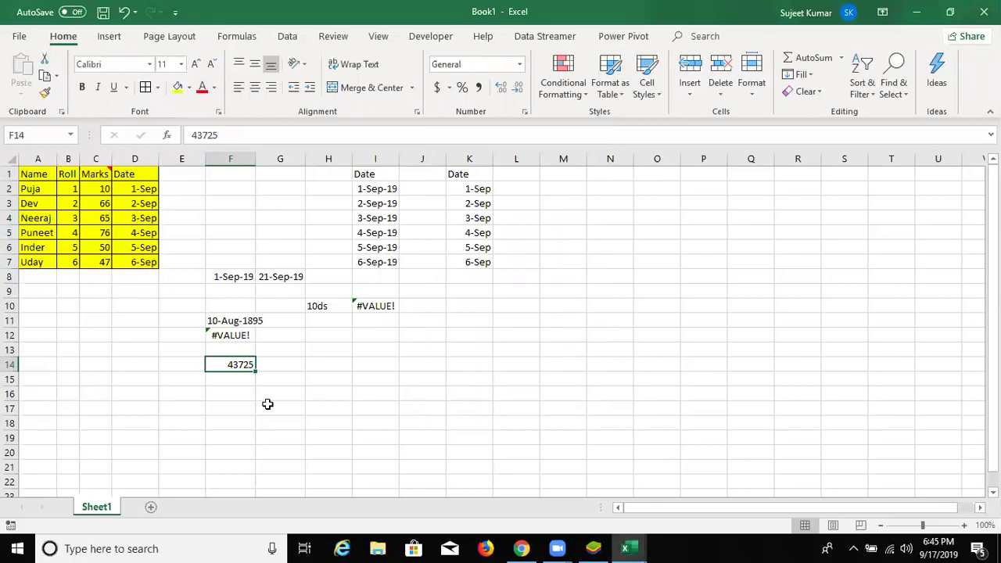
- Insert the current time in G14 with Ctrl+Shift+; and format it as General
left_click(279, 365)
key("ctrl+shift+semicolon")
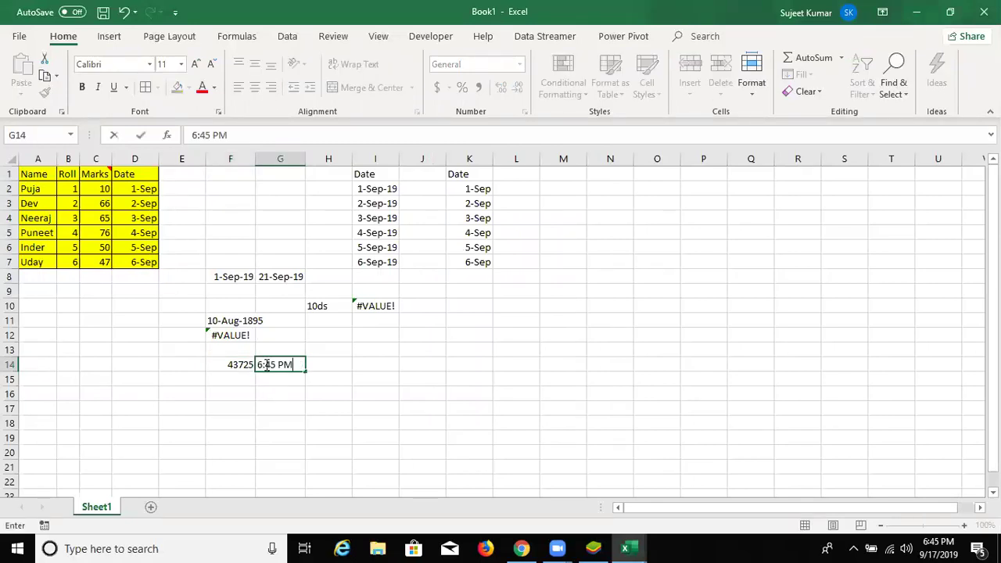
key("Return")
left_click(281, 362)
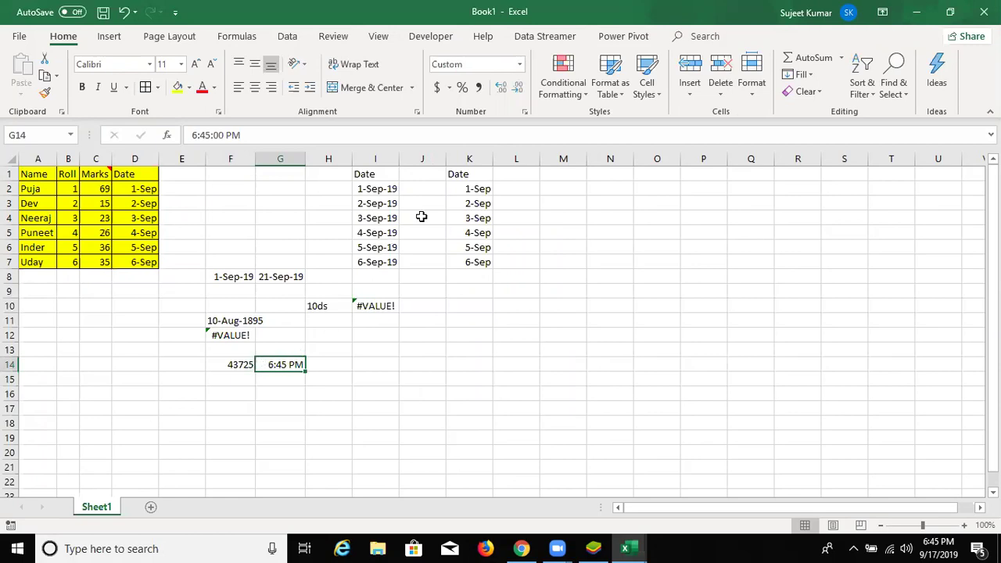
left_click(520, 66)
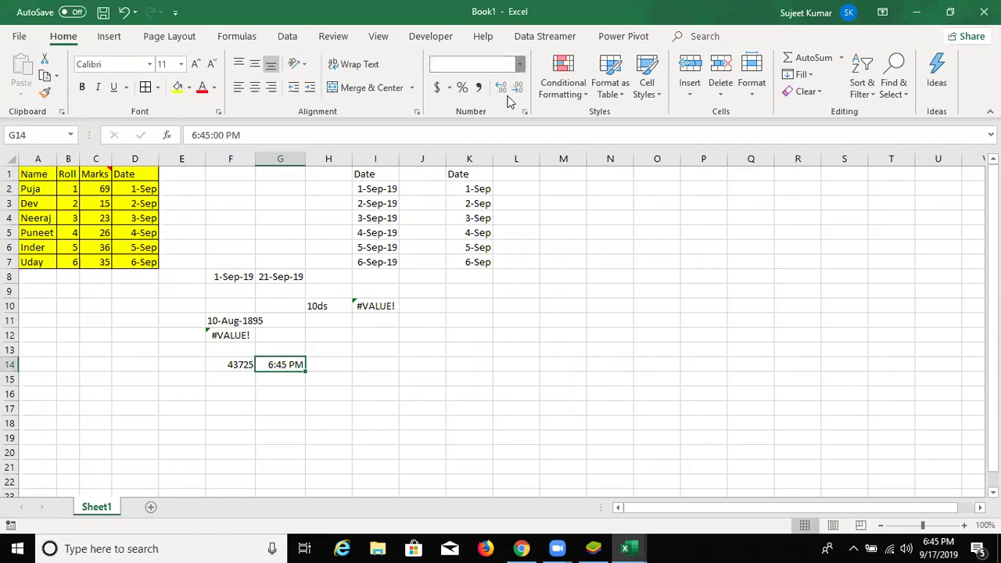
left_click(506, 94)
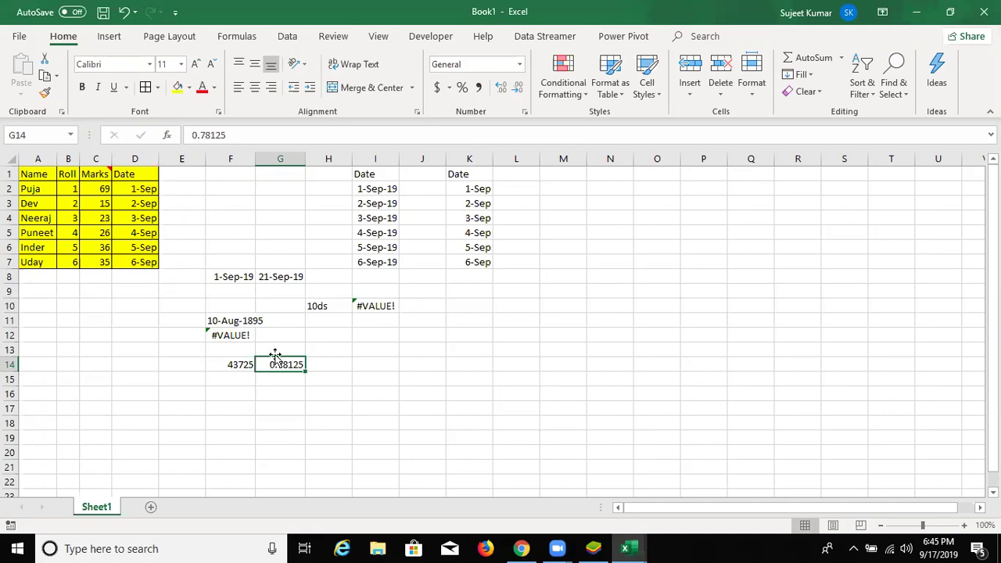
- Enter 24:00 in G14 and format it as General, showing 1
type("24:")
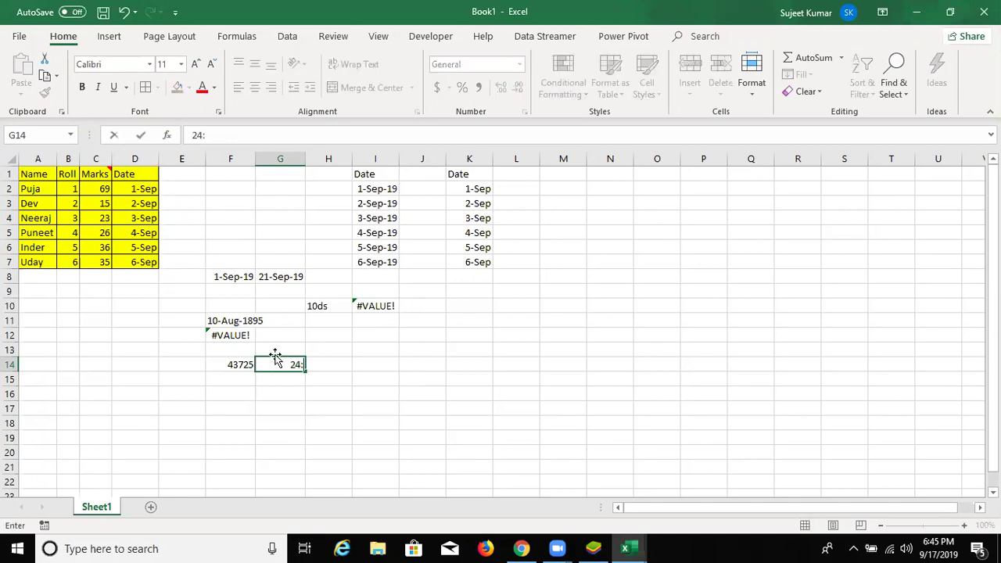
type("00")
key("Return")
left_click(275, 356)
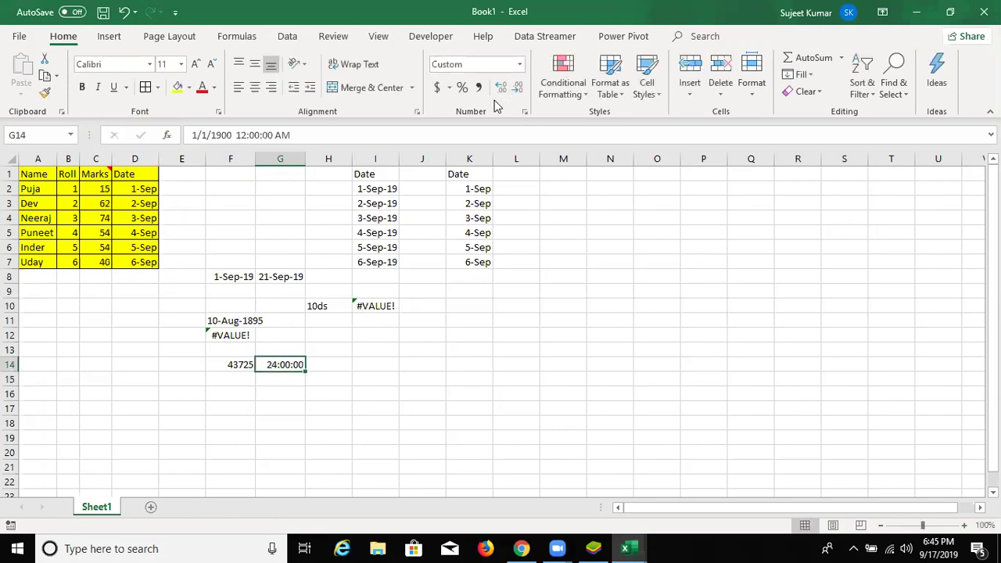
left_click(519, 64)
left_click(498, 92)
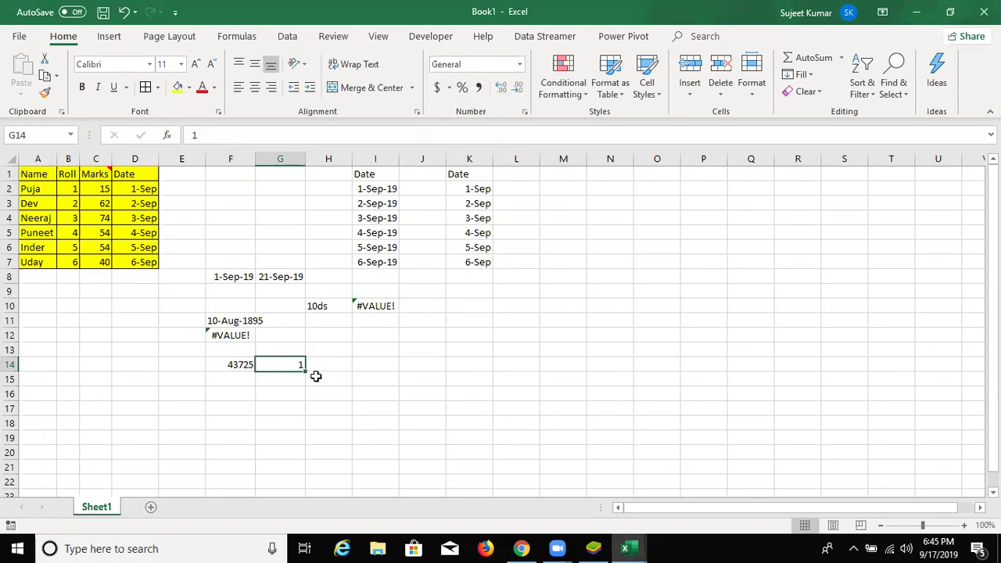
- Enter 32:20 in G14, inspect its stored 1/1/1900 8:20:00 value, and show it as General 1.3472222
type("32:20")
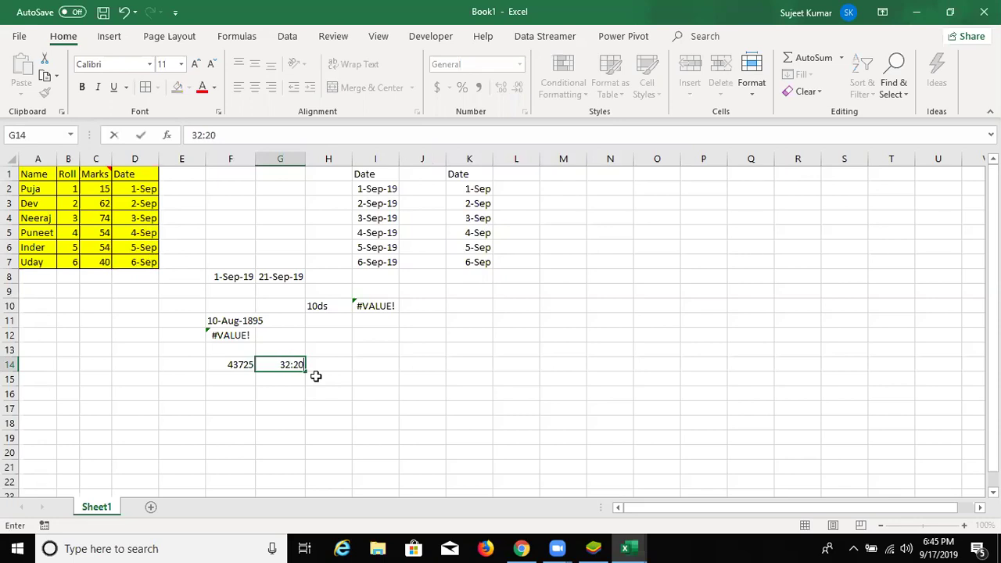
key("Return")
key("Up")
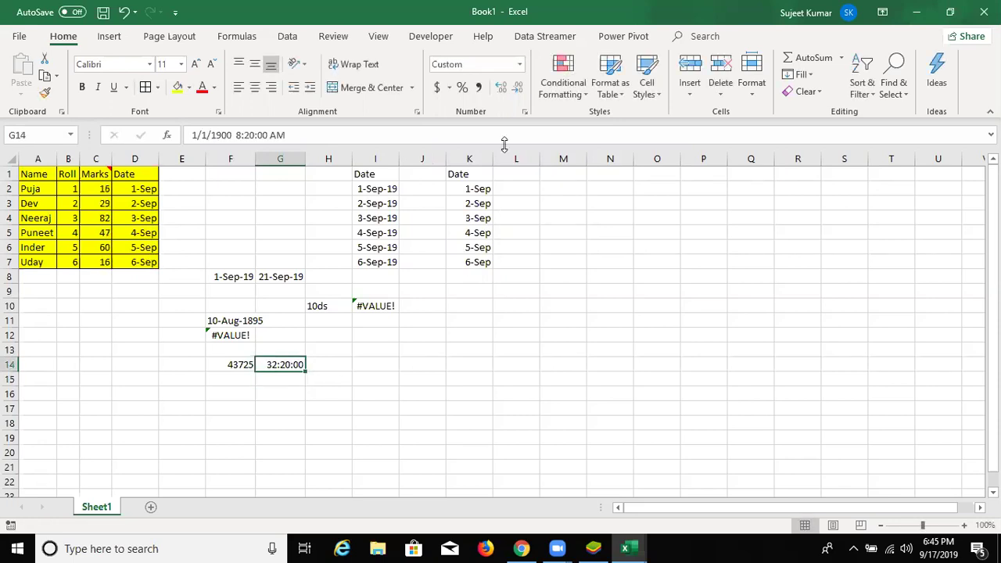
left_click(234, 135)
double_click(234, 135)
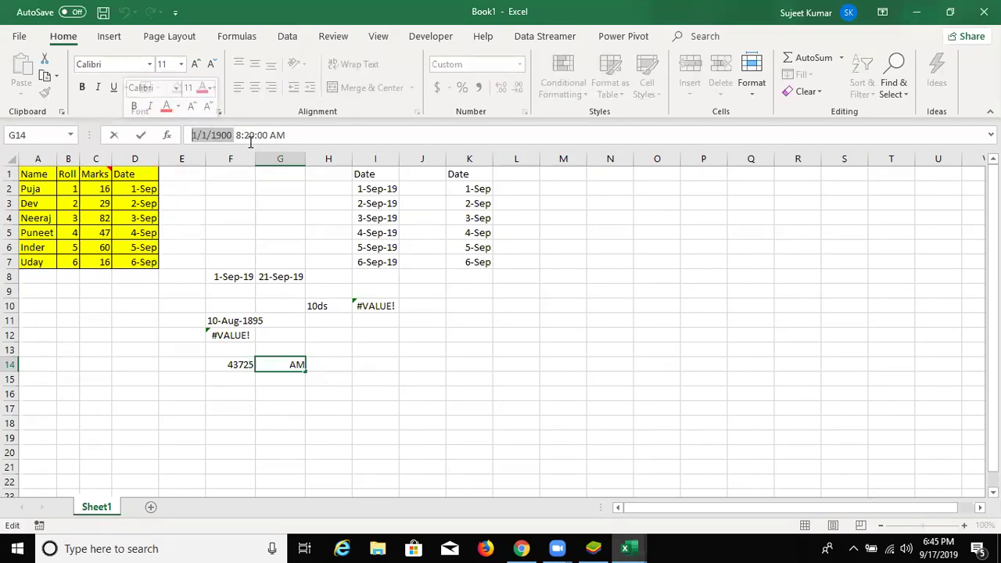
left_click_drag(237, 135, 267, 135)
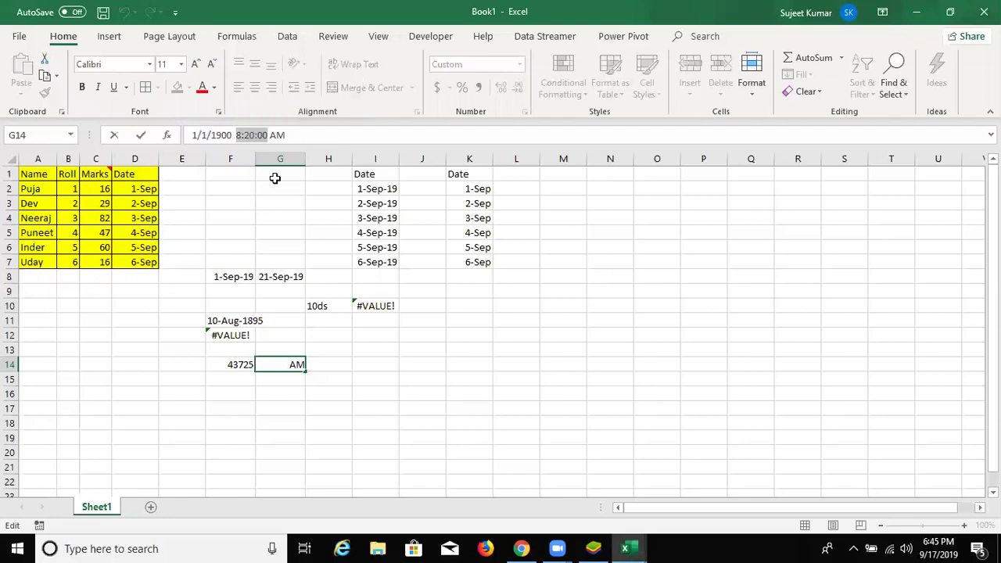
key("Escape")
left_click(519, 66)
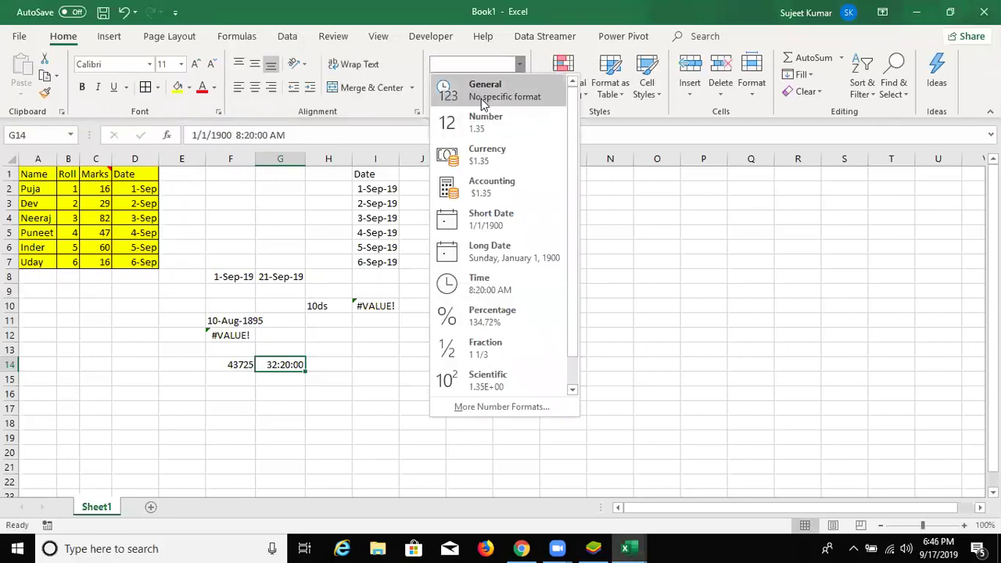
left_click(483, 101)
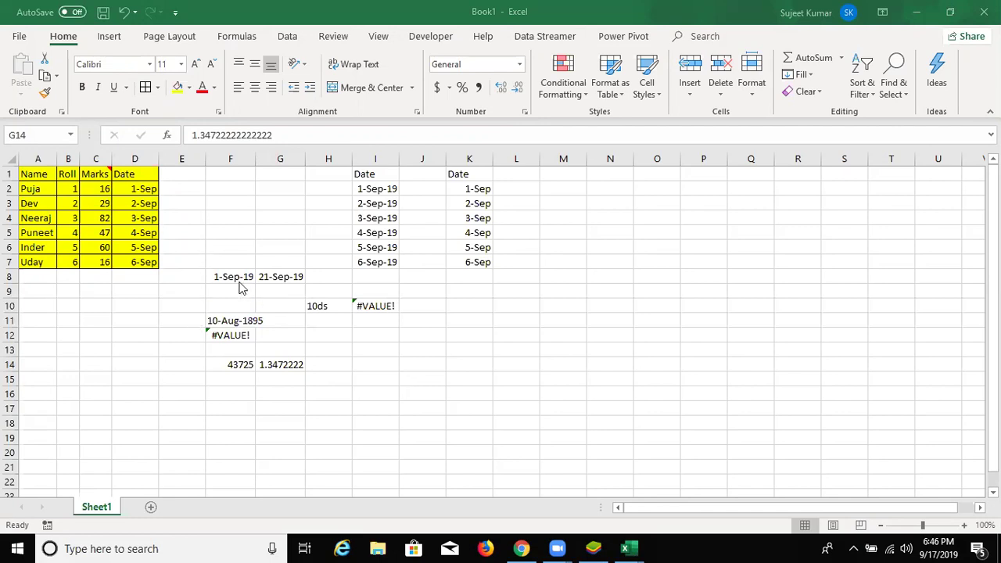
- Insert today's date into F16 and reformat it as the General number 43725
left_click_drag(227, 159, 460, 192)
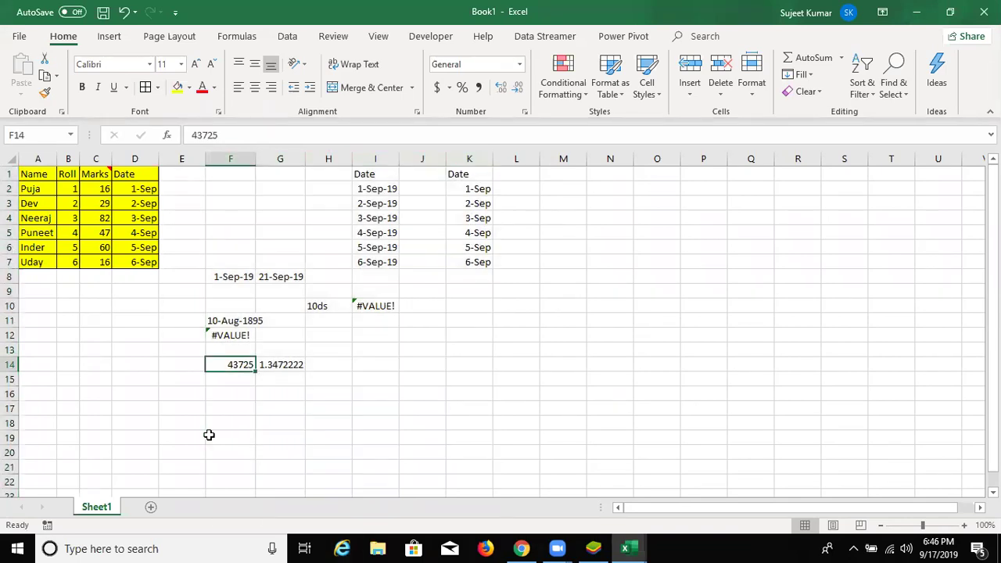
left_click(227, 392)
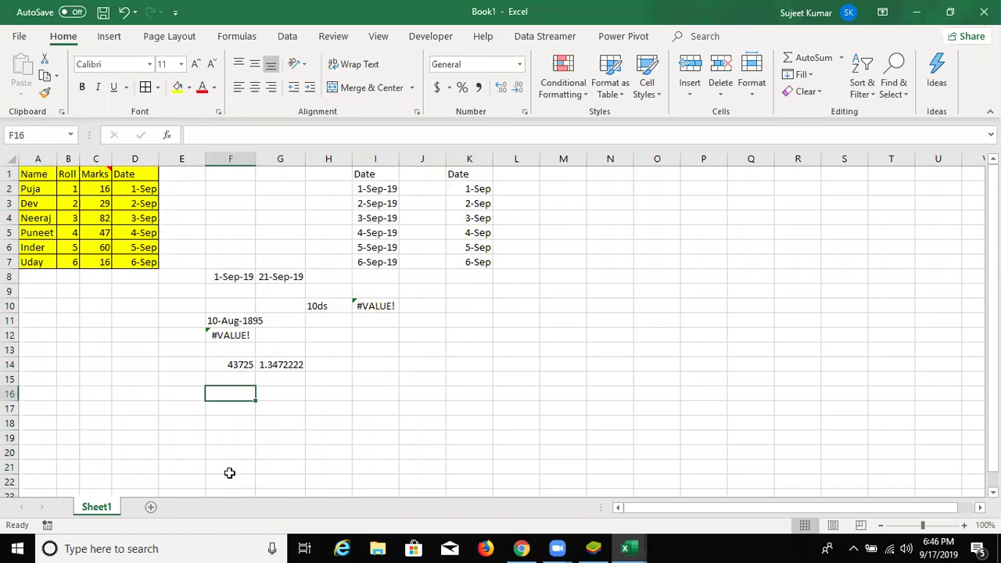
key("ctrl+semicolon")
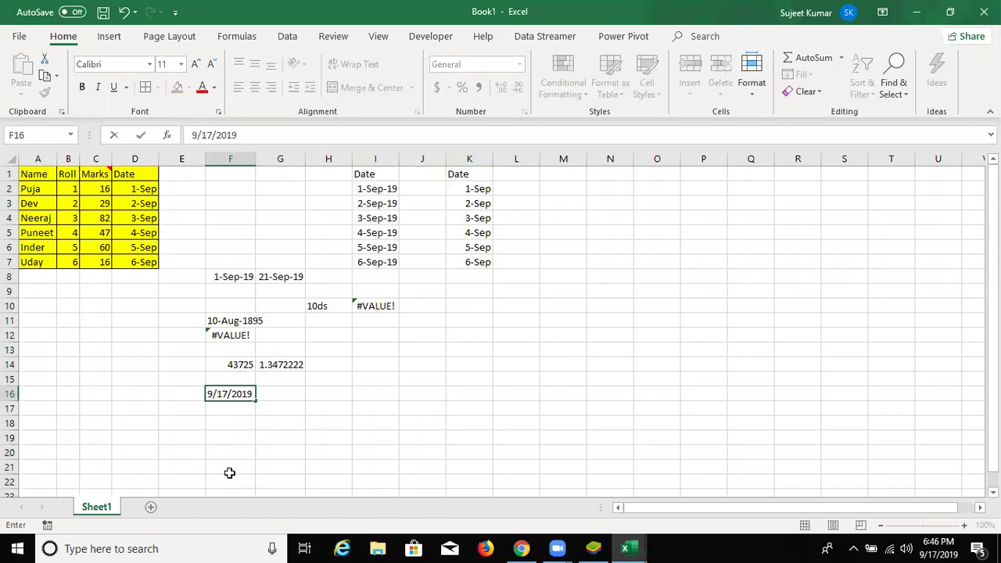
key("Return")
key("Up")
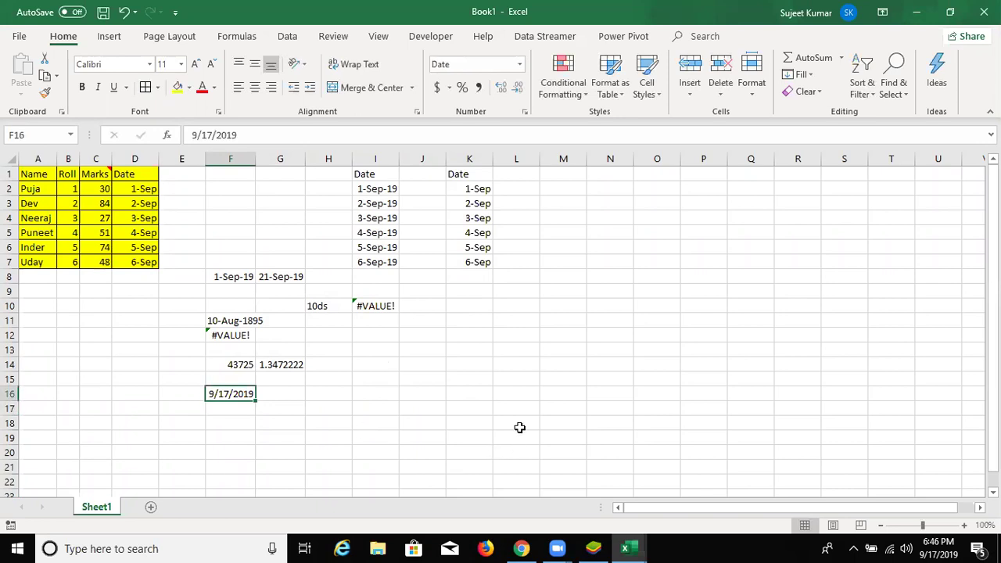
left_click(519, 64)
left_click(469, 84)
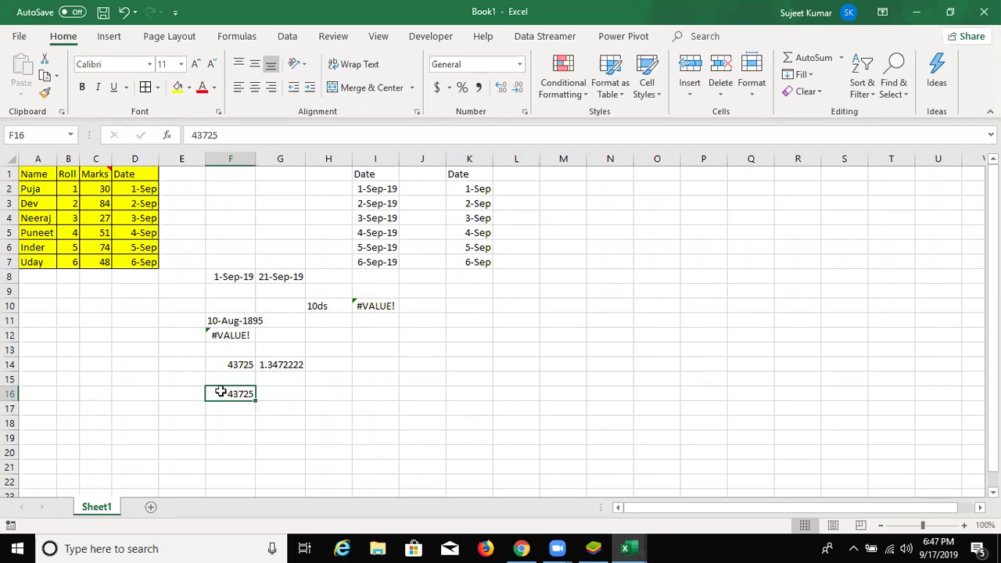
left_click(272, 398)
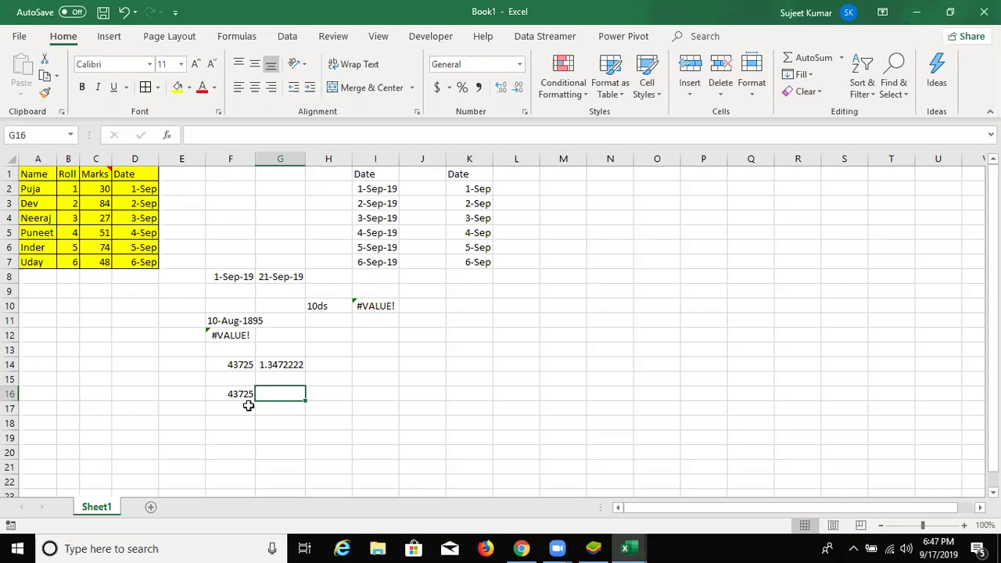
- Enter the current time in G16, show it as General 0.7826389, then type 24:00
key("ctrl+semicolon")
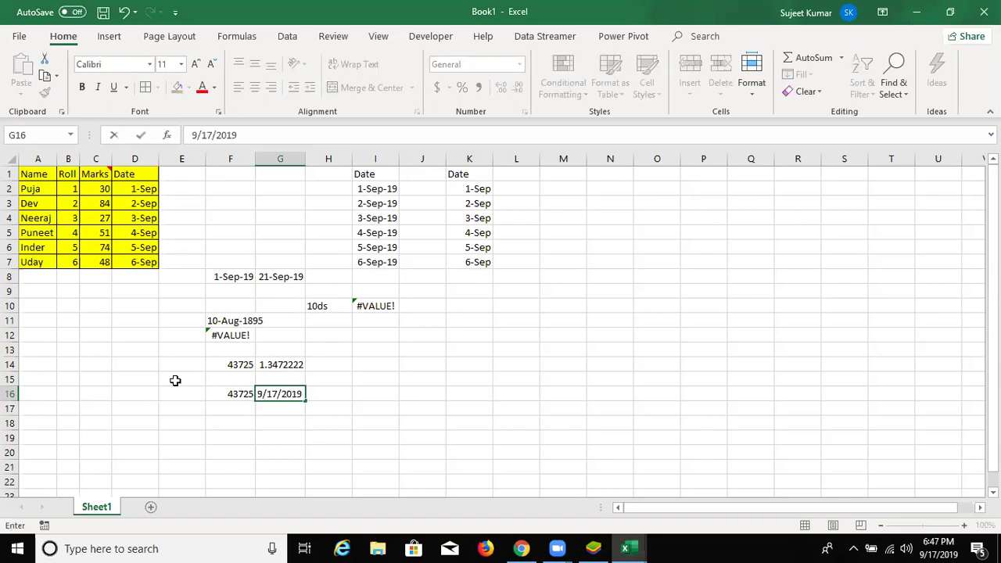
key("Escape")
key("ctrl+shift+semicolon")
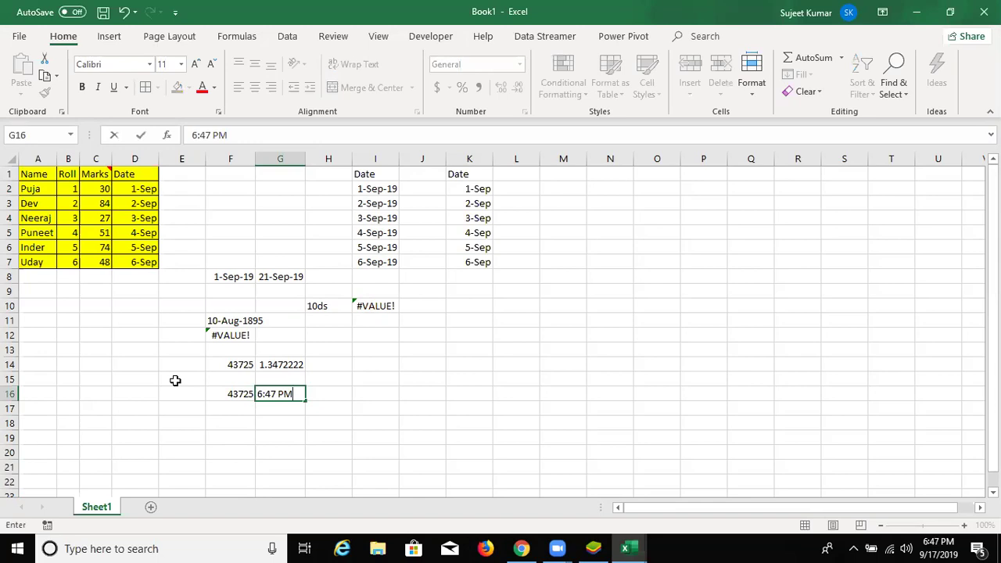
key("Return")
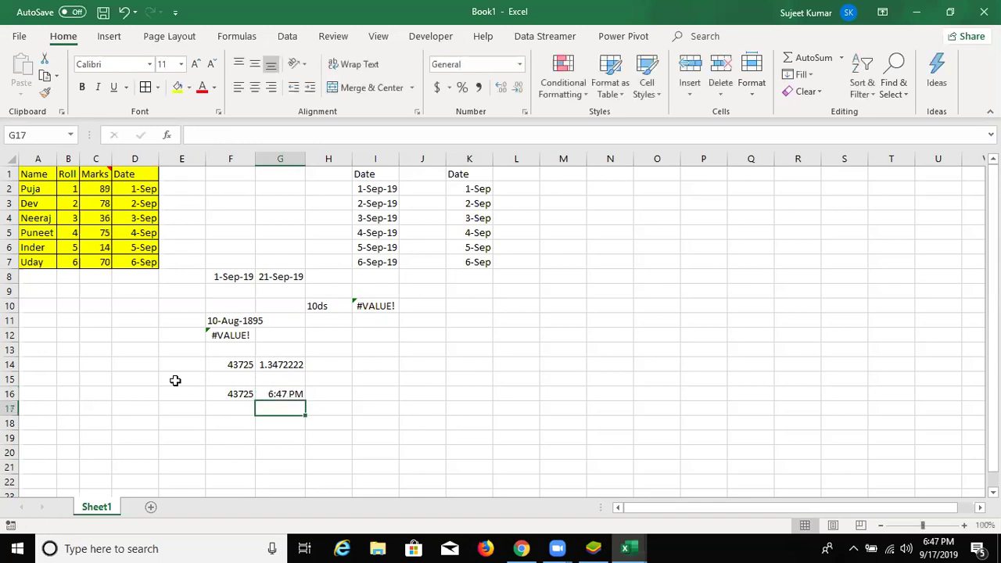
key("Up")
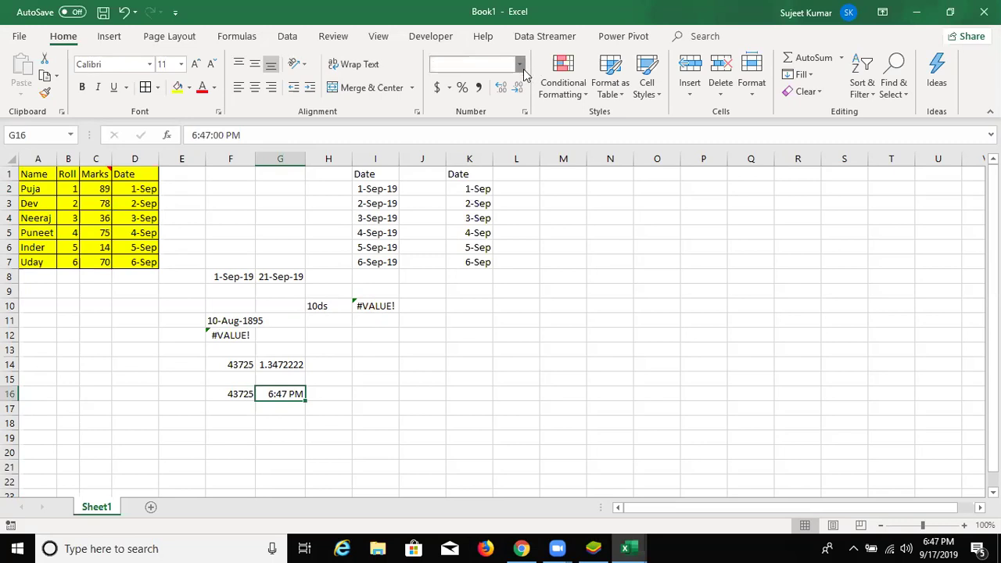
left_click(519, 64)
left_click(485, 83)
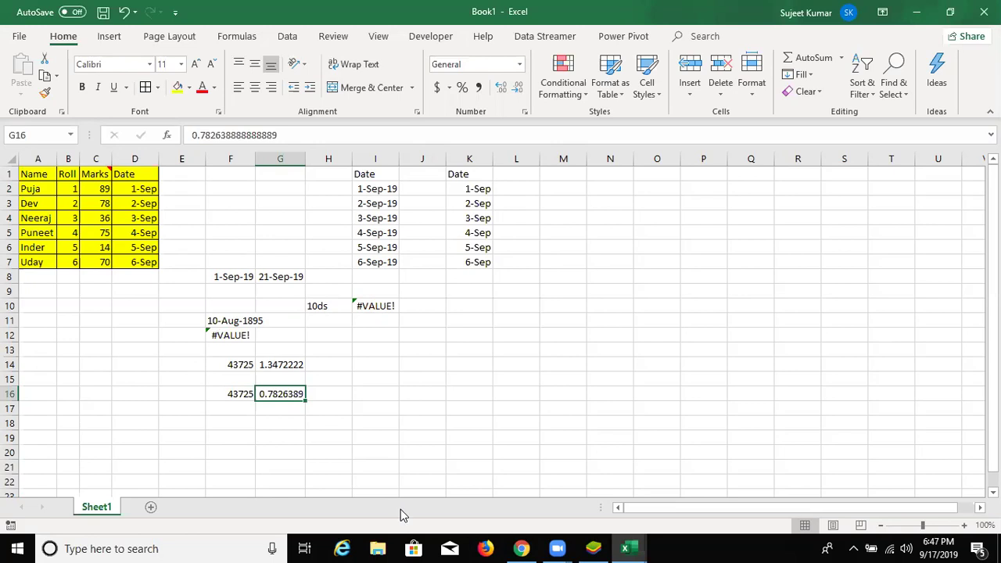
type("24:00")
- Commit 24:00 in G16 and apply the General number format
key("ctrl+Return")
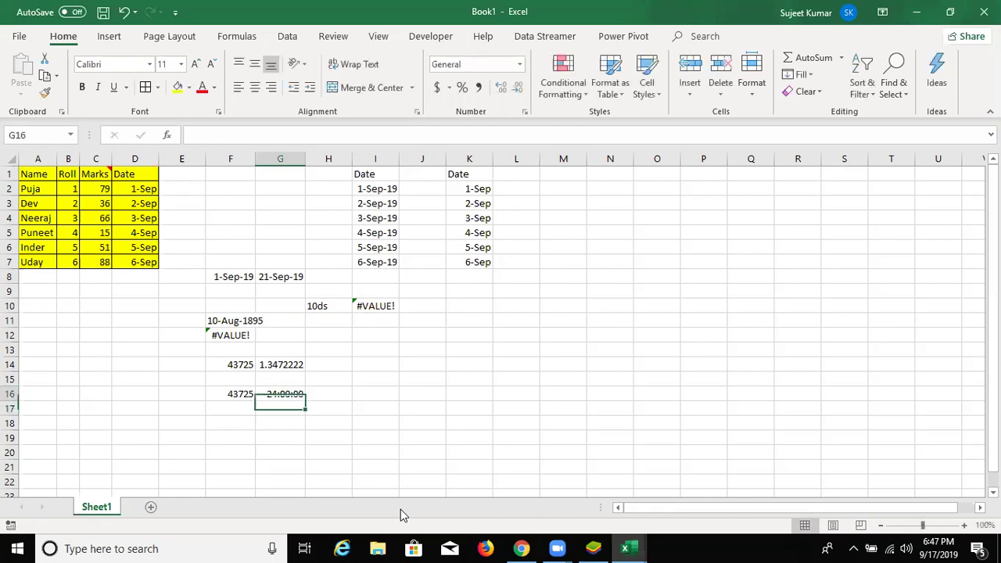
left_click(519, 64)
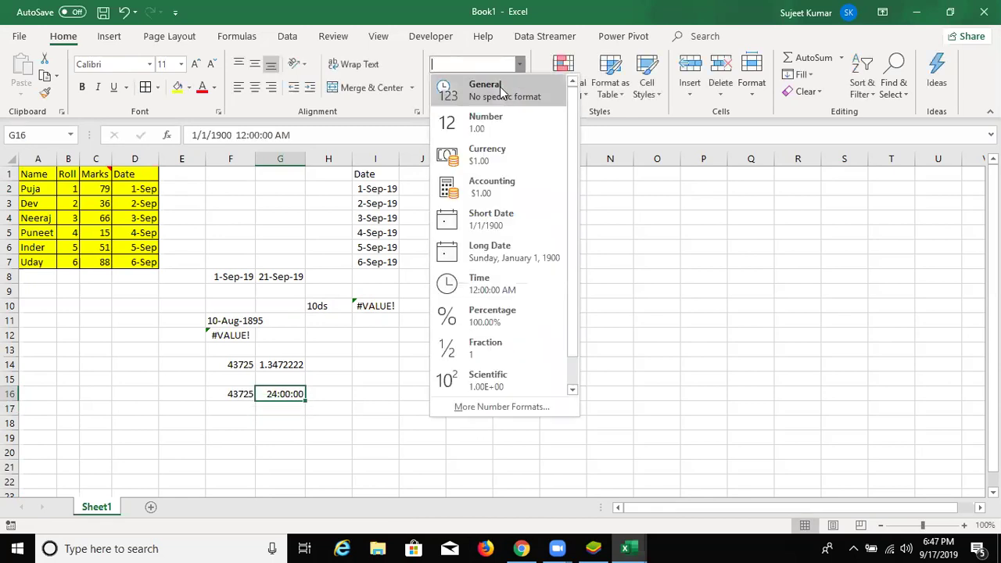
key("Return")
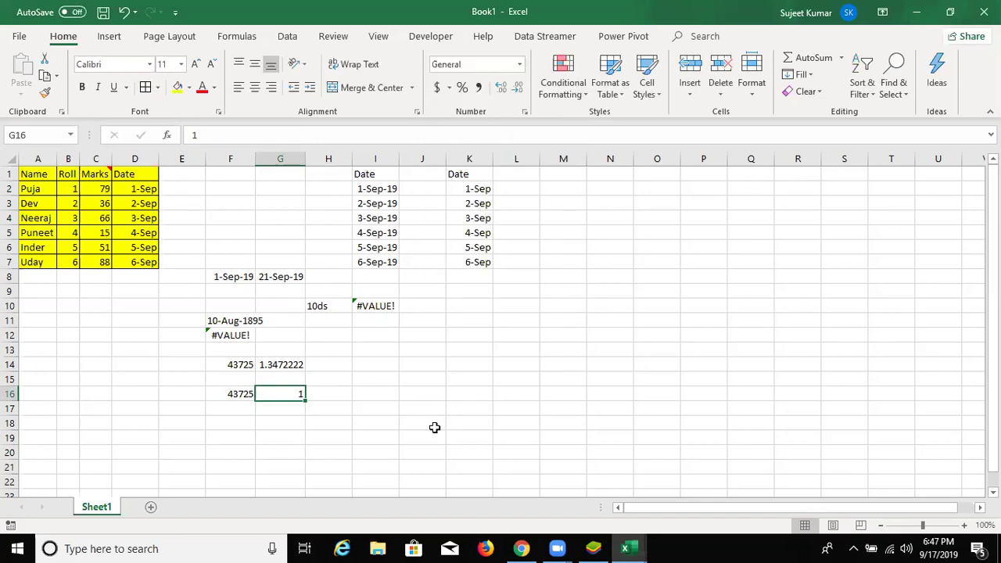
- Enter the duration 32:20 in G16 and convert it to the General value 1.3472222
type("32:20")
key("Return")
key("Up")
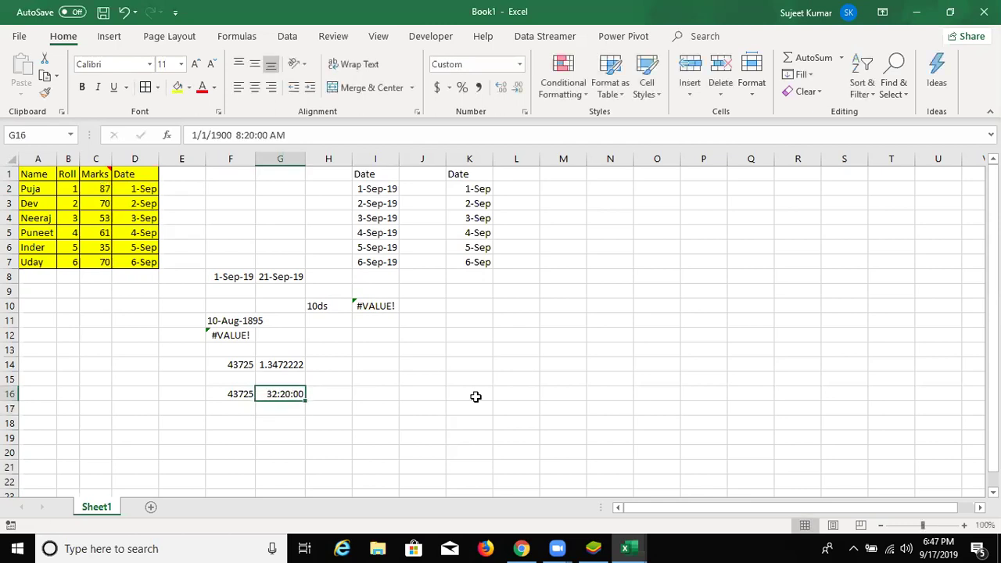
left_click(235, 136)
key("shift+End")
left_click_drag(261, 136, 270, 137)
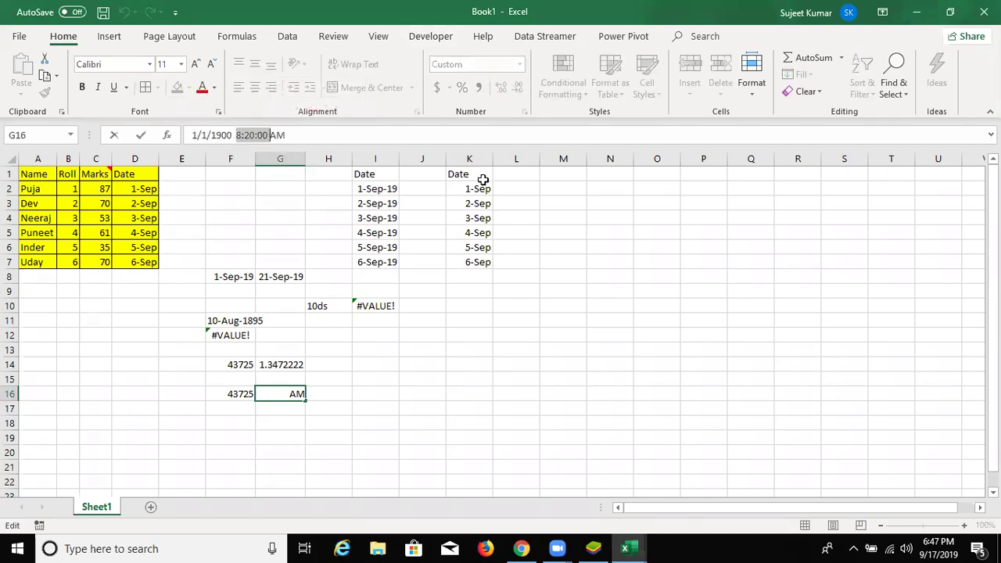
key("Escape")
left_click(519, 66)
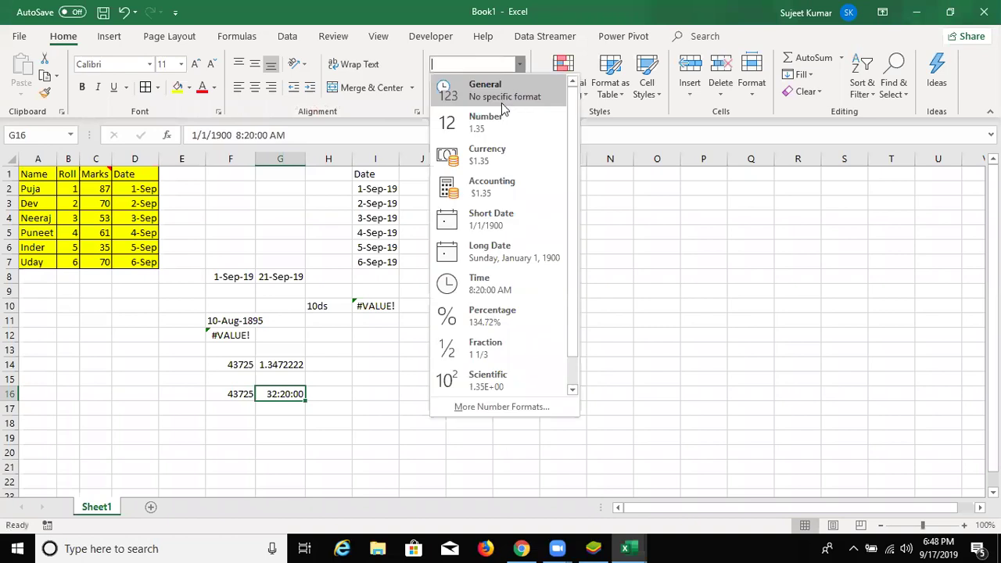
left_click(499, 102)
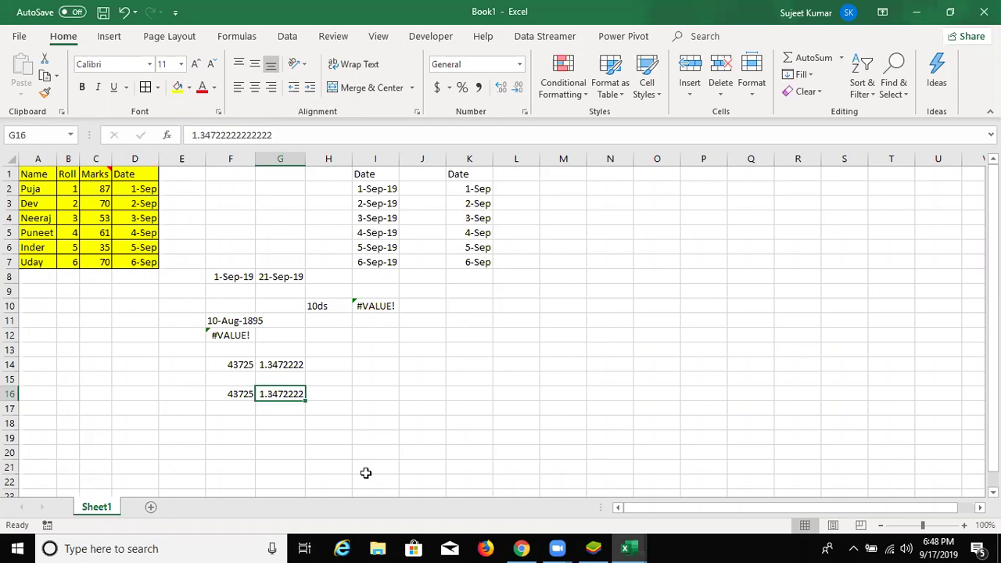
key("Right")
key("Right")
key("Left")
key("Left")
- Enter 0:01 in H16 and display it as the General value 1.15741E-05
key("Right")
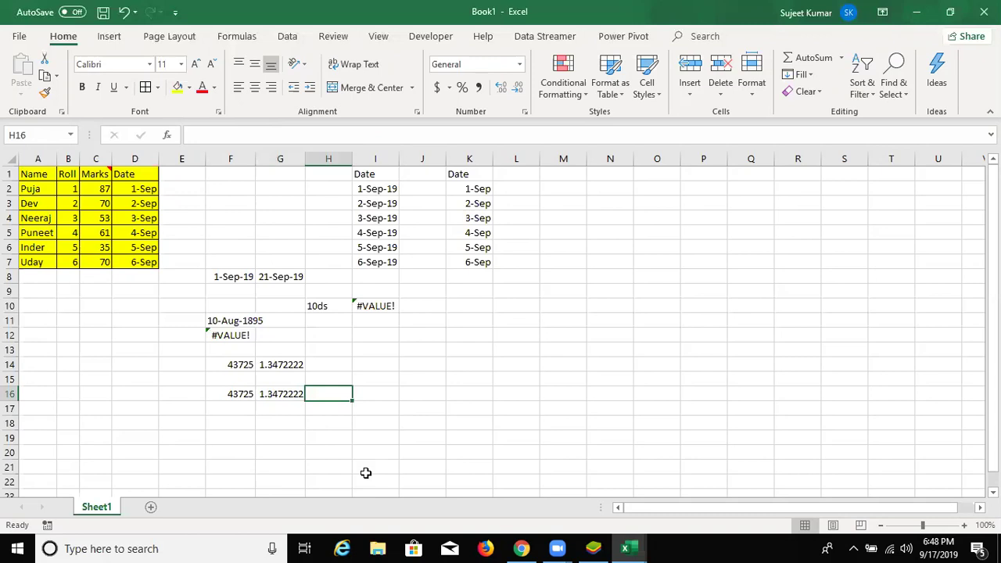
type("0:0:01")
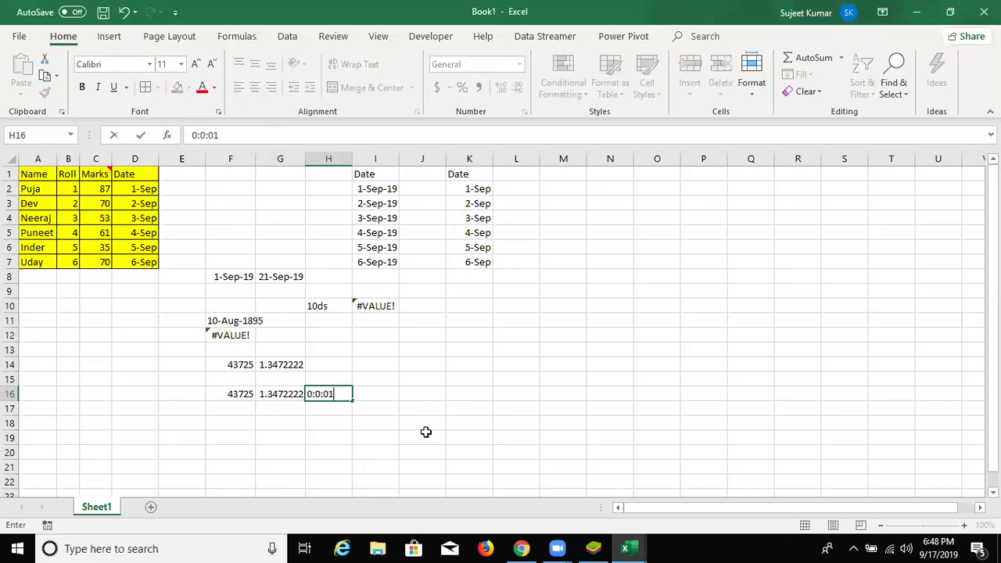
key("Return")
key("Up")
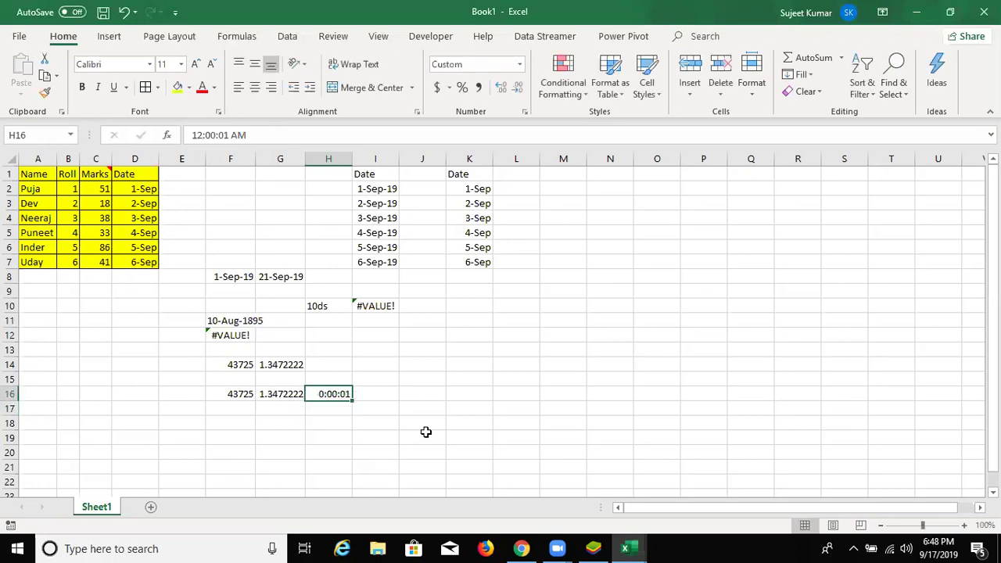
left_click(519, 64)
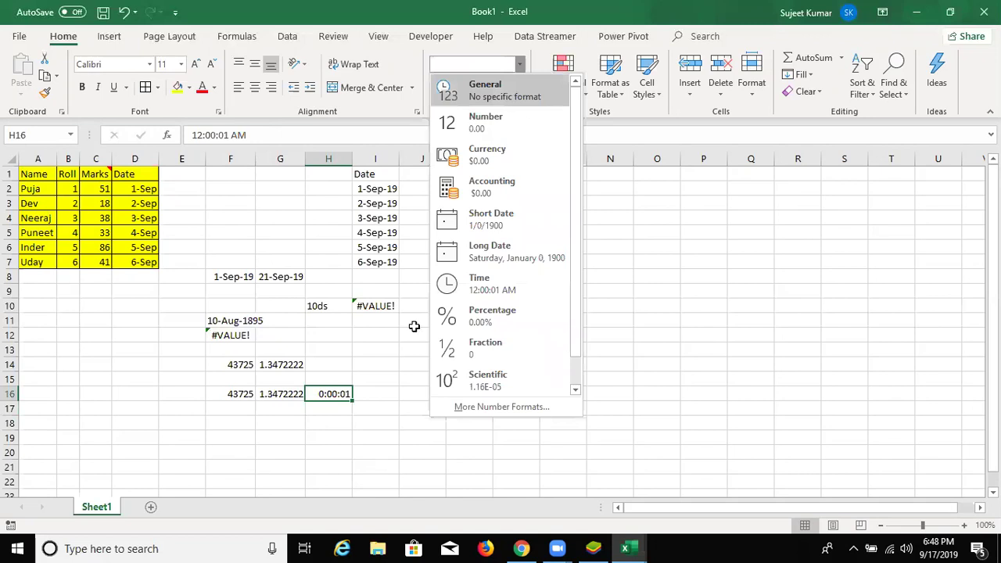
key("Return")
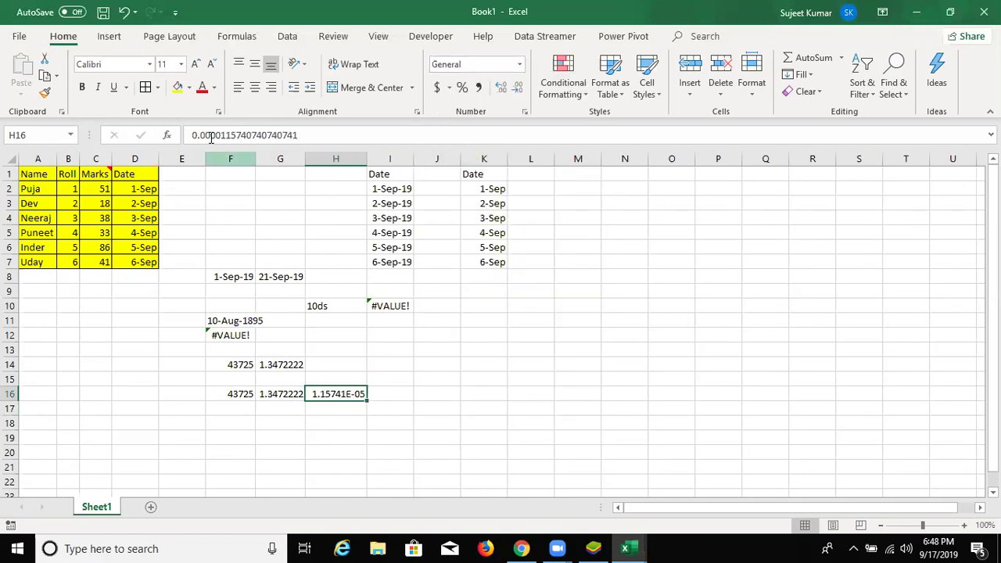
left_click_drag(220, 135, 321, 134)
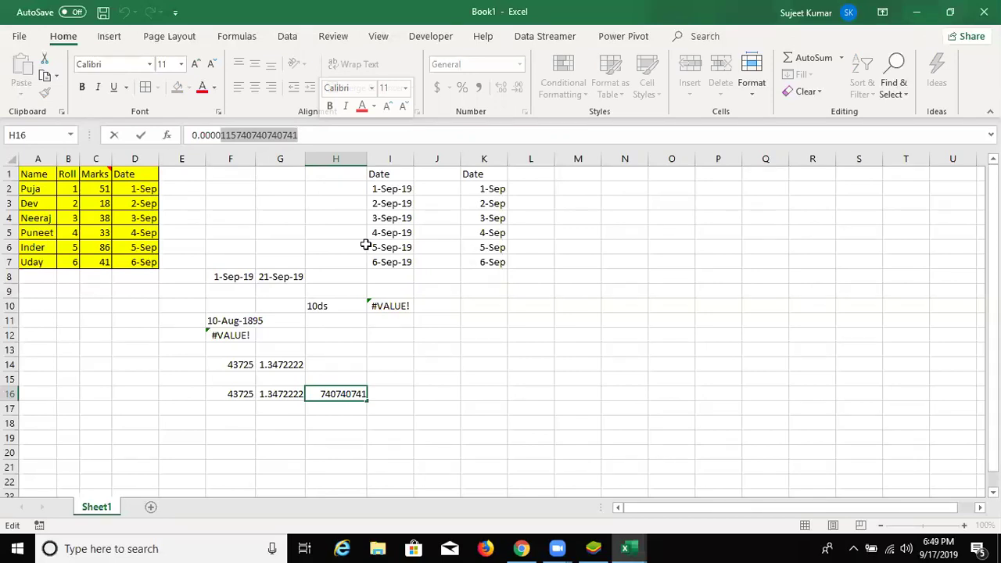
- Enter one minute (0:01:00) in H16 and show it as a General number
key("Escape")
type("0:")
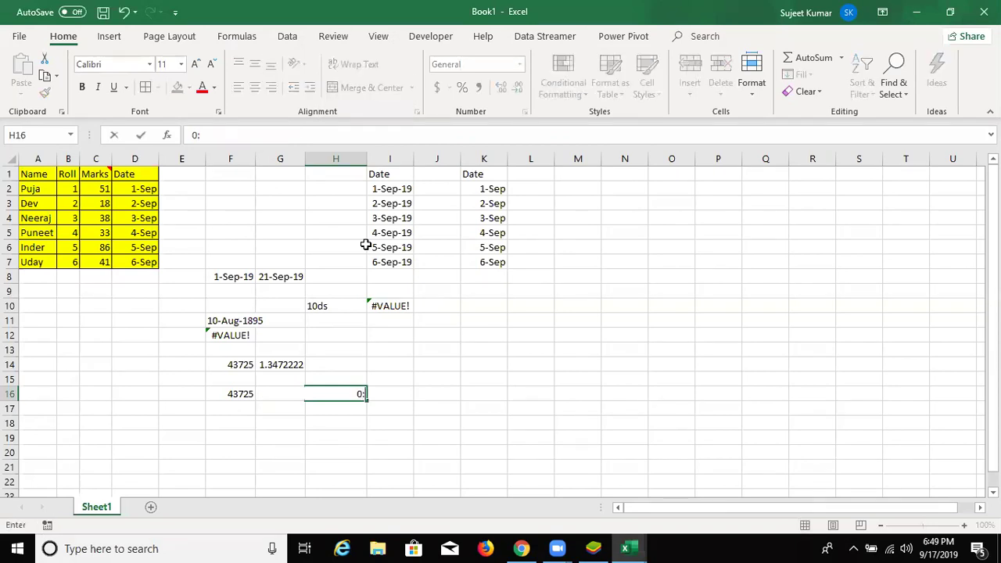
type("01:00")
key("Return")
key("Up")
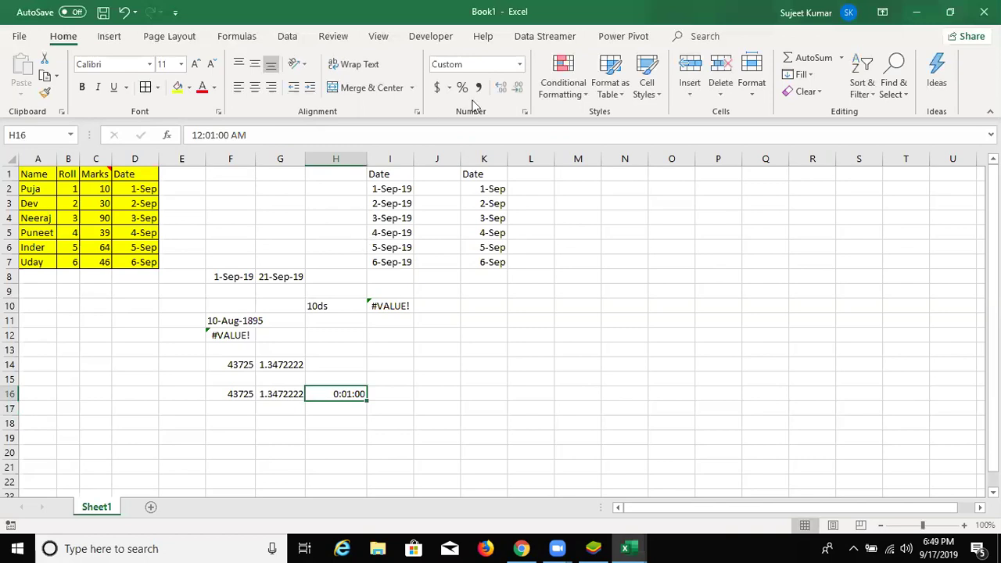
left_click(519, 64)
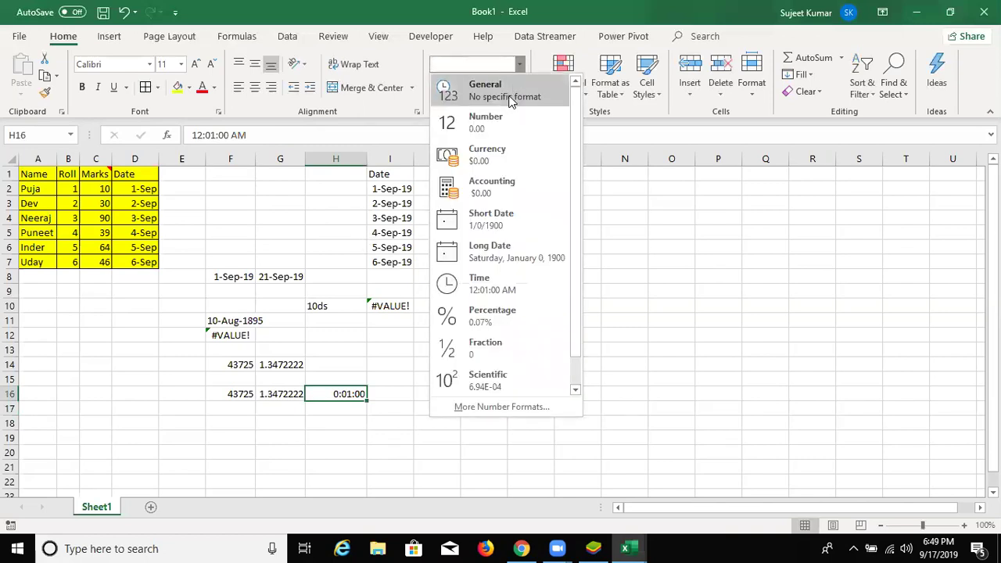
left_click(510, 102)
left_click_drag(295, 134, 216, 133)
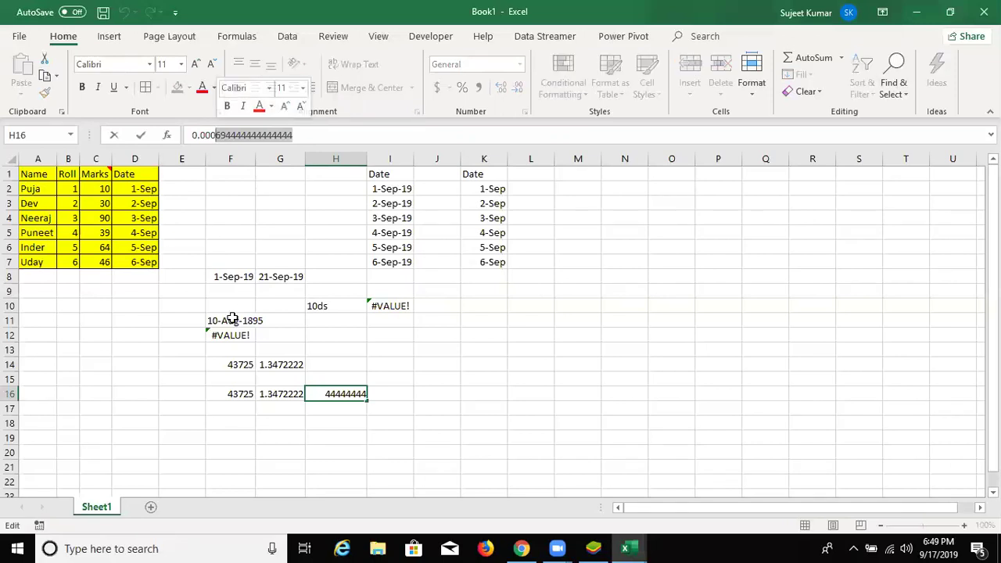
key("Escape")
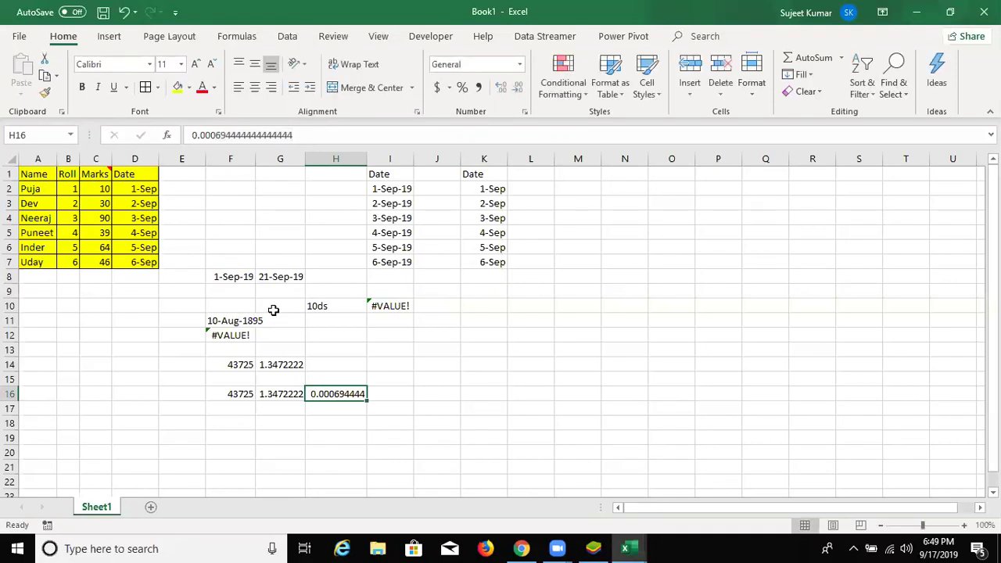
- Replace H16 with 1:00:00 and show it as the General value 0.041666667
type("1:00")
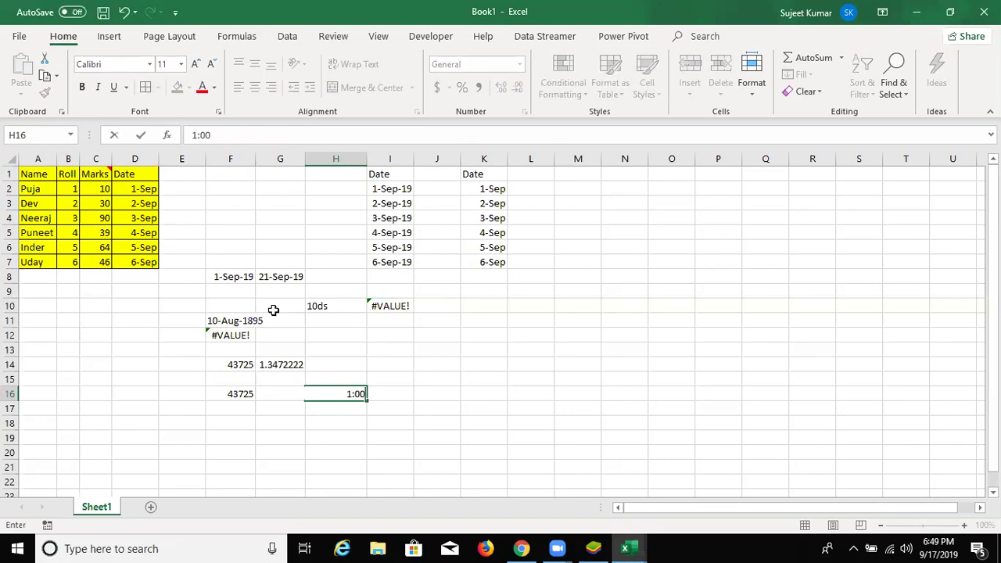
type(":00")
key("Return")
key("Up")
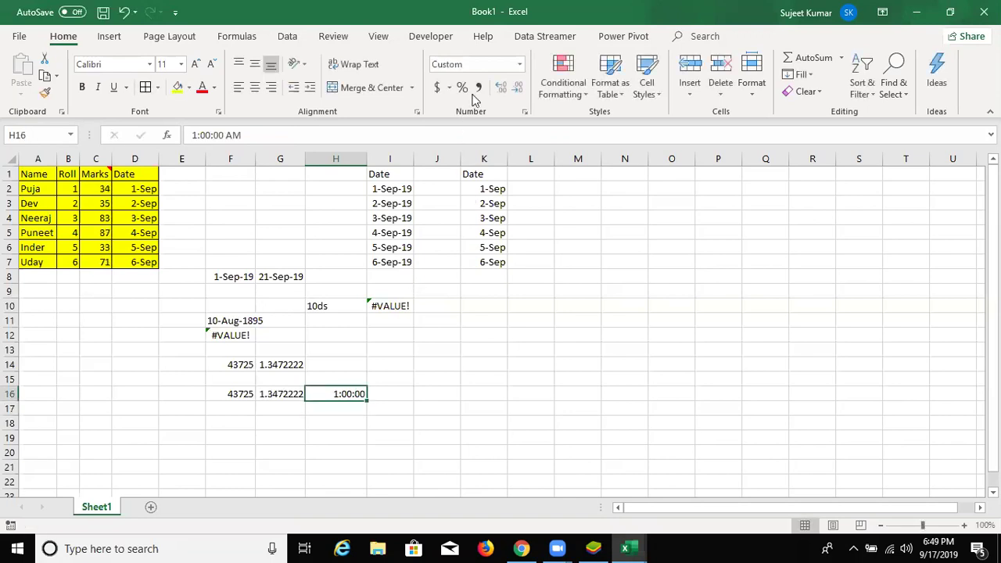
left_click(519, 64)
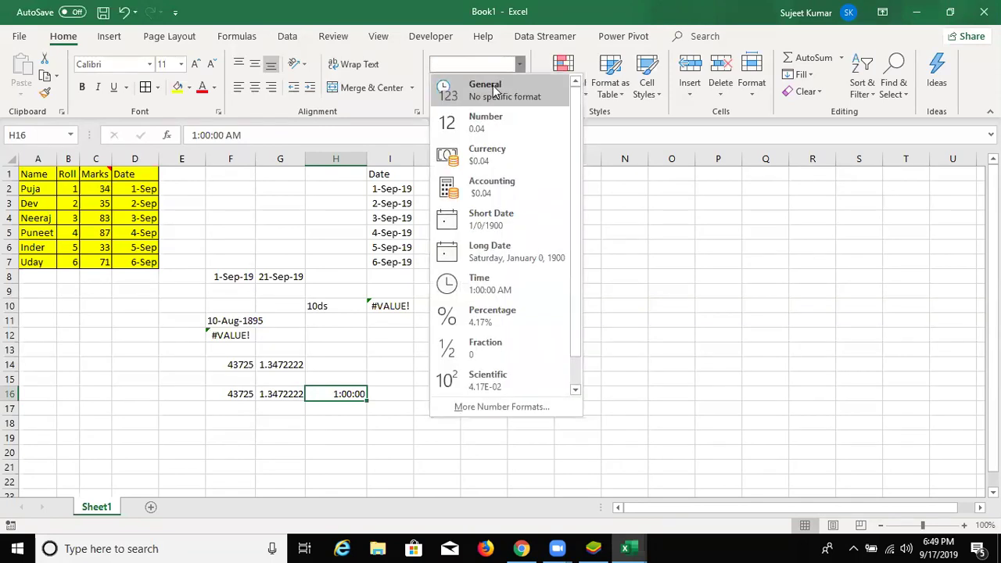
left_click(496, 90)
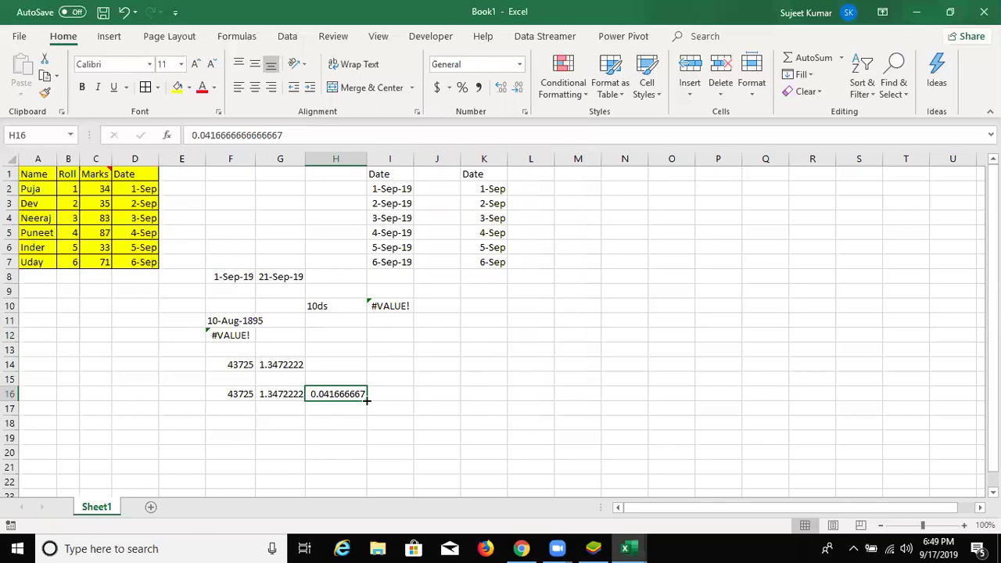
left_click_drag(283, 135, 103, 121)
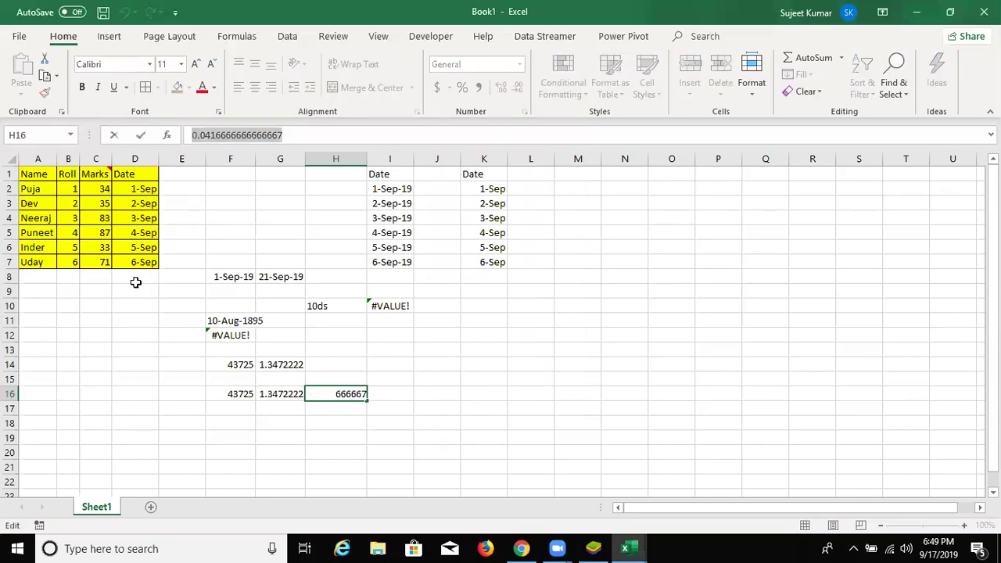
key("Escape")
- Enter =H16*24 in H17 so it returns 1
key("Down")
type("=")
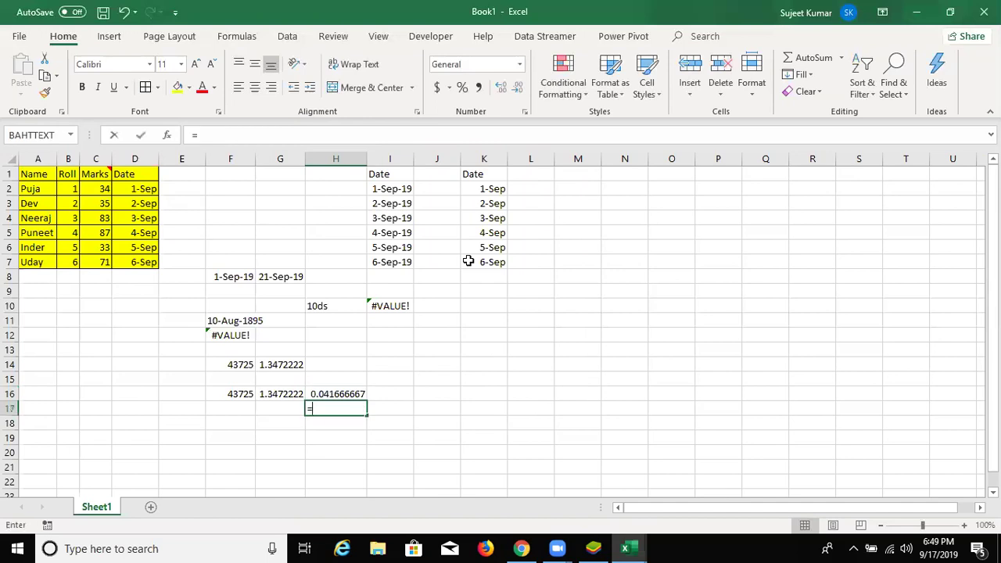
type("H16*24")
key("ctrl+Return")
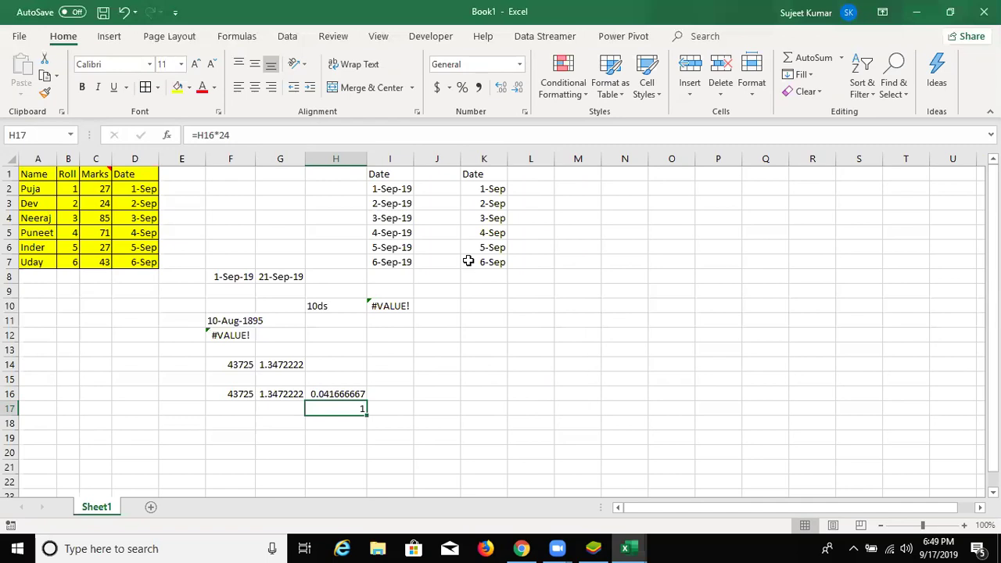
left_click(311, 331)
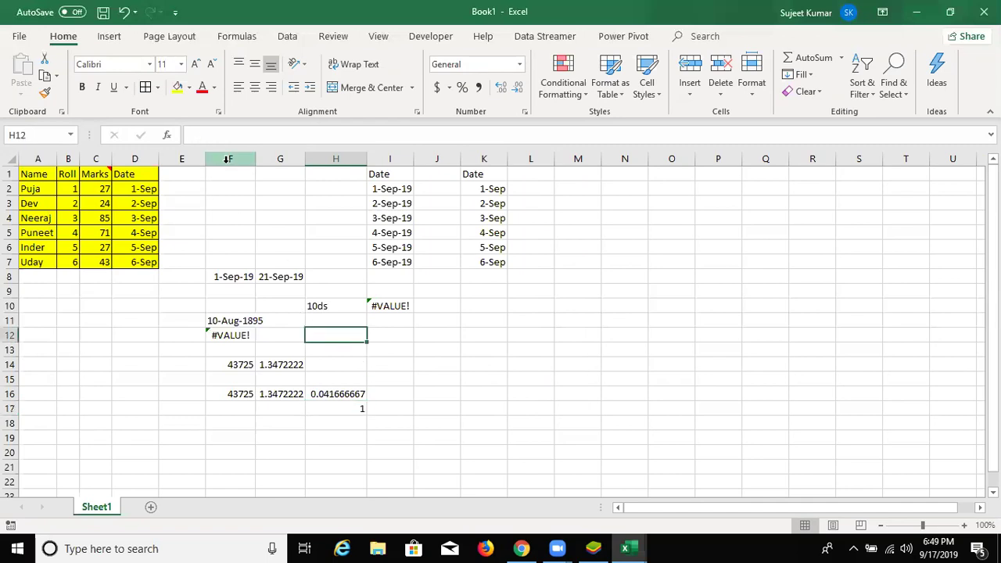
- Delete columns F through K and add a new sheet, Sheet2
left_click_drag(229, 159, 478, 172)
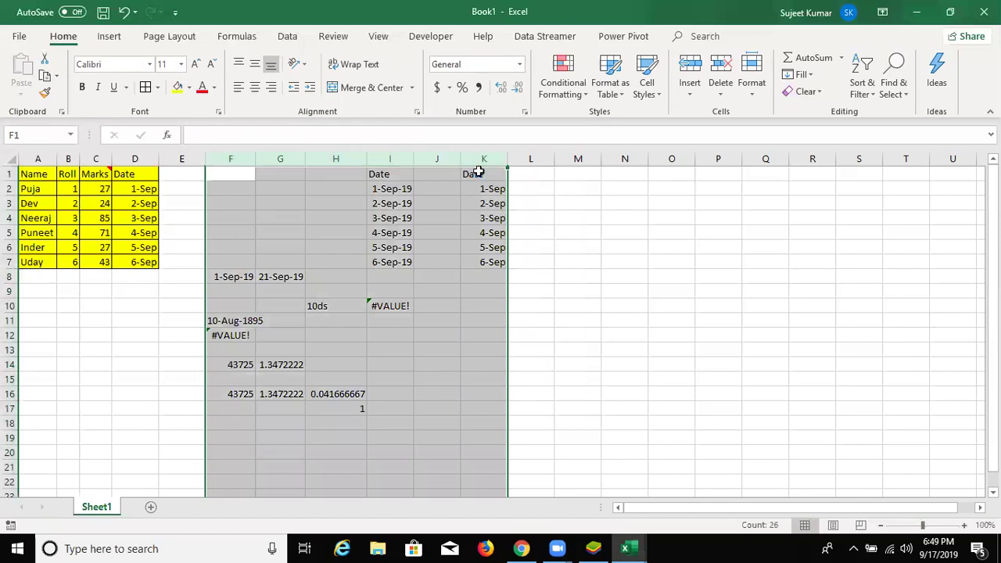
key("ctrl+minus")
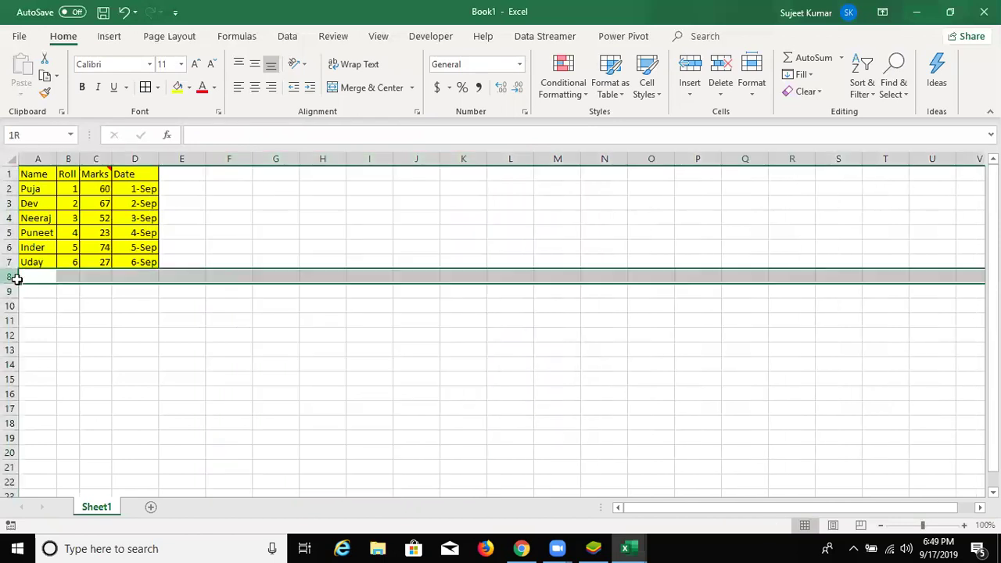
left_click_drag(16, 277, 13, 291)
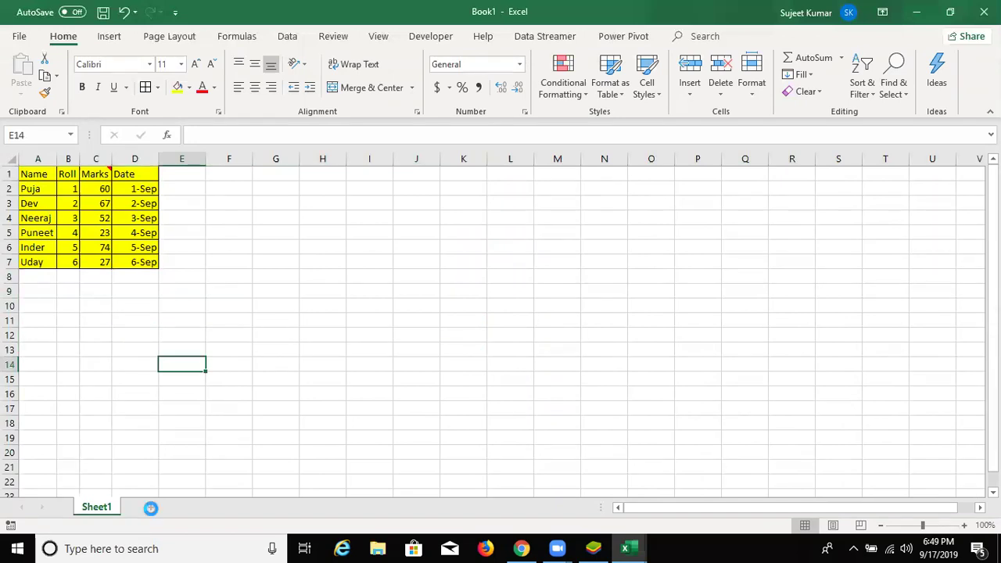
left_click(151, 508)
- Enter 20 in C6 and 30 in D6 on Sheet2
left_click(155, 248)
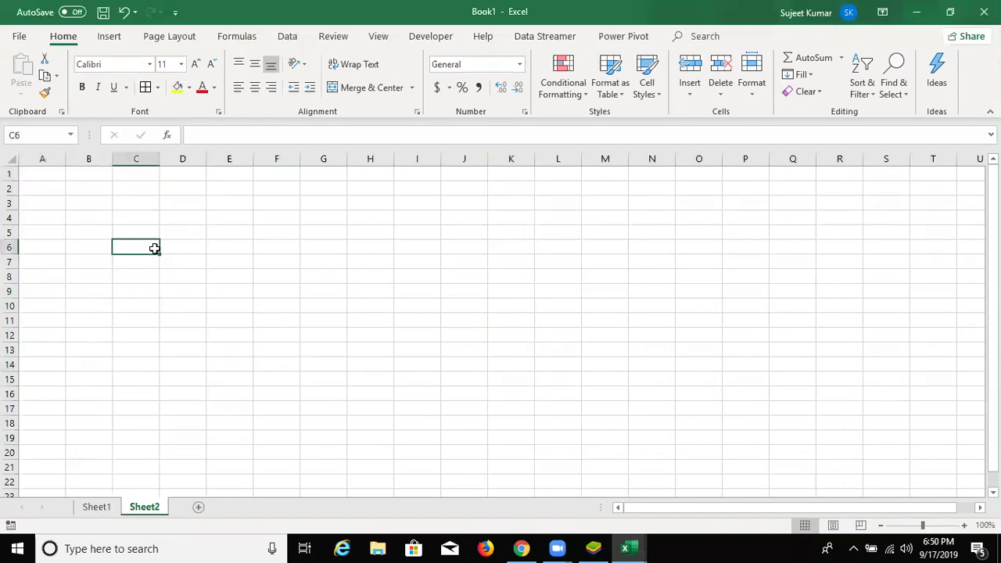
type("30")
key("Tab")
type("30")
key("Tab")
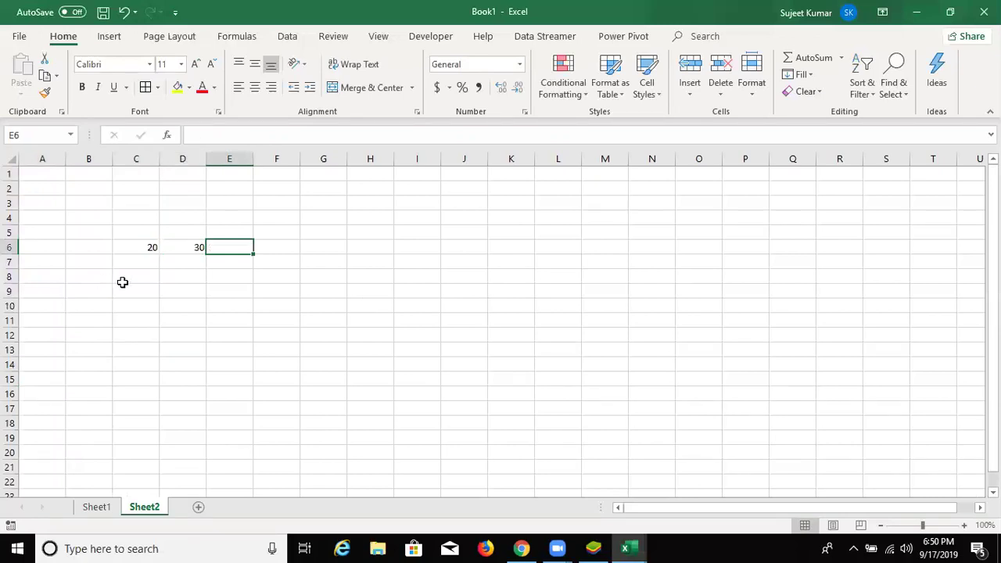
left_click(122, 282)
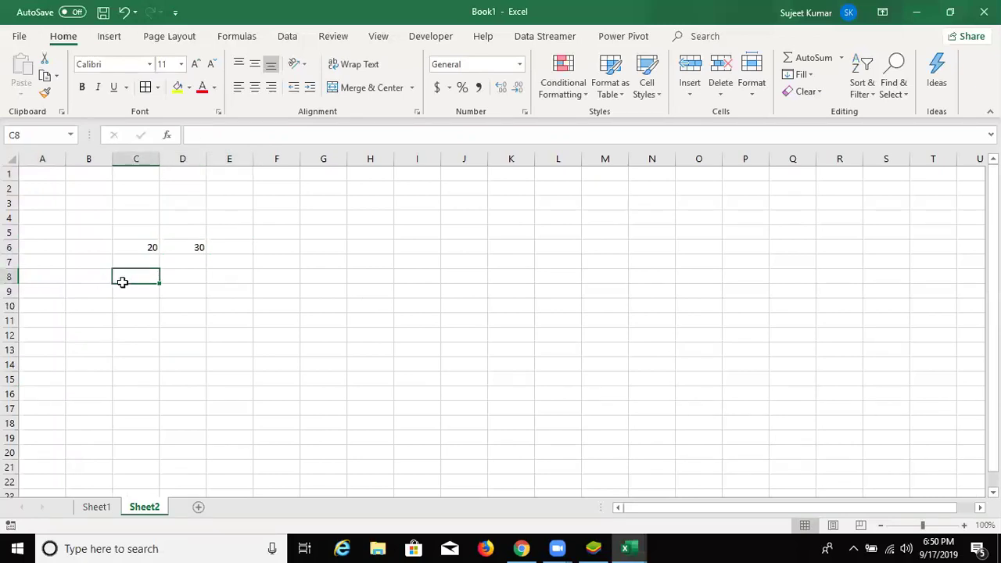
- Copy C6's 20, paste it over D6, then undo so D6 reads 30 again
left_click(154, 245)
key("ctrl+c")
left_click(195, 236)
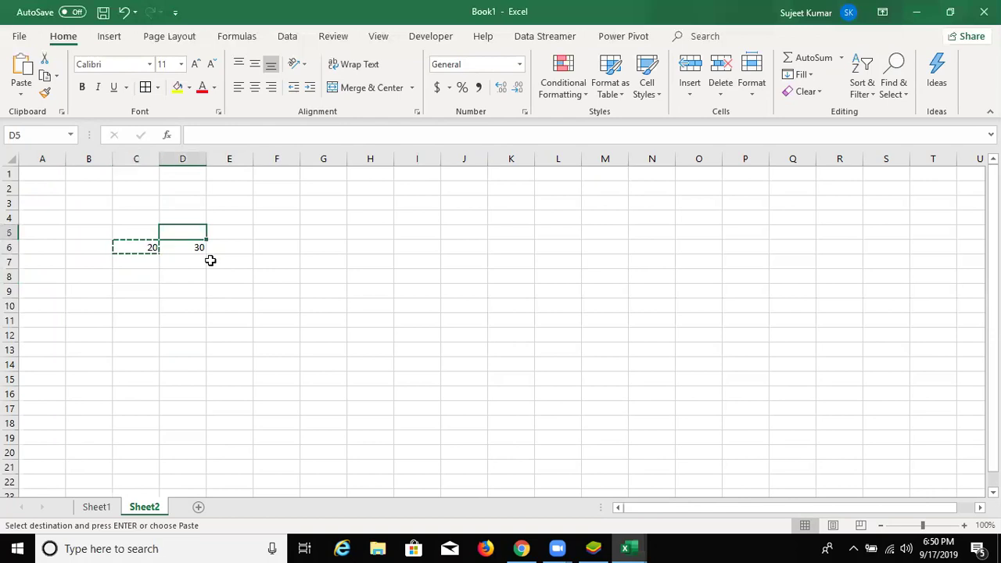
left_click(196, 244)
key("ctrl+v")
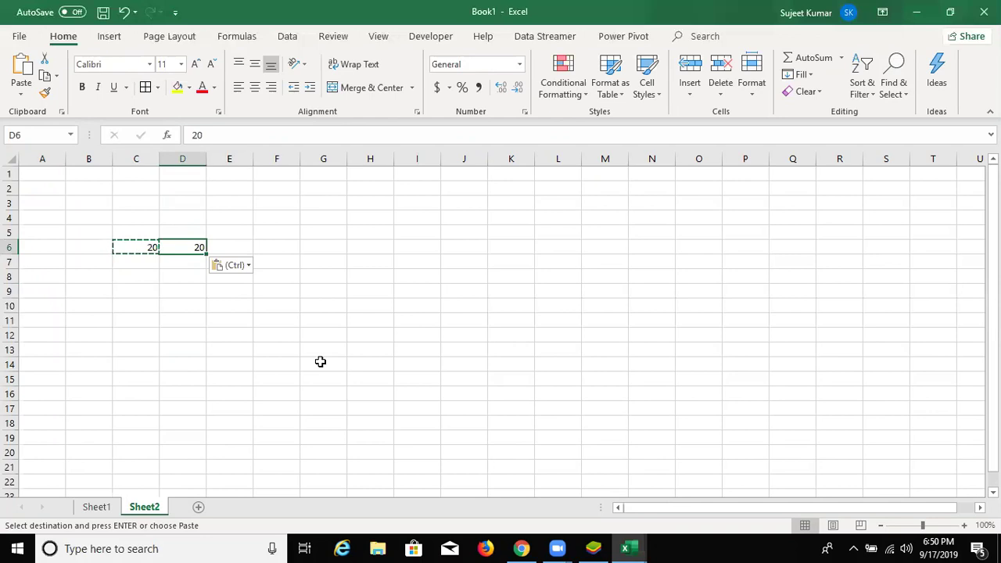
key("ctrl+z")
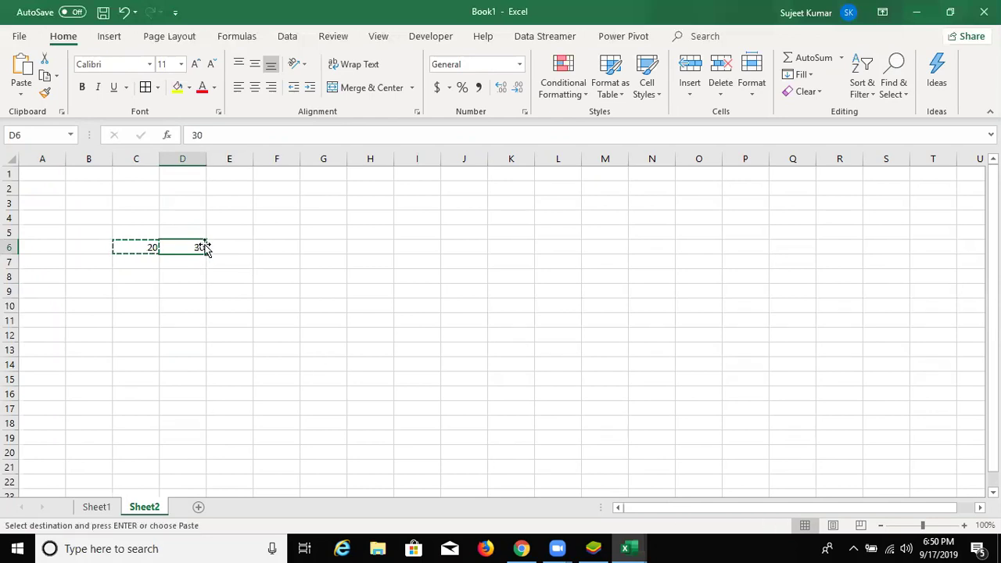
- Open Paste Special on D6, select Add, and move the dialog clear of C6 and D6
right_click(199, 242)
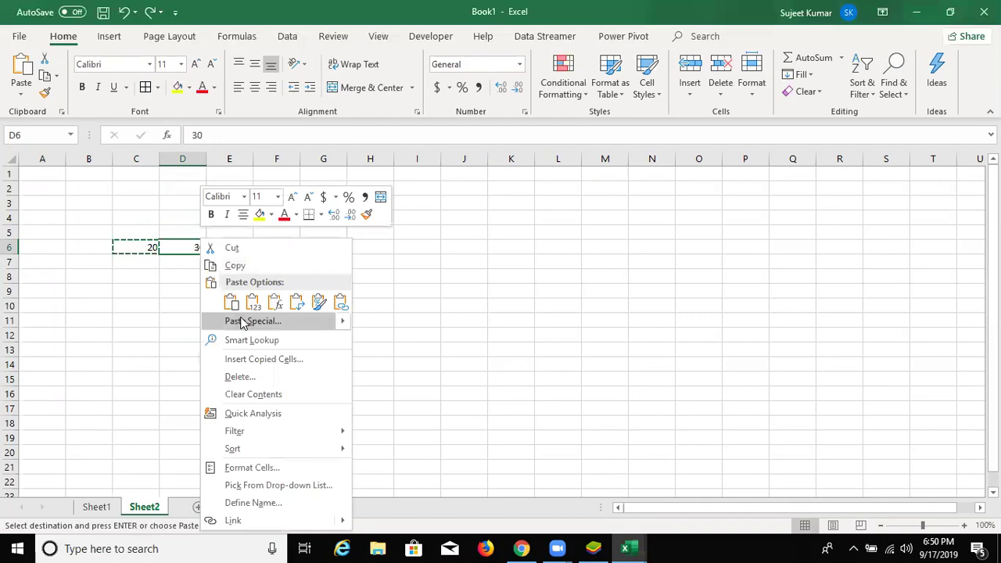
left_click(243, 320)
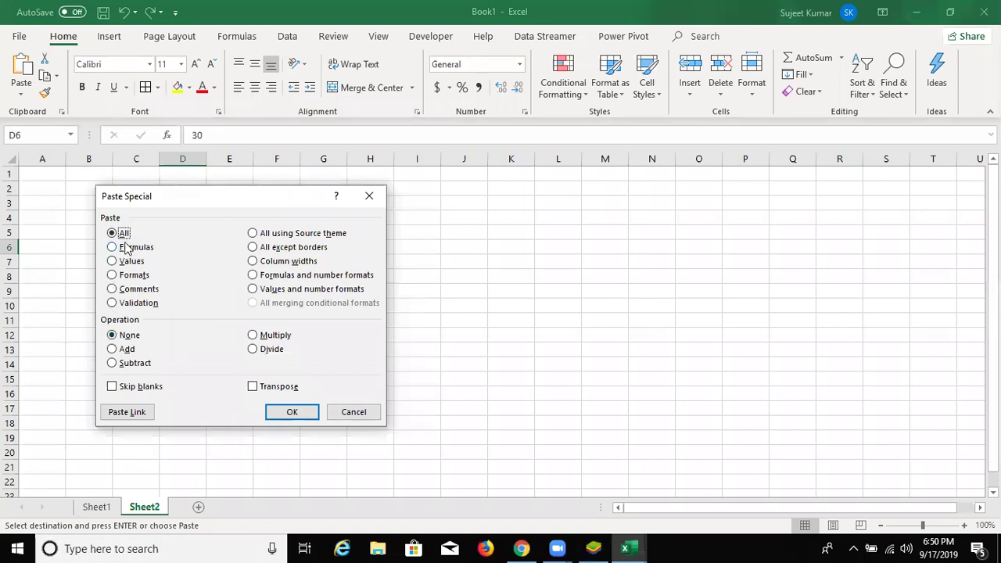
left_click(127, 349)
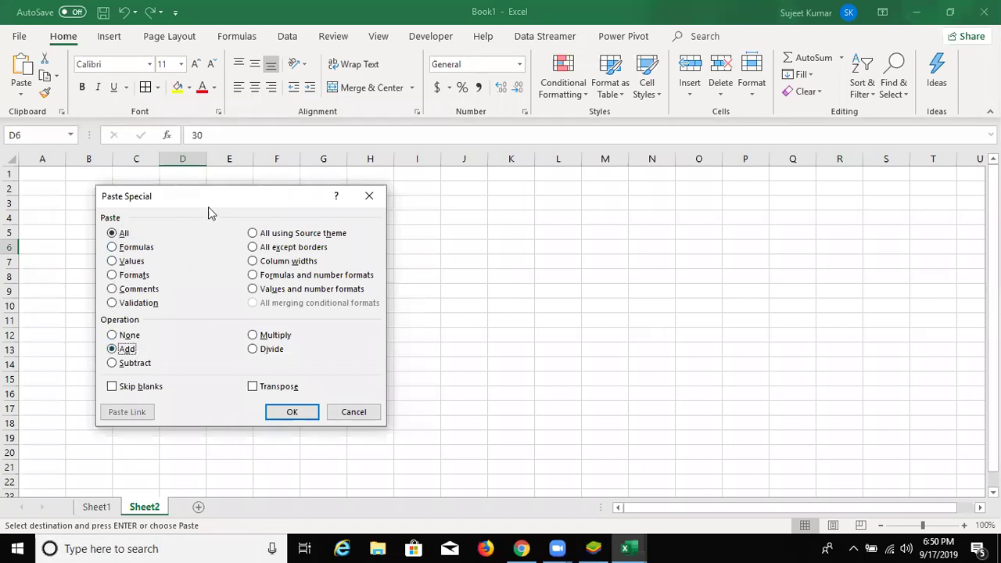
left_click_drag(209, 202, 385, 164)
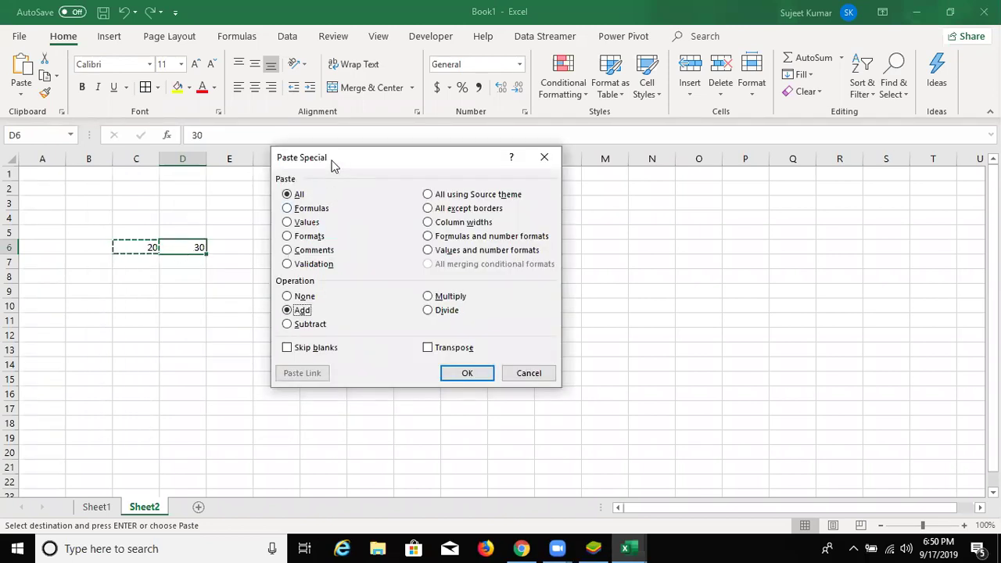
left_click_drag(331, 164, 294, 144)
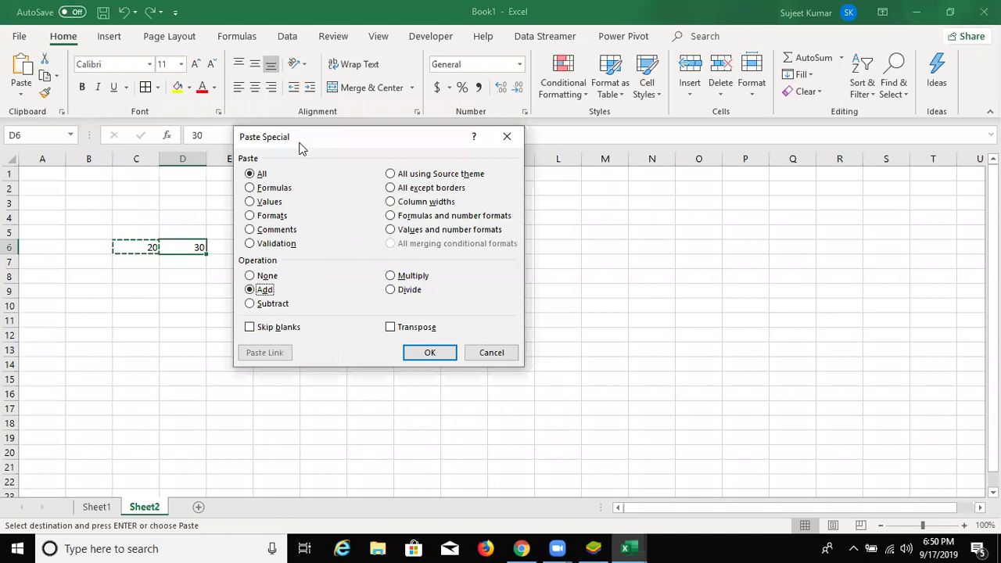
- Confirm the Add paste special so D6 becomes 50
left_click(431, 353)
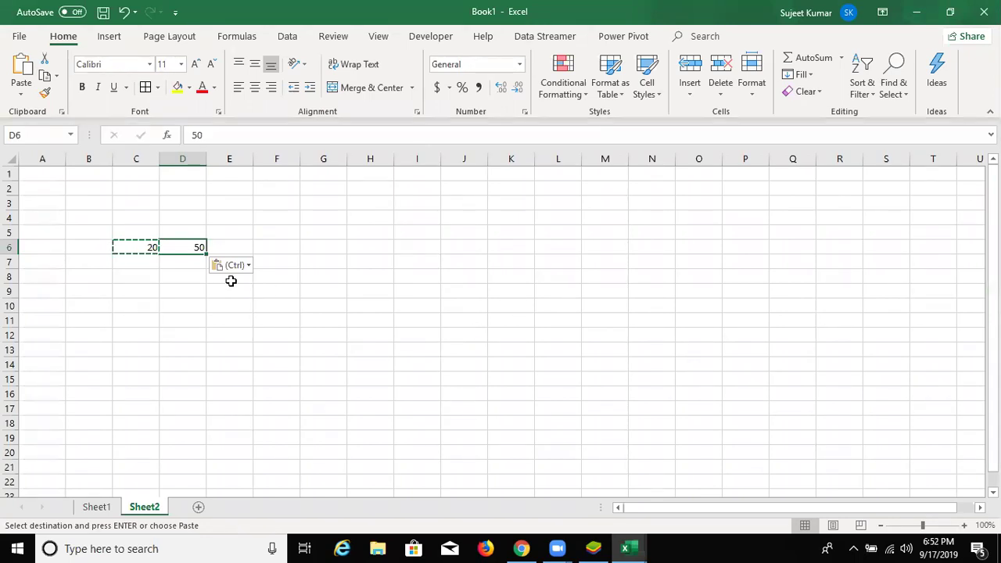
- Paste Special the copied 20 onto D6 with Multiply, giving 1000
left_click(197, 251)
right_click(198, 254)
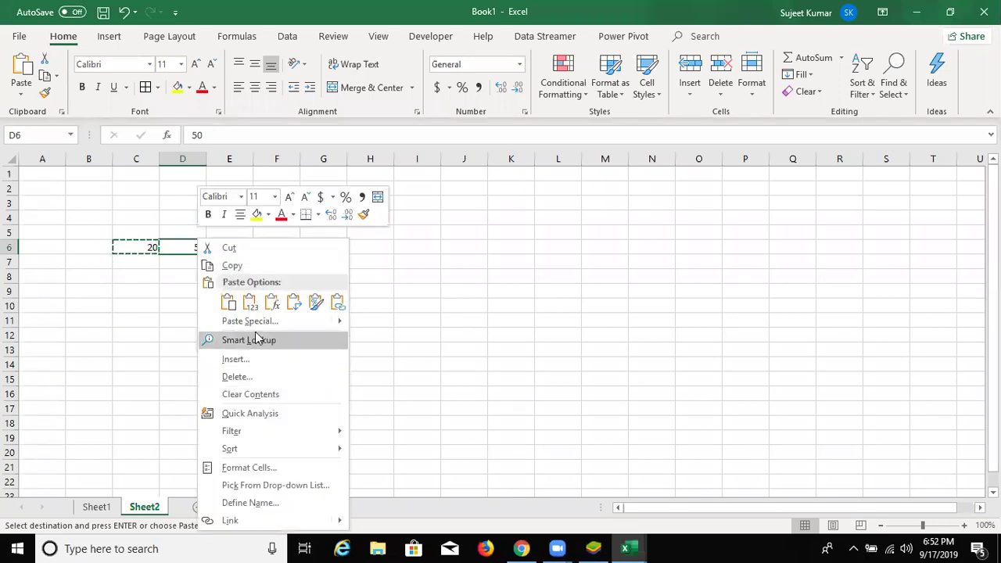
key("Escape")
key("ctrl+alt+v")
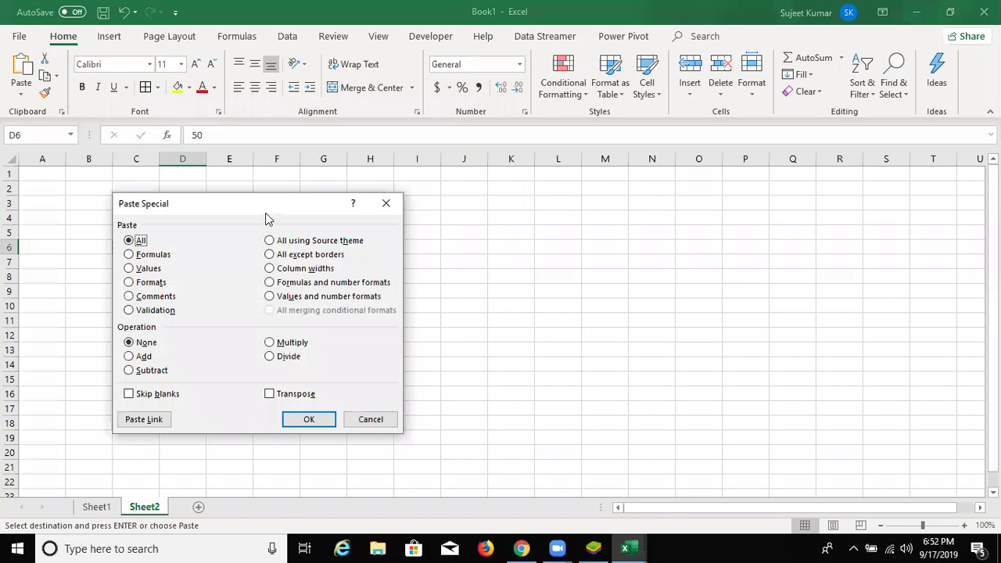
left_click(404, 289)
key("Return")
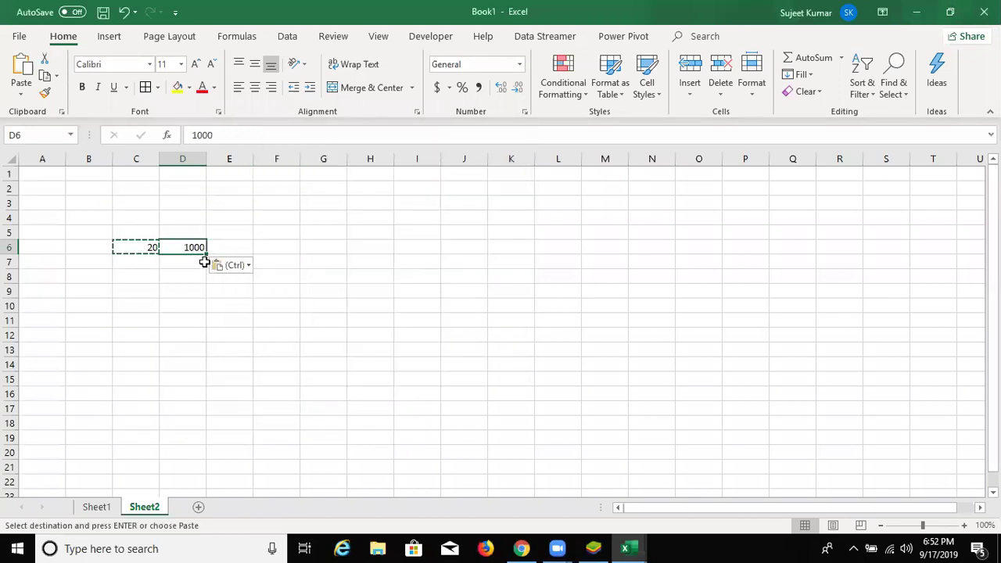
- Paste Special onto D6 with Divide, returning it to 50
right_click(199, 239)
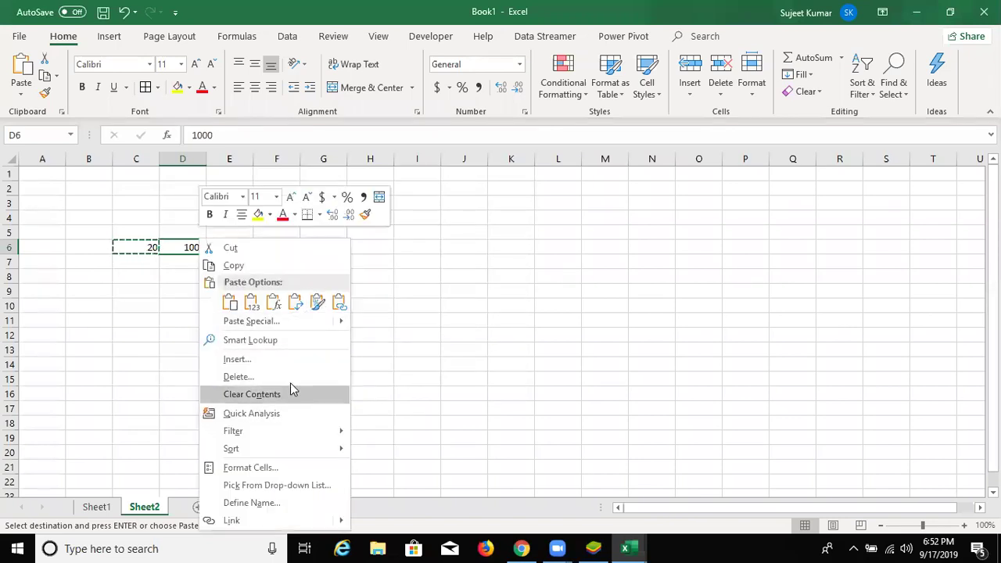
left_click(289, 316)
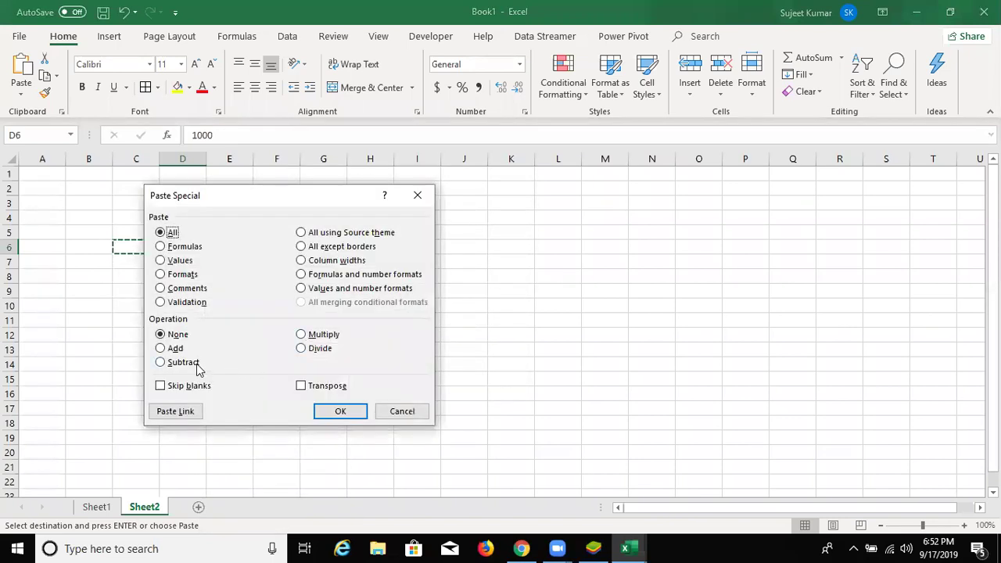
left_click(306, 349)
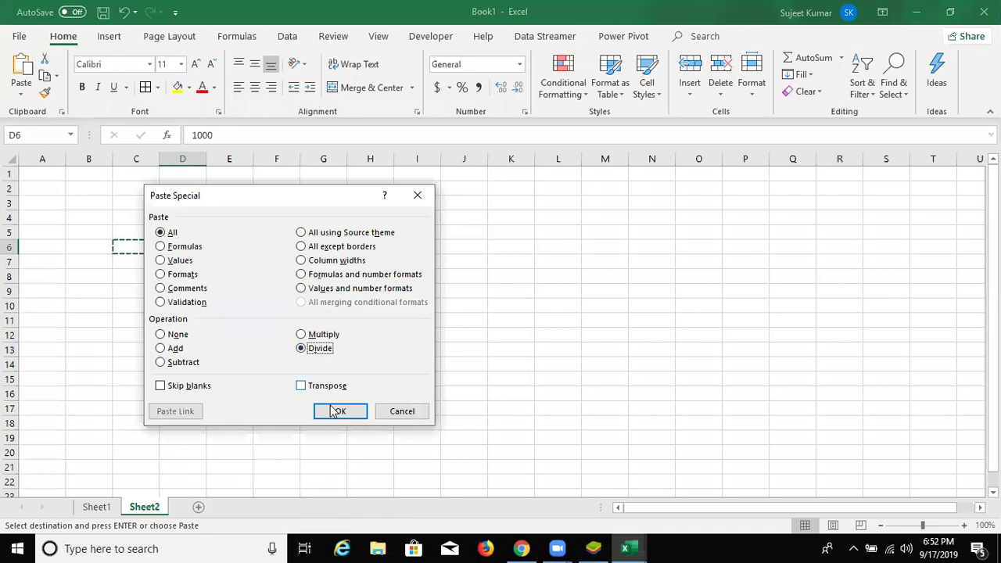
key("Return")
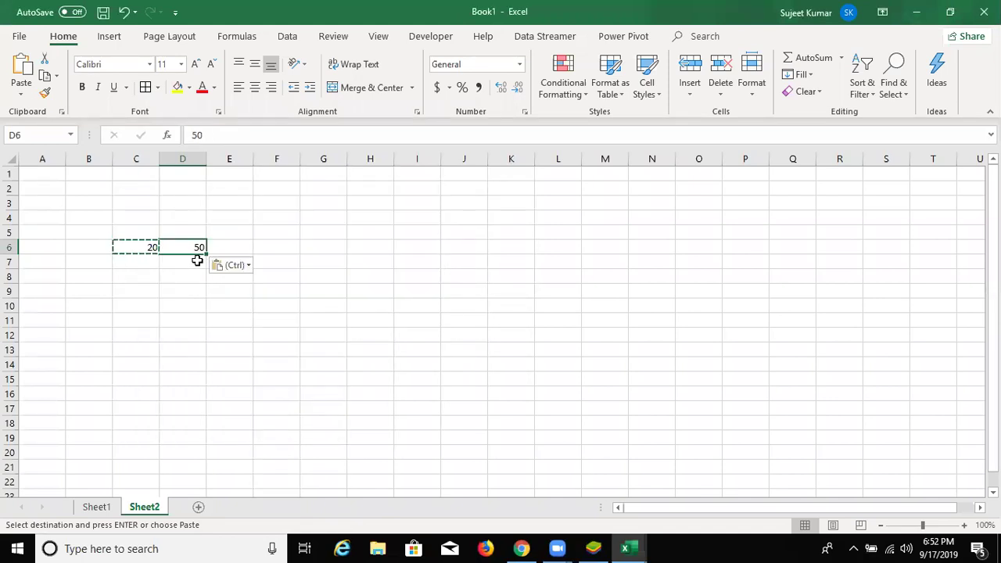
- Paste Special the copied 20 onto D6 using Subtract, bringing 50 back to 30
right_click(197, 245)
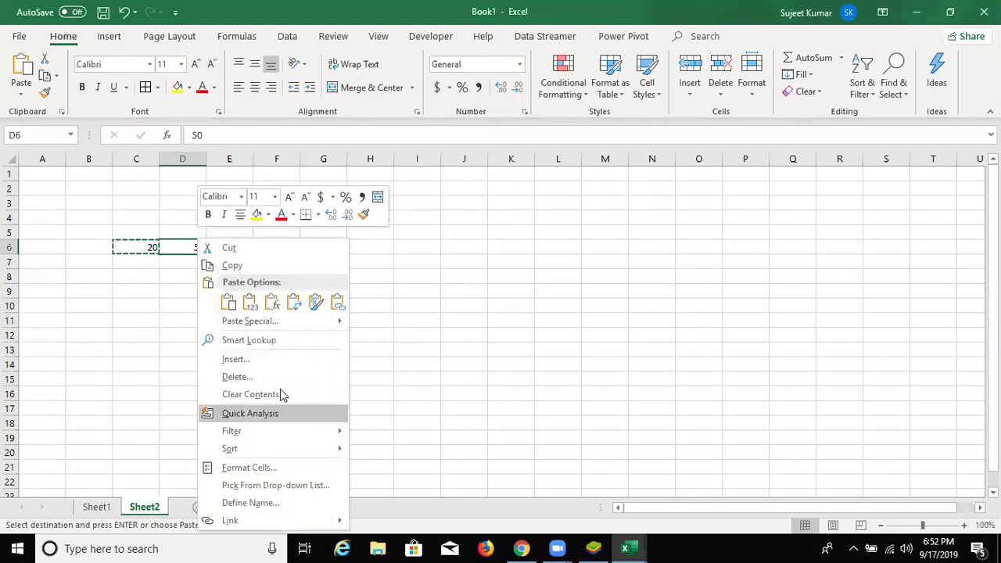
left_click(276, 324)
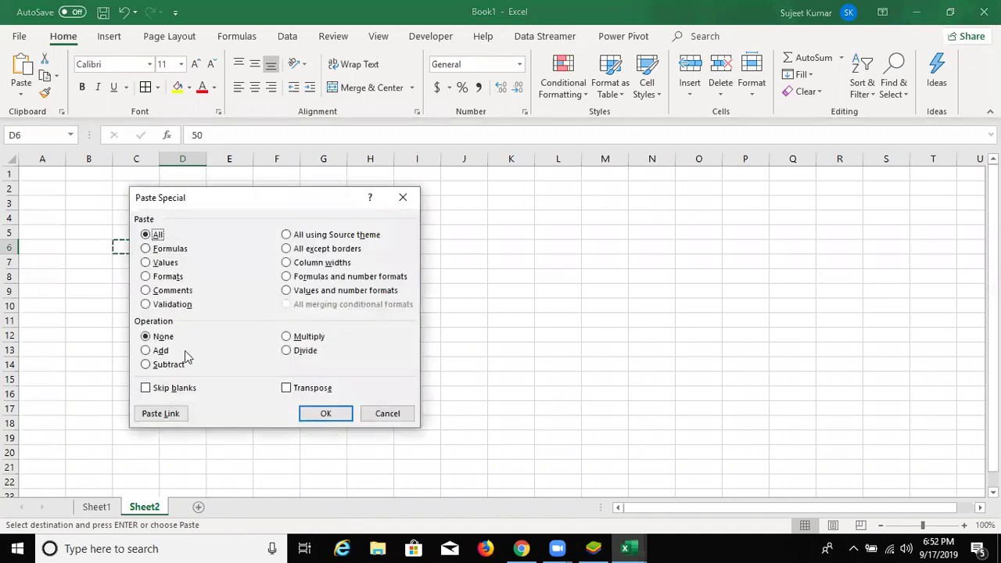
left_click(162, 366)
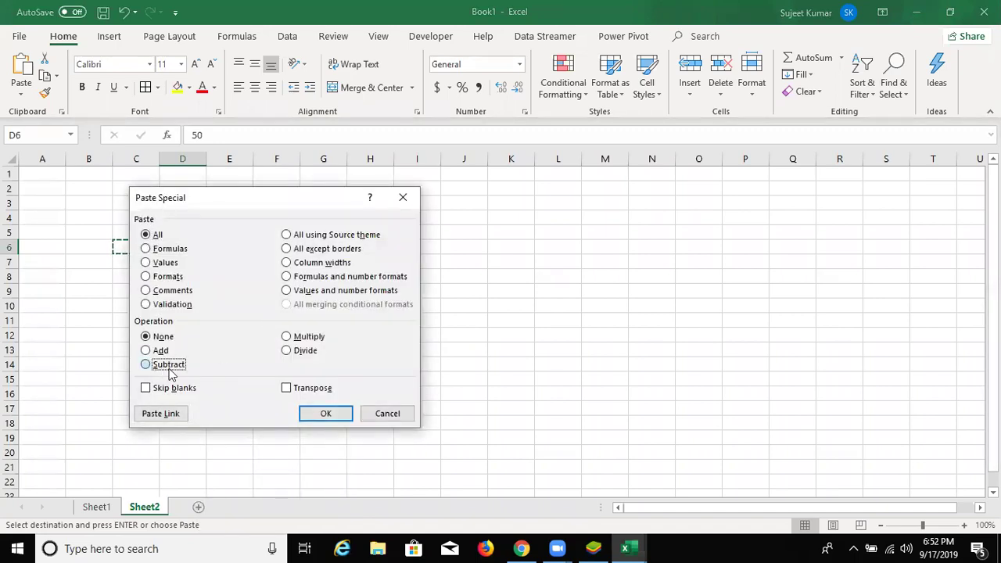
left_click(310, 413)
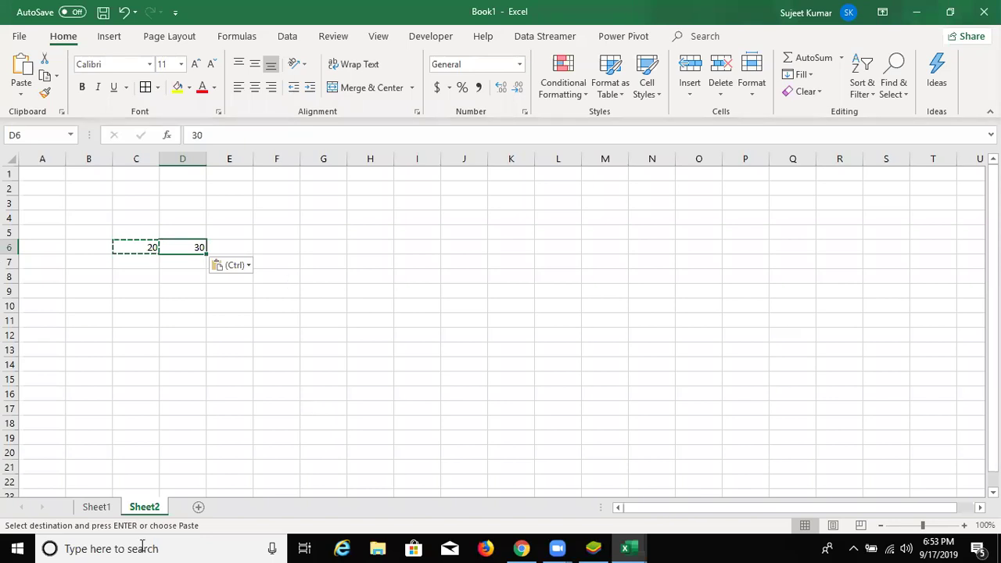
- In Firefox, decline the default-browser prompt and navigate to gmail.com
left_click(485, 547)
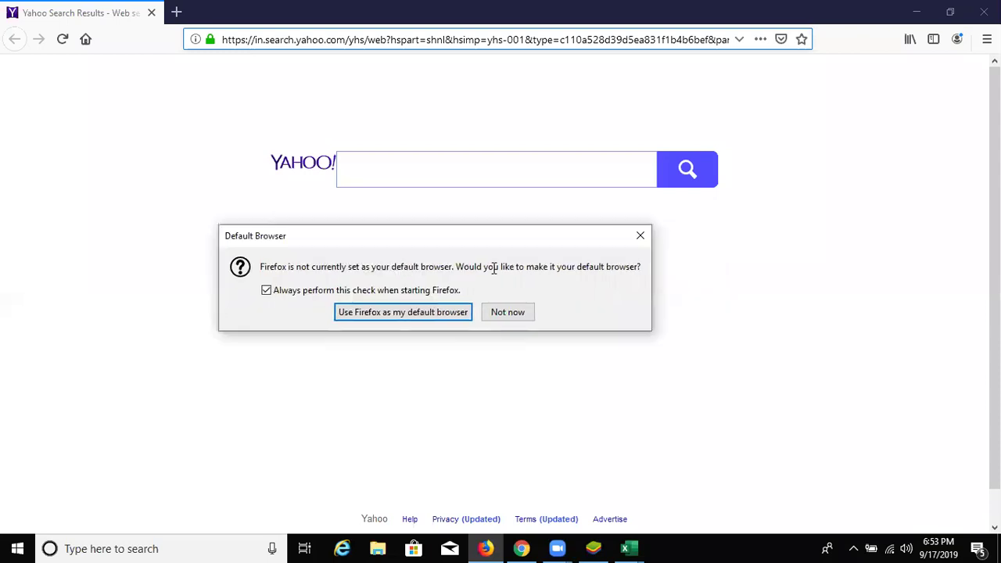
left_click(494, 311)
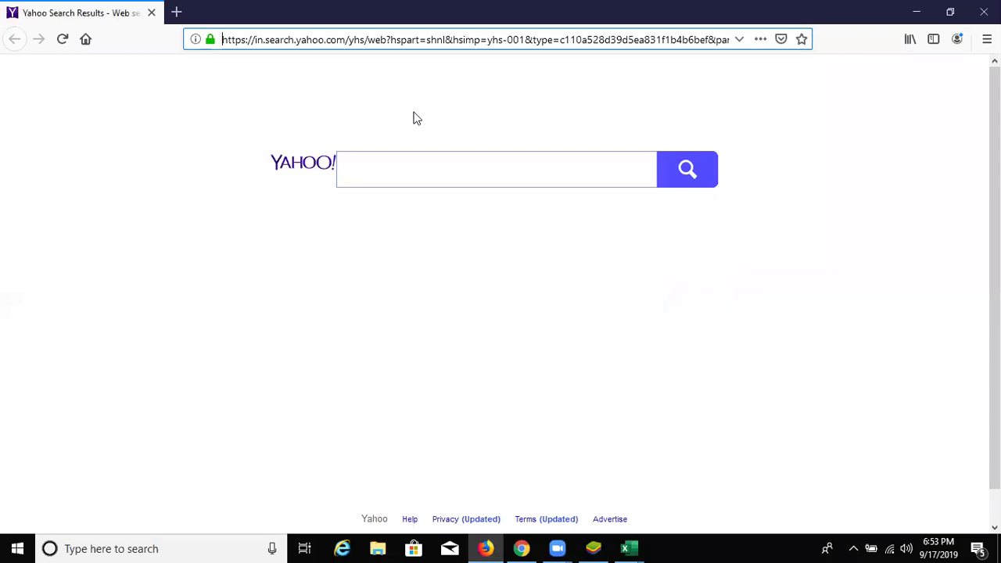
left_click(421, 38)
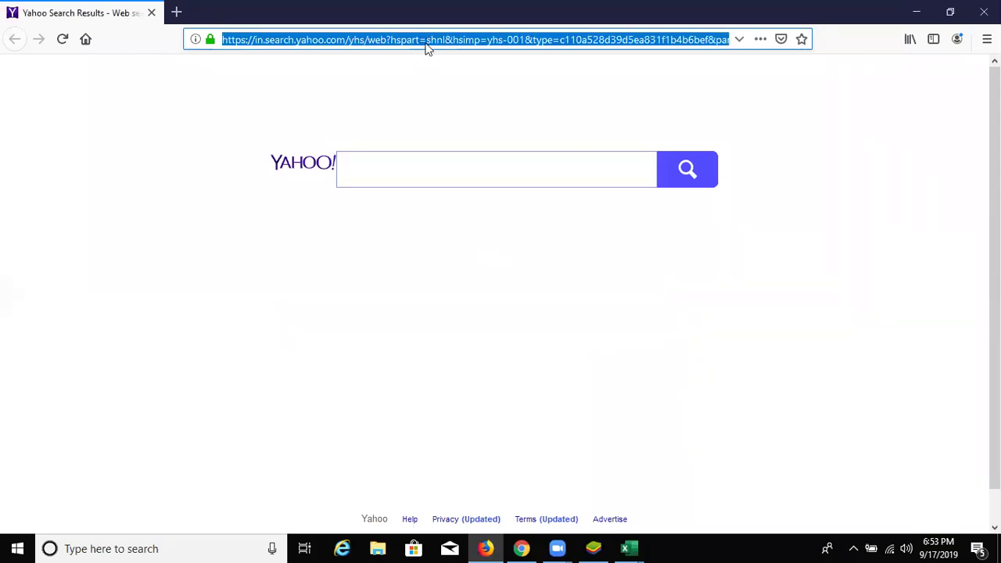
type("gm")
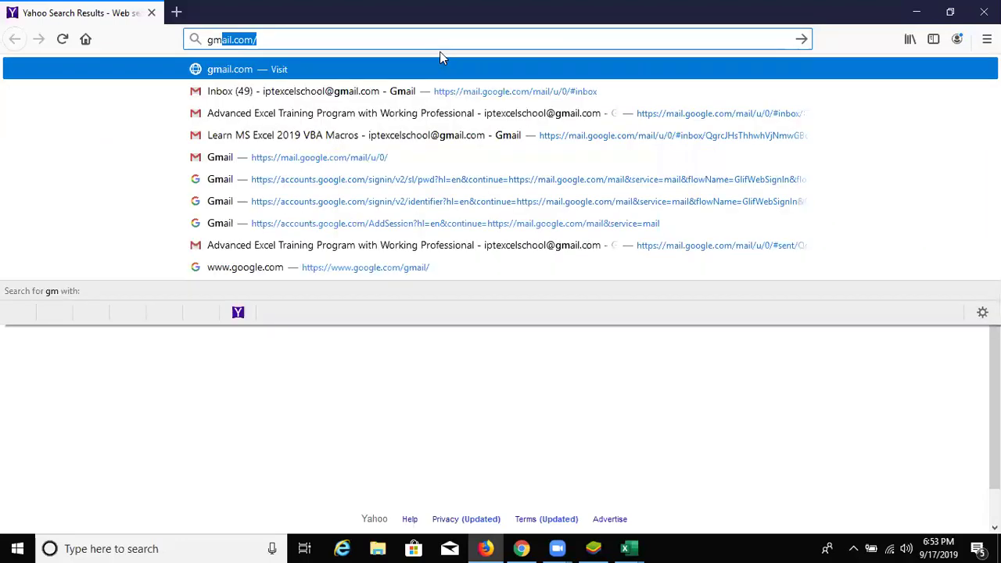
key("Return")
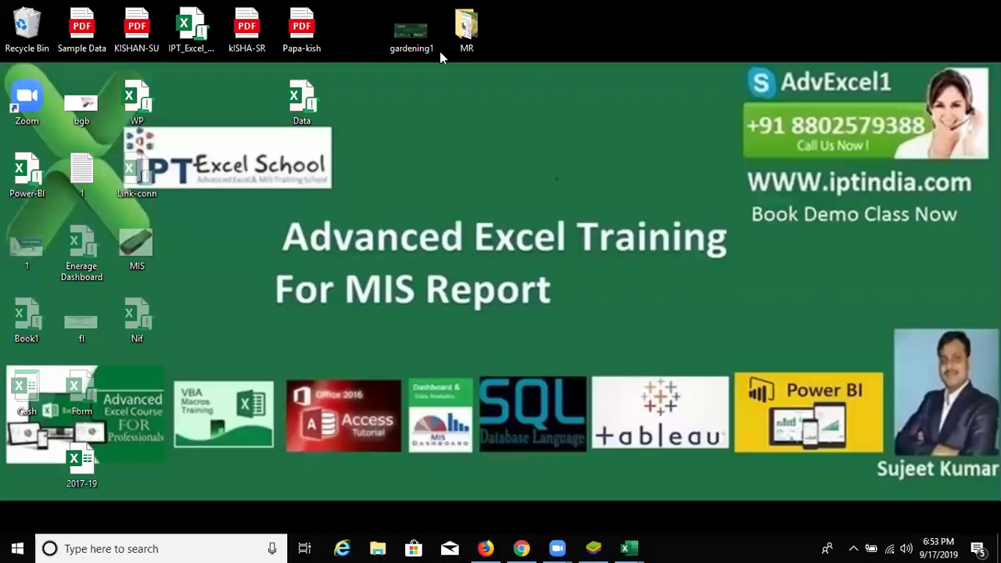
- Back in Excel, Paste Special the copied 20 onto D6 with Multiply, turning 30 into 600
key("alt+Tab")
key("alt+Tab")
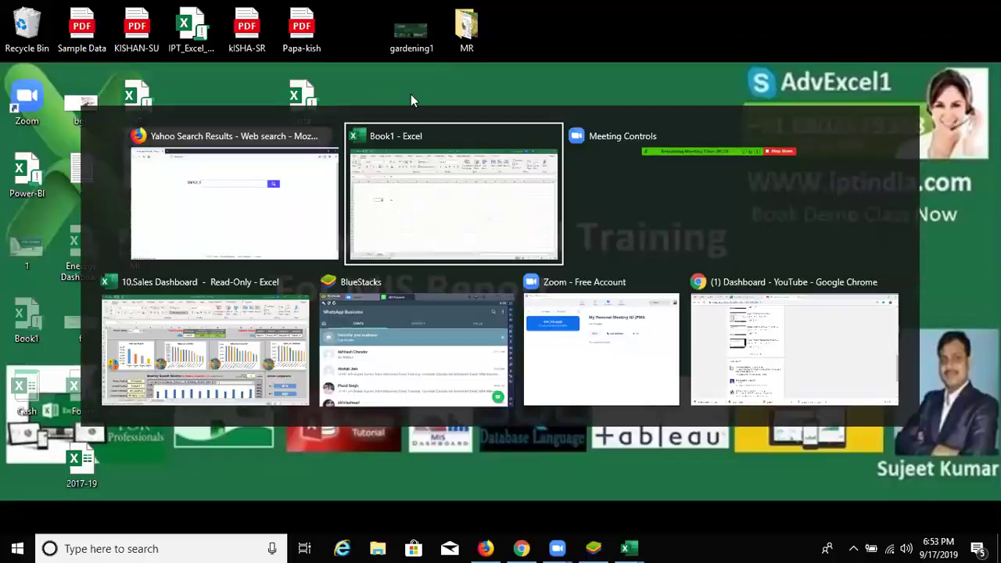
right_click(196, 246)
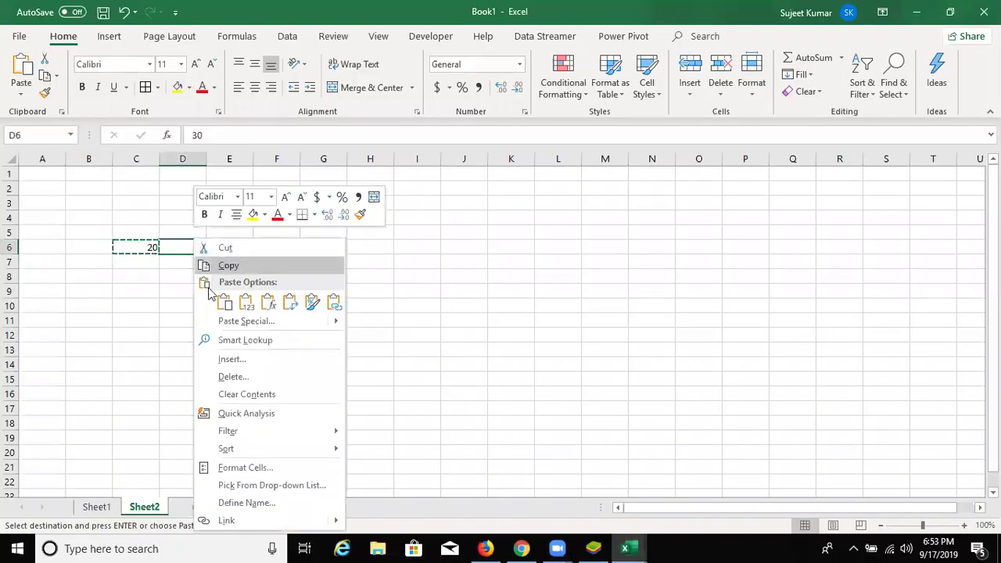
left_click(234, 320)
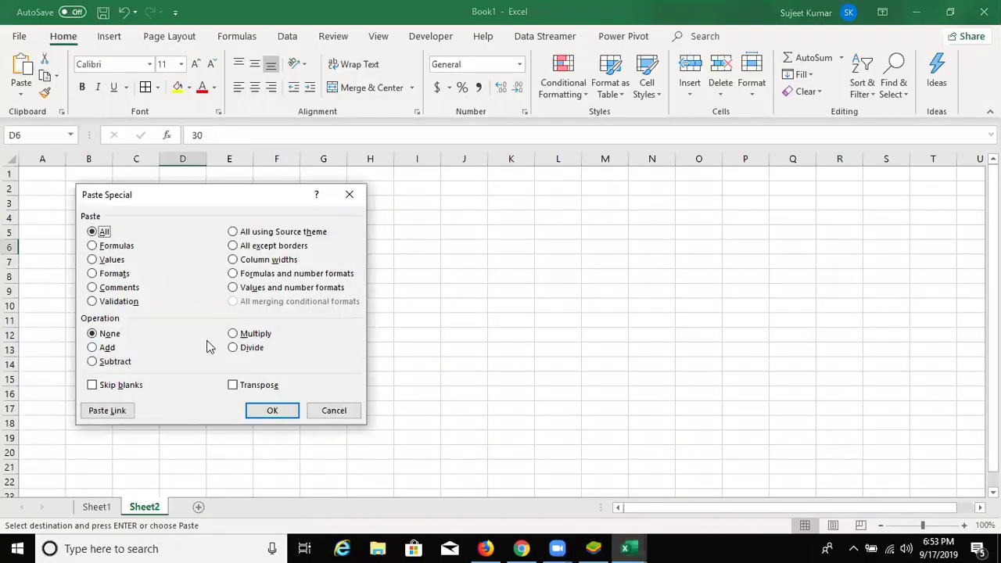
left_click(251, 334)
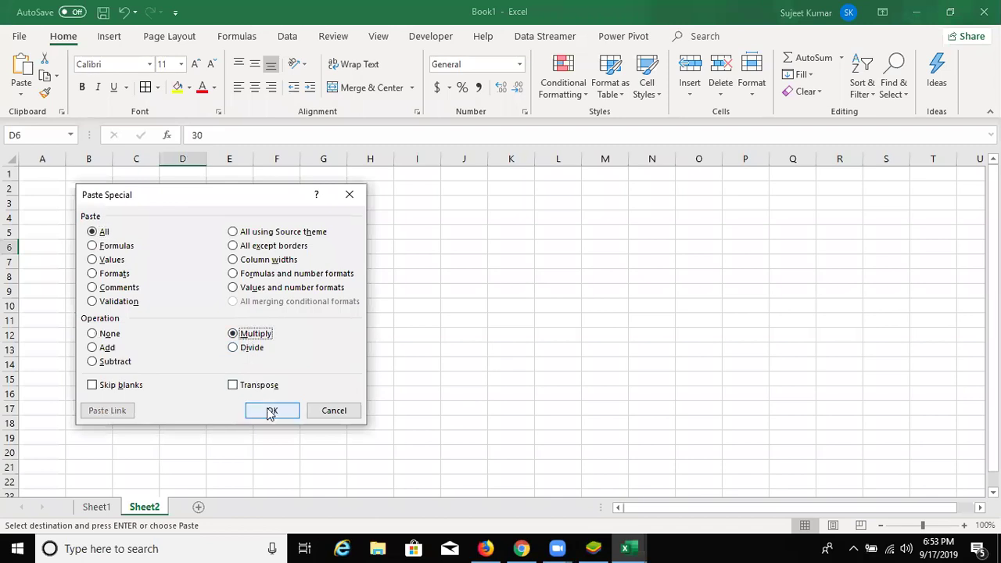
left_click(270, 411)
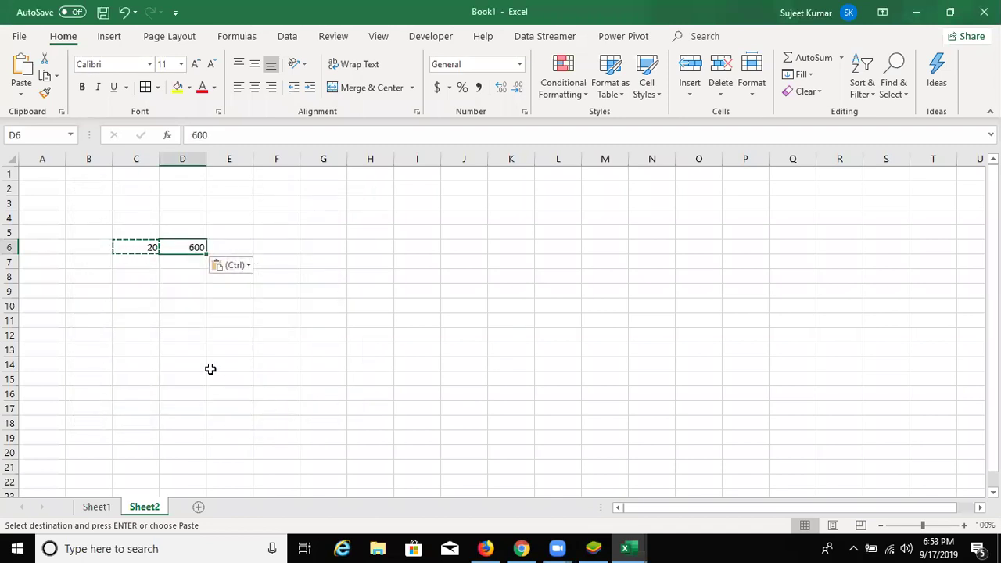